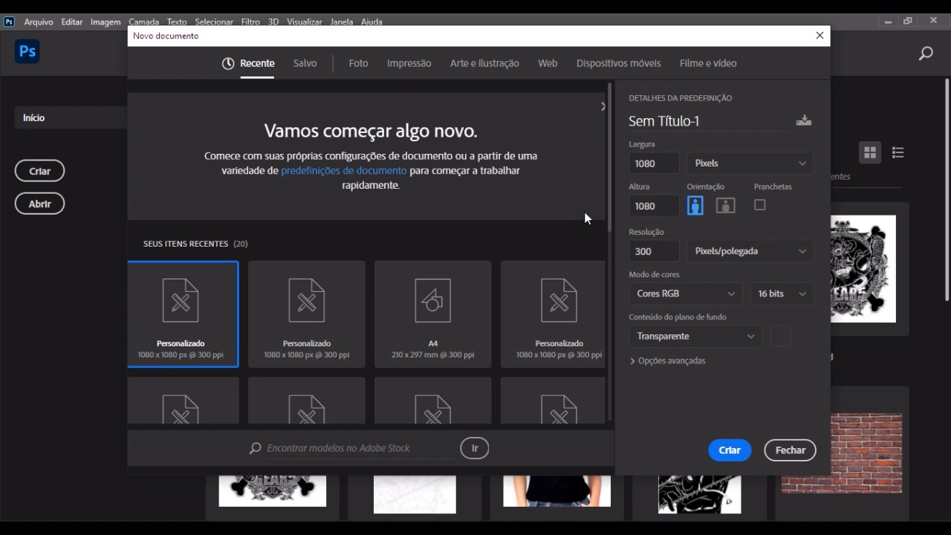
Step: Create a 1080 × 1080 px transparent RGB document at 300 pixels/inch and fill its layer with white
left_click(730, 450)
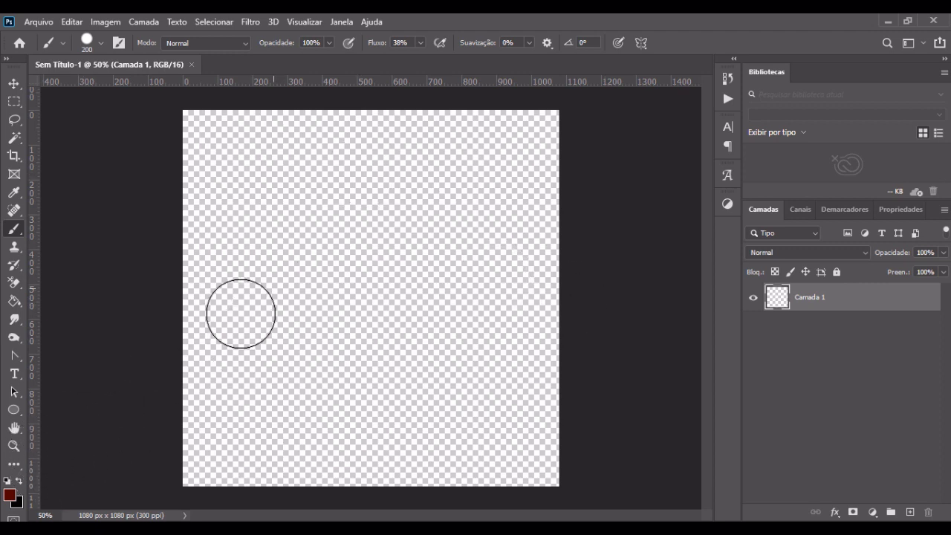
key("d")
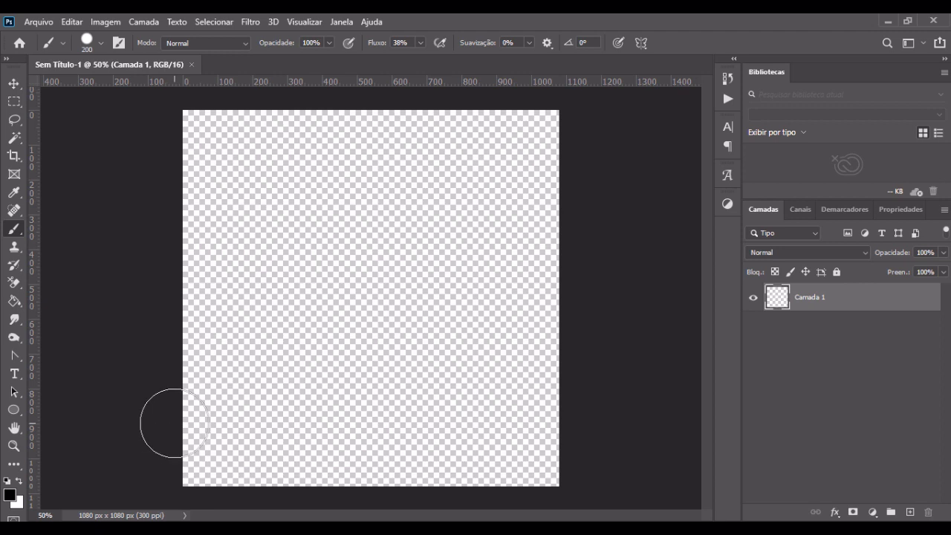
key("x")
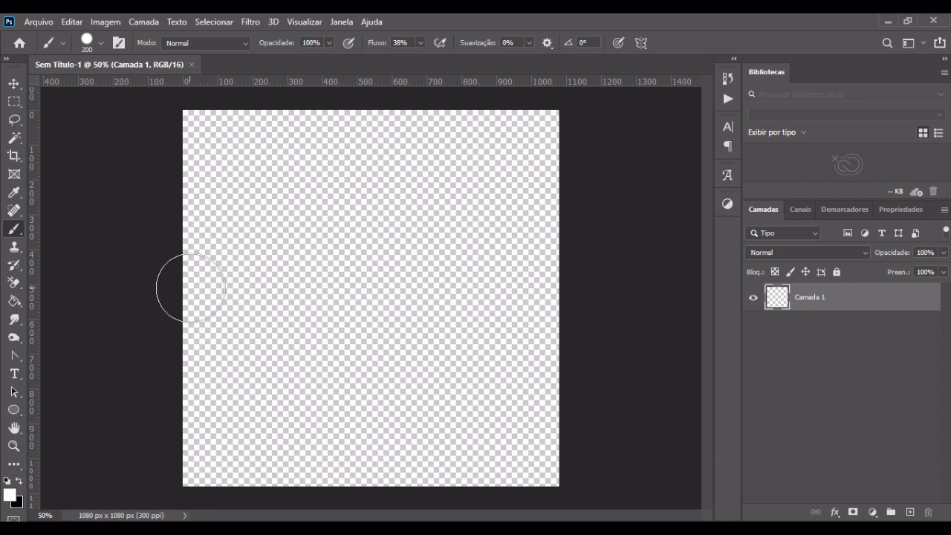
key("g")
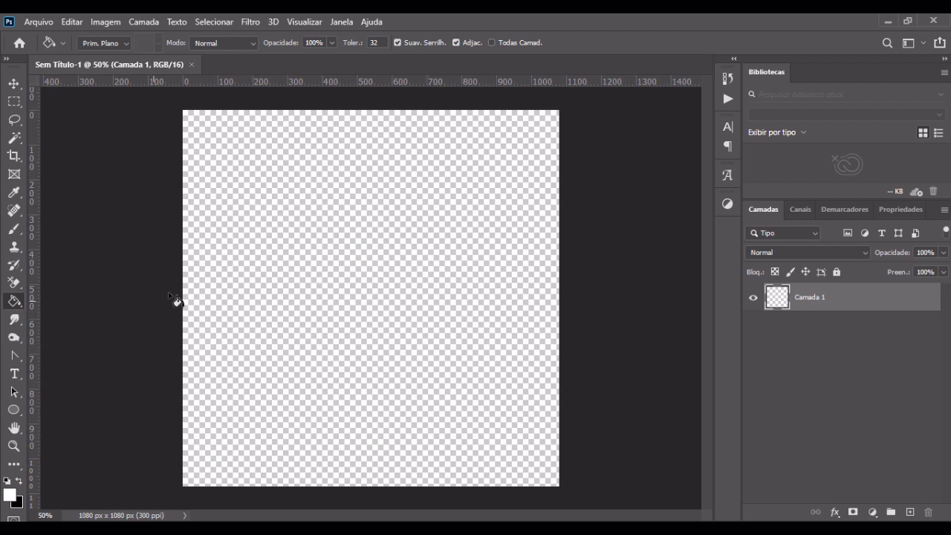
left_click(313, 336)
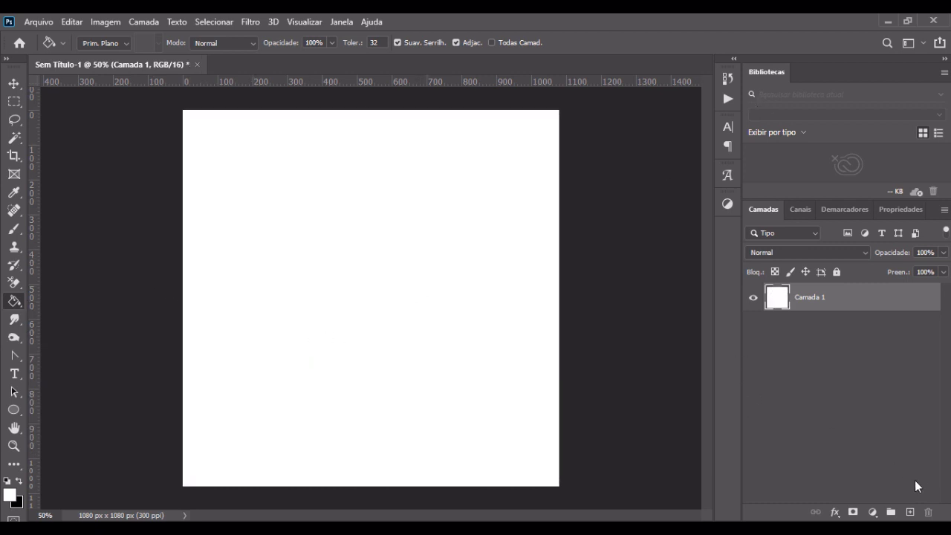
Step: Add a new layer above the white one and fill it with orange ffa61a using the Paint Bucket
left_click(910, 512)
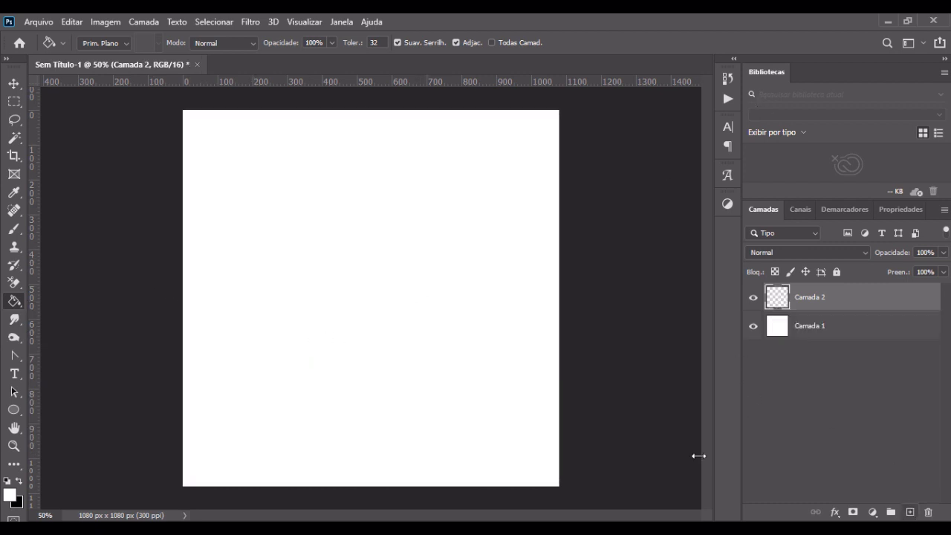
left_click(9, 494)
left_click(595, 438)
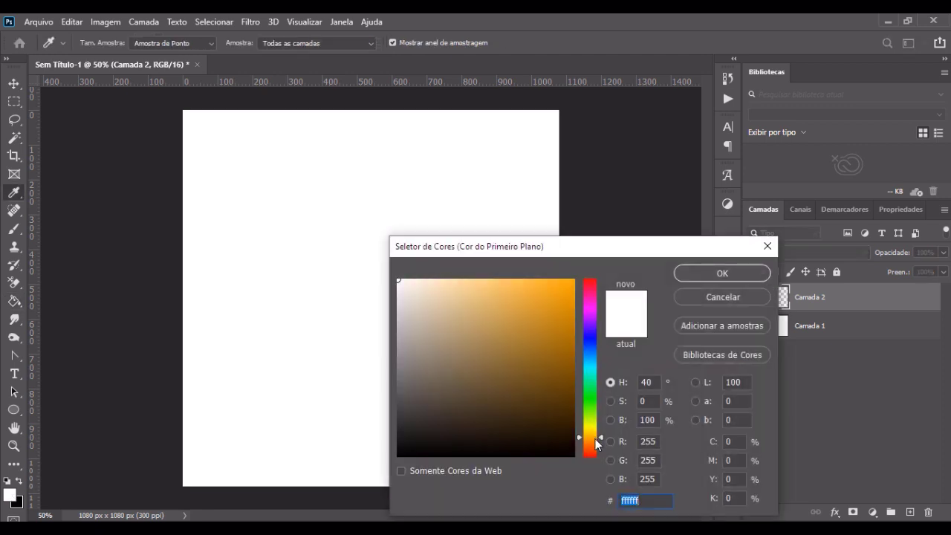
mouse_move(535, 355)
left_mouse_down()
mouse_move(569, 275)
mouse_move(557, 279)
left_mouse_up()
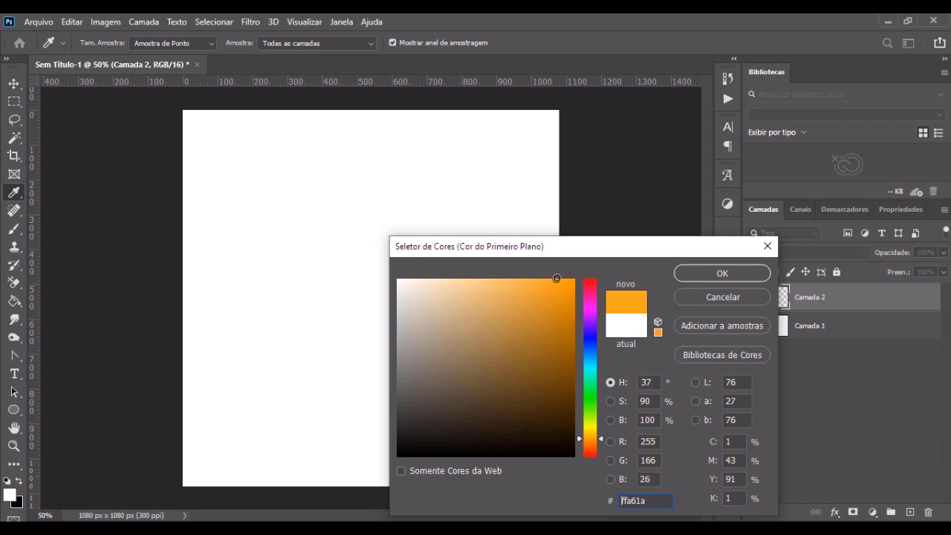
left_click(749, 274)
left_click(372, 281)
key("v")
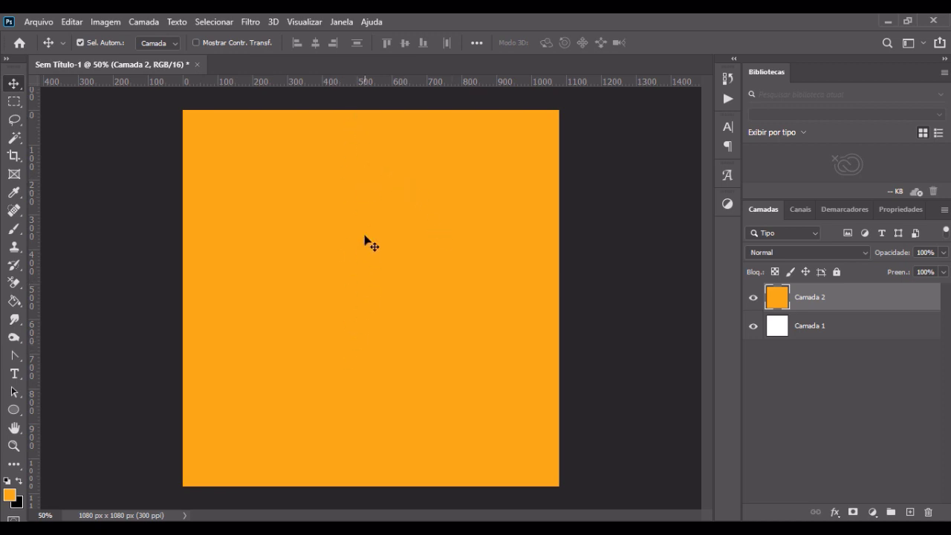
Step: Start a free transform of the orange layer, try a proportional 50% scale and undo that scaling
left_click(801, 331)
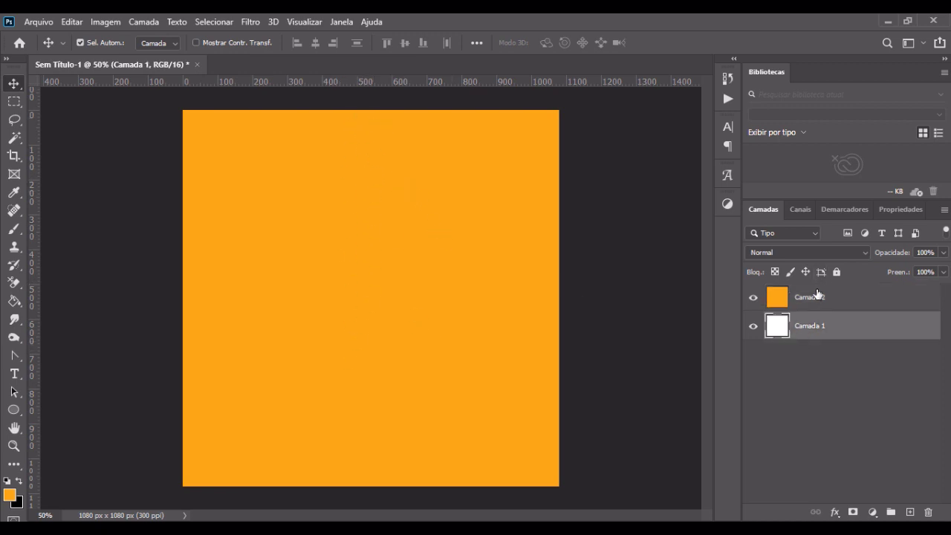
left_click(821, 297)
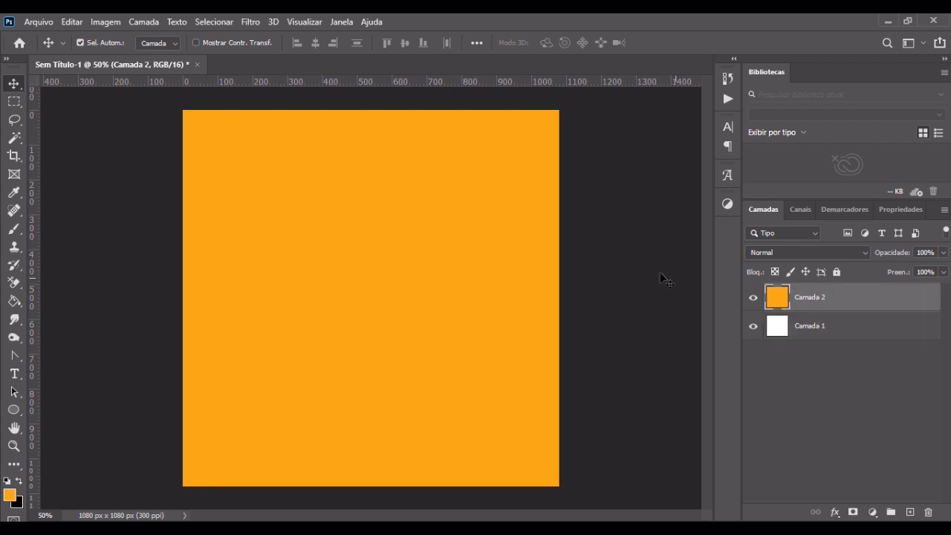
key("ctrl+t")
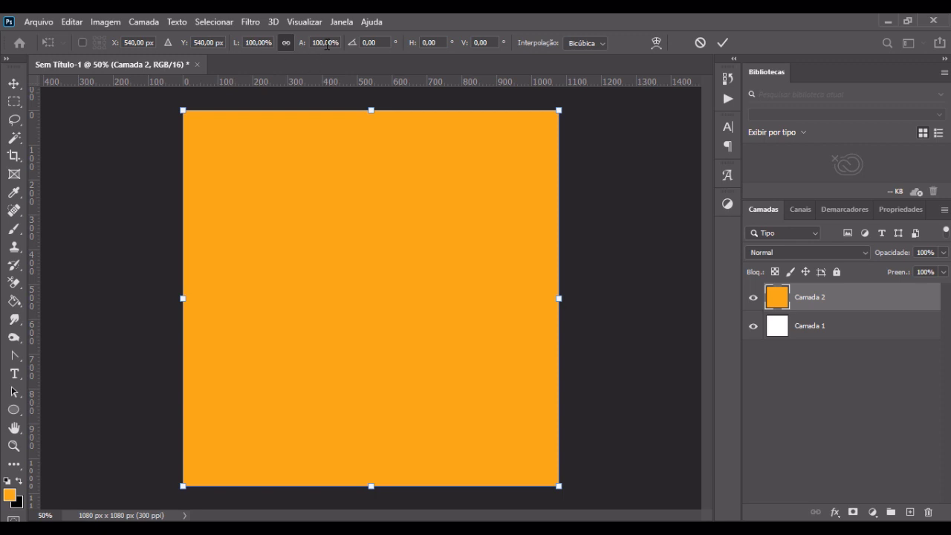
left_click(253, 43)
type("50")
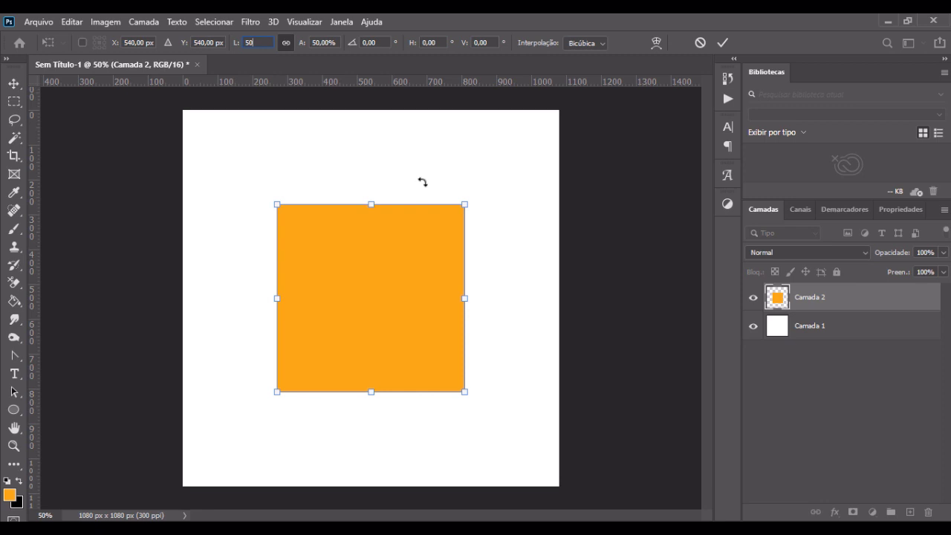
key("ctrl+z")
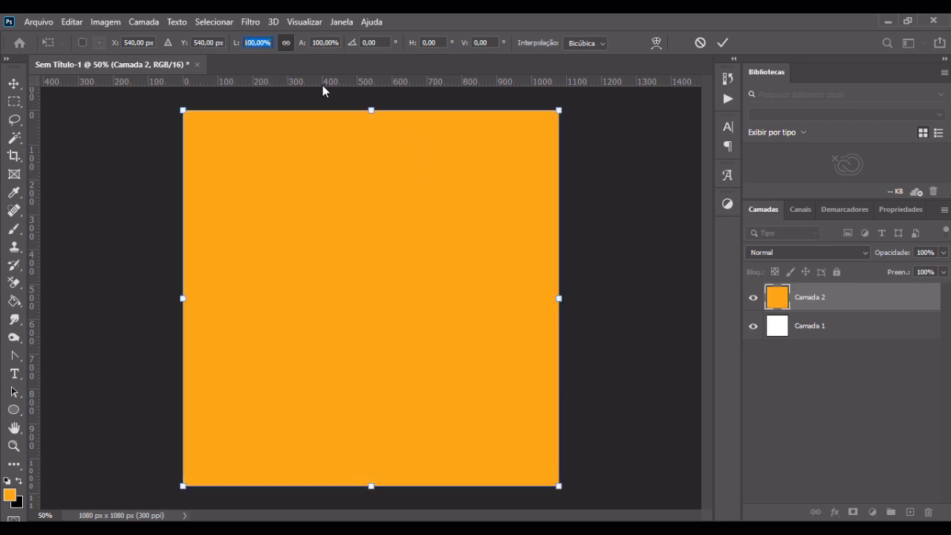
Step: Unlink the orange layer's width and height, try resizing it freely from a corner and the top edge, and undo the resizing
left_click(288, 47)
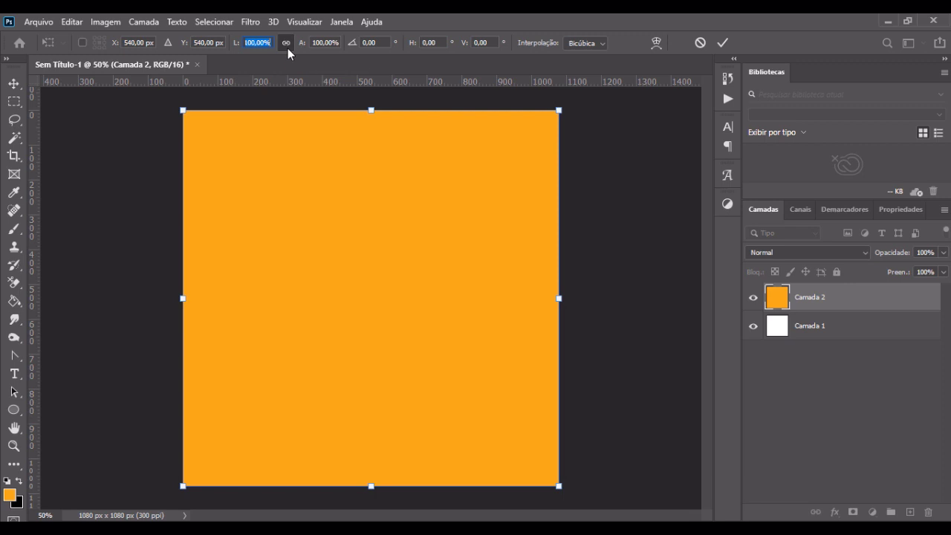
mouse_move(184, 110)
left_mouse_down()
mouse_move(250, 177)
mouse_move(202, 113)
mouse_move(266, 192)
mouse_move(168, 61)
mouse_move(191, 97)
left_mouse_up()
key("ctrl+z")
left_click(287, 44)
left_click_drag(177, 110, 263, 235)
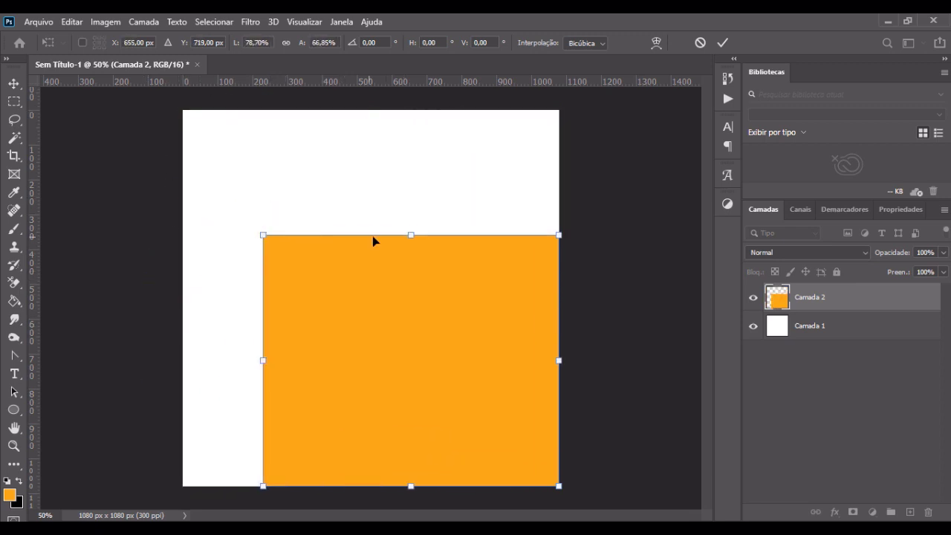
left_click_drag(408, 235, 422, 169)
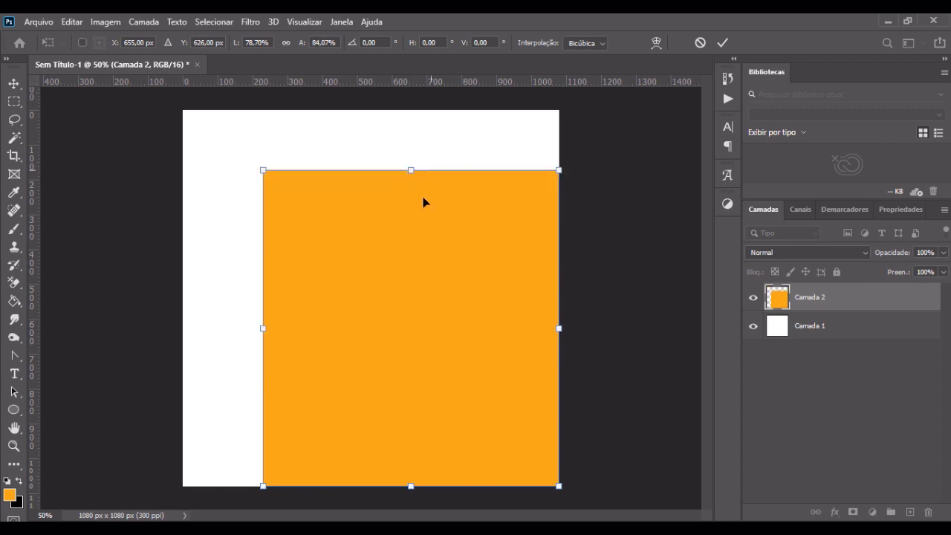
key("ctrl+z")
key("ctrl+z")
key("ctrl+z")
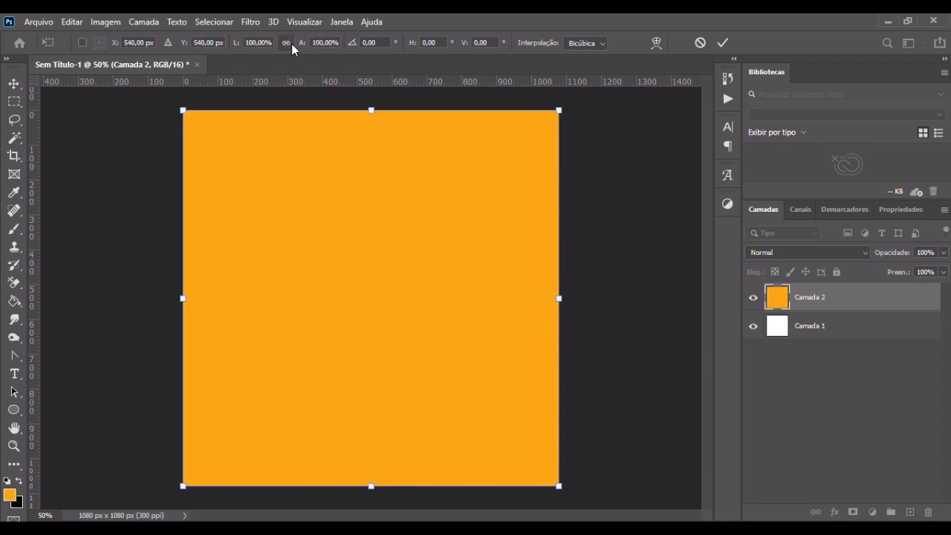
Step: Set the orange layer's horizontal scale to 50% at full height and apply the transform
left_click(252, 44)
type("50")
key("Return")
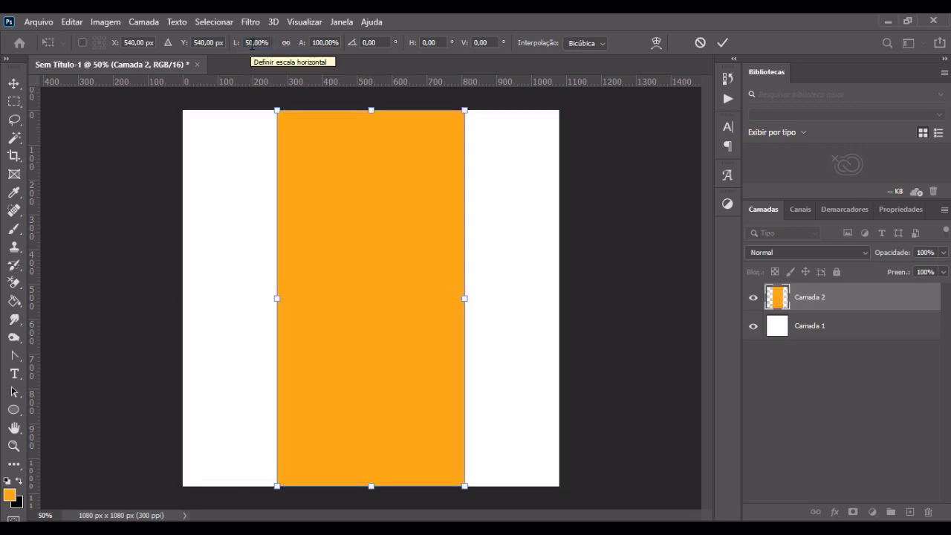
left_click(14, 87)
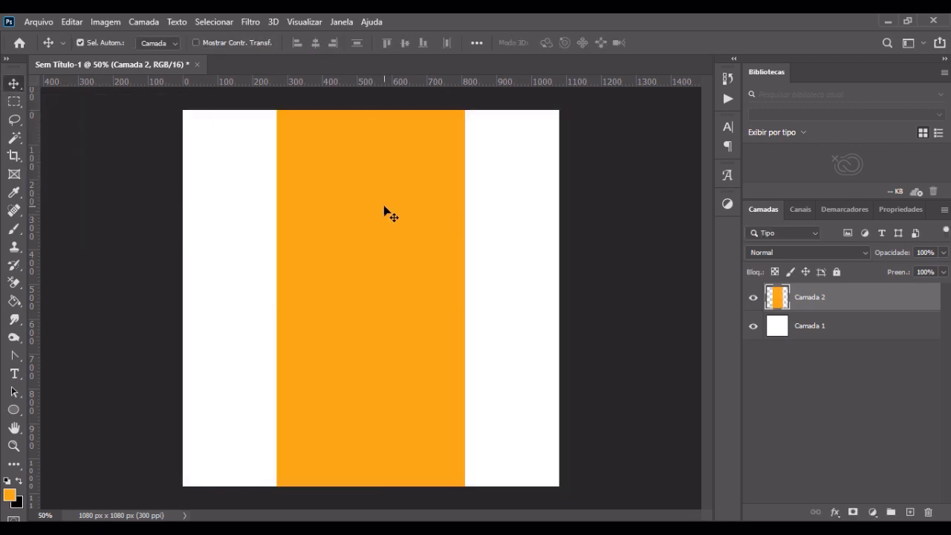
Step: Move the orange rectangle over the right half of the canvas and check its bounds with Free Transform
left_click_drag(355, 221, 452, 225)
left_click(585, 207)
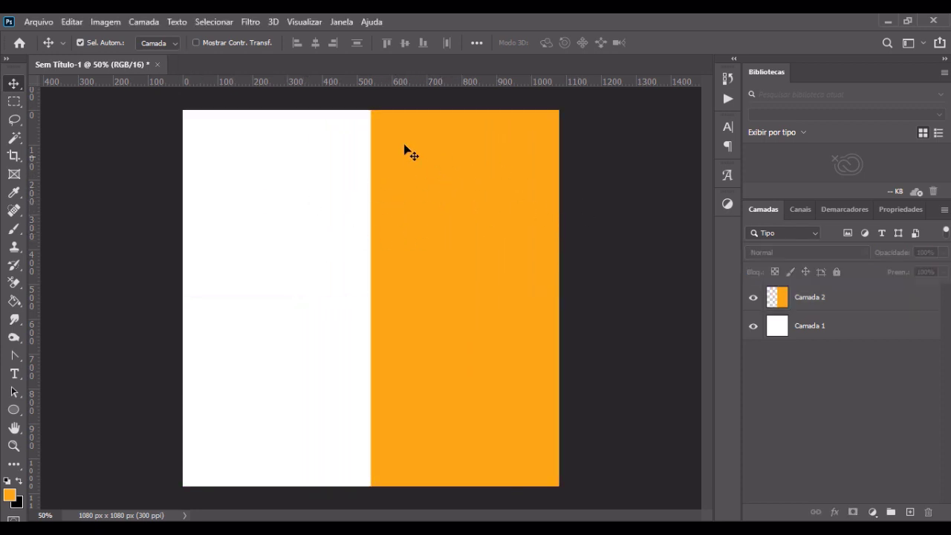
left_click(442, 181)
key("ctrl+t")
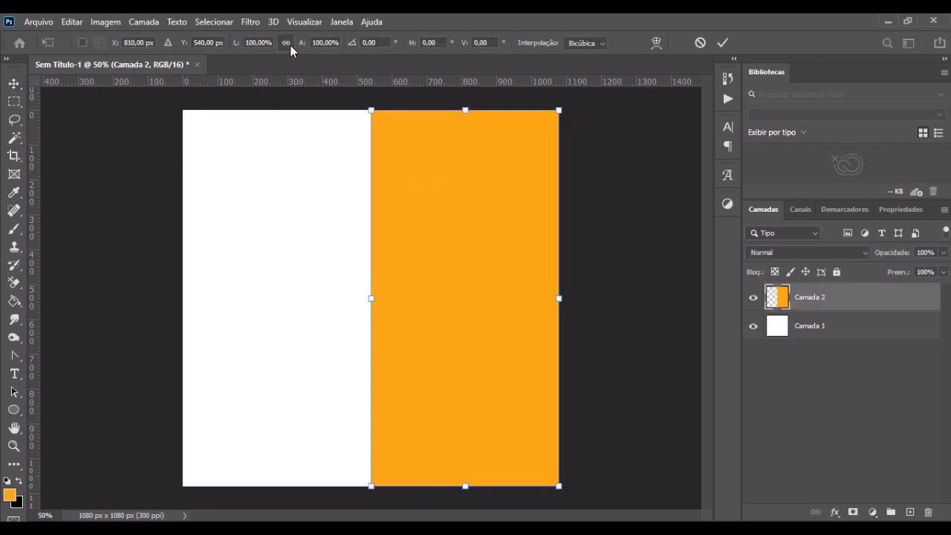
left_click(722, 42)
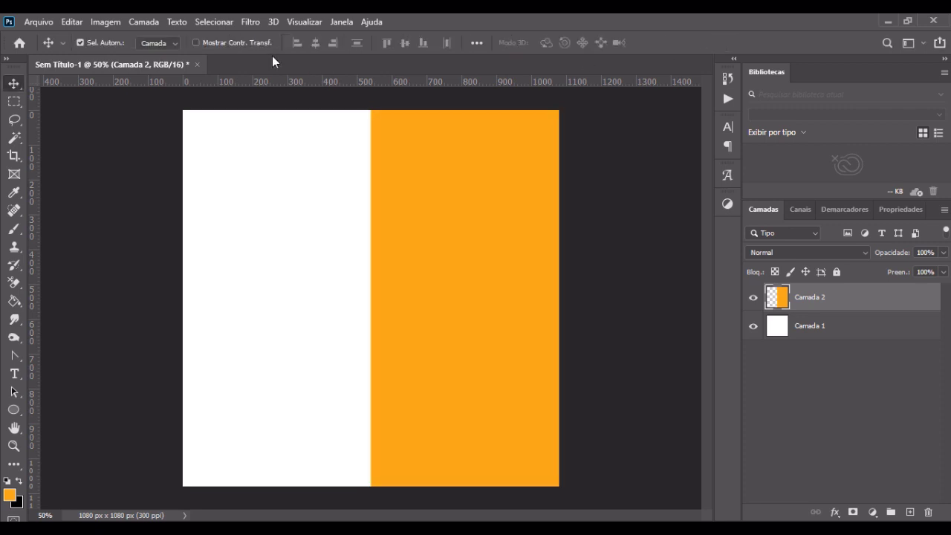
left_click(170, 203)
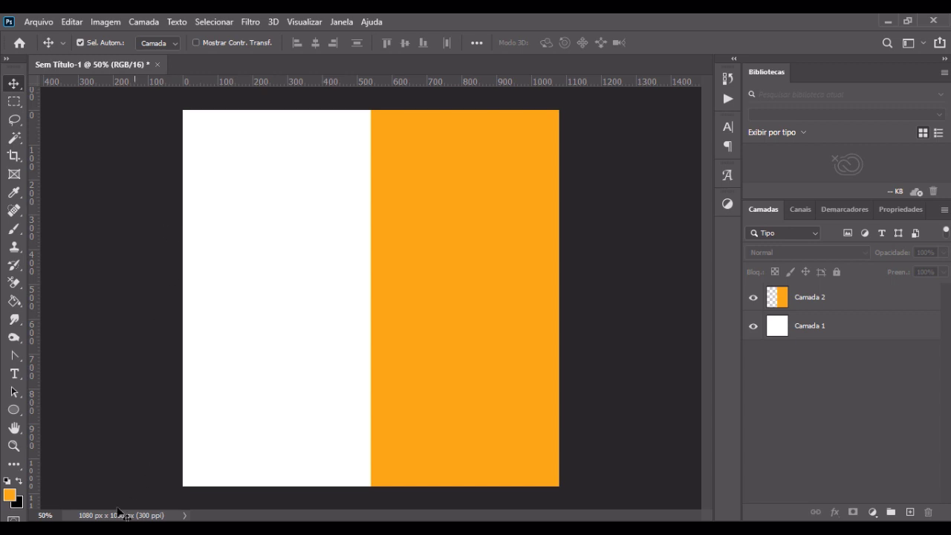
Step: Place the FASTFOOD_OUTLINE-2 image from the Burger folder into the document
left_click(128, 529)
left_click(420, 216)
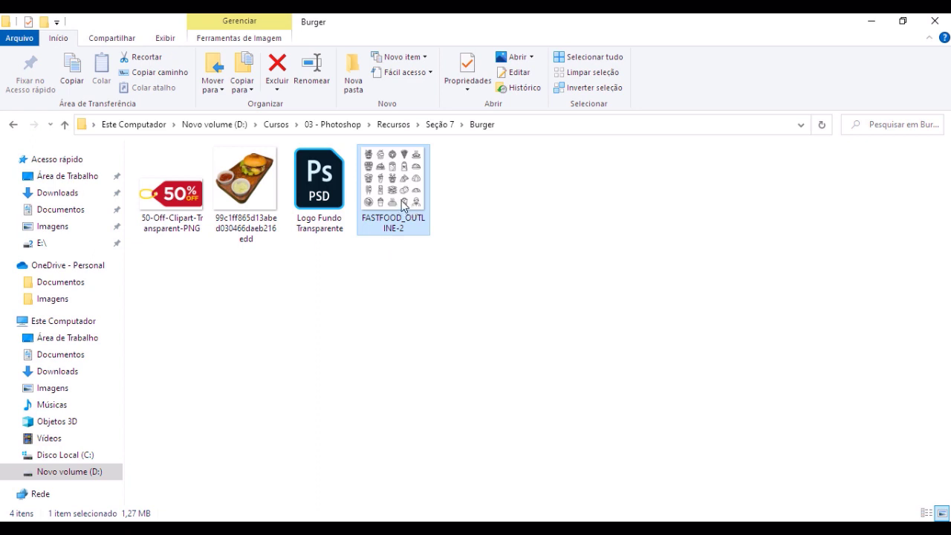
left_click_drag(386, 189, 265, 266)
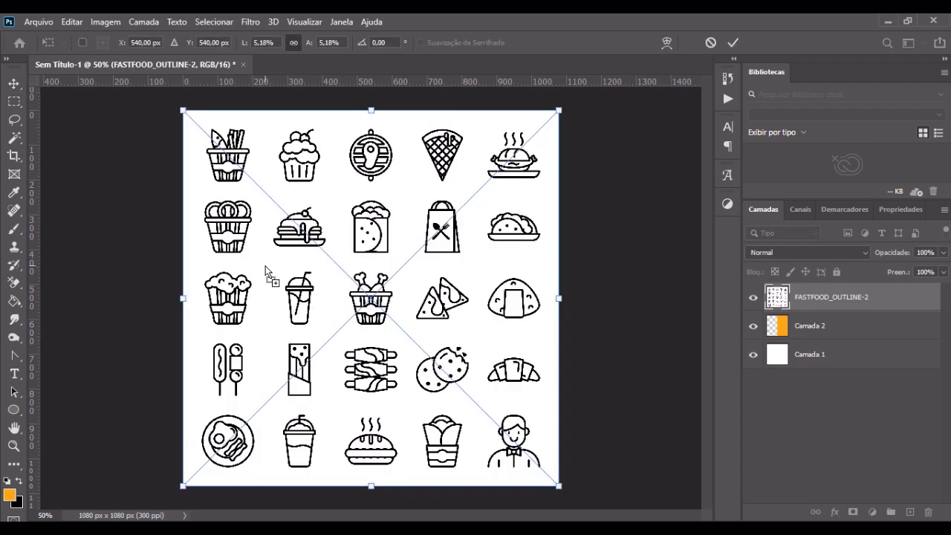
key("Return")
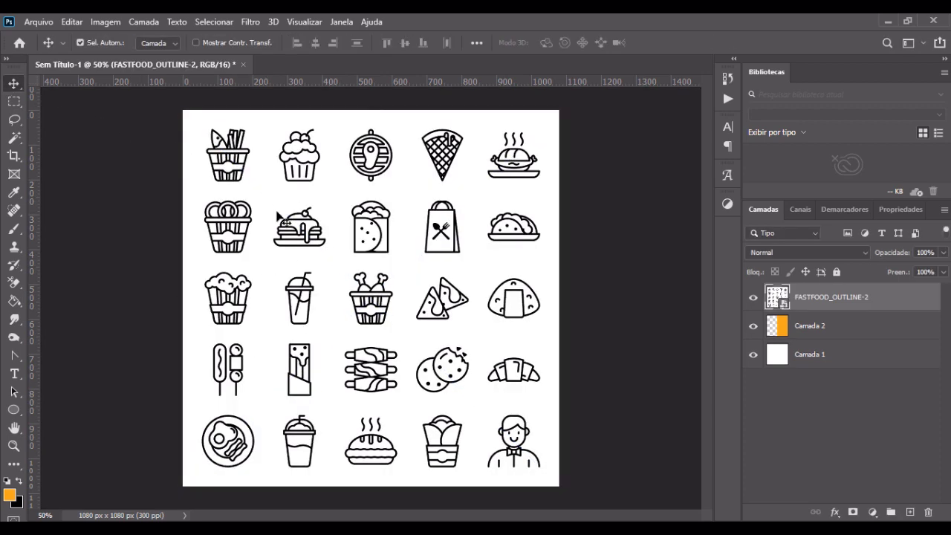
Step: Scale the fast-food icon sheet to about half size and fit it into the upper part of the white half
key("ctrl+t")
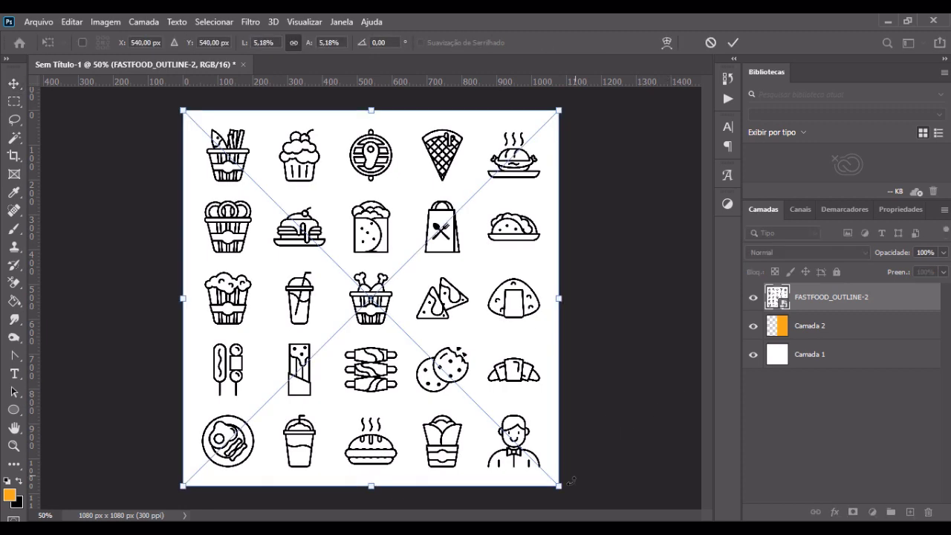
left_click_drag(560, 484, 291, 376)
left_click_drag(272, 246, 273, 251)
key("Return")
Step: Inspect the icon sheet, try moving it onto the orange half, and undo the move
scroll(272, 253, "up", 5)
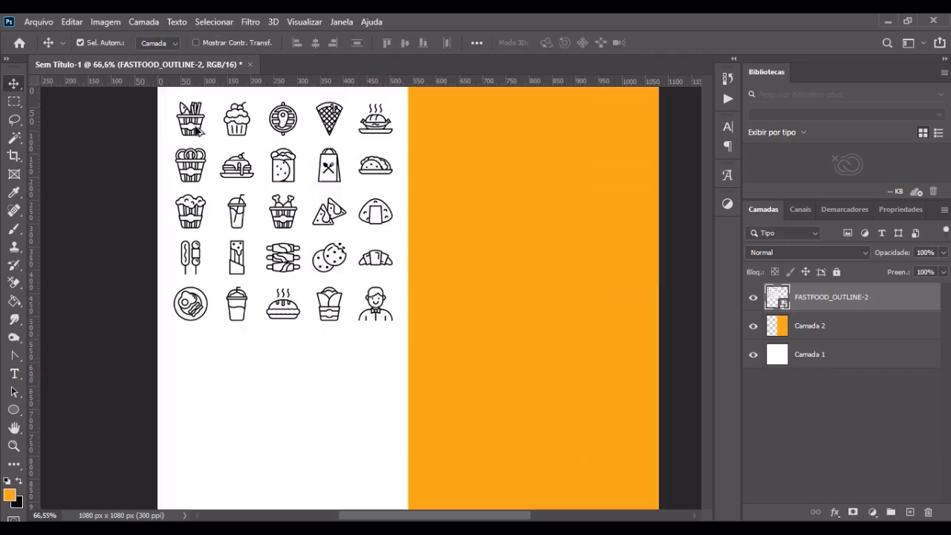
scroll(249, 238, "down", 5)
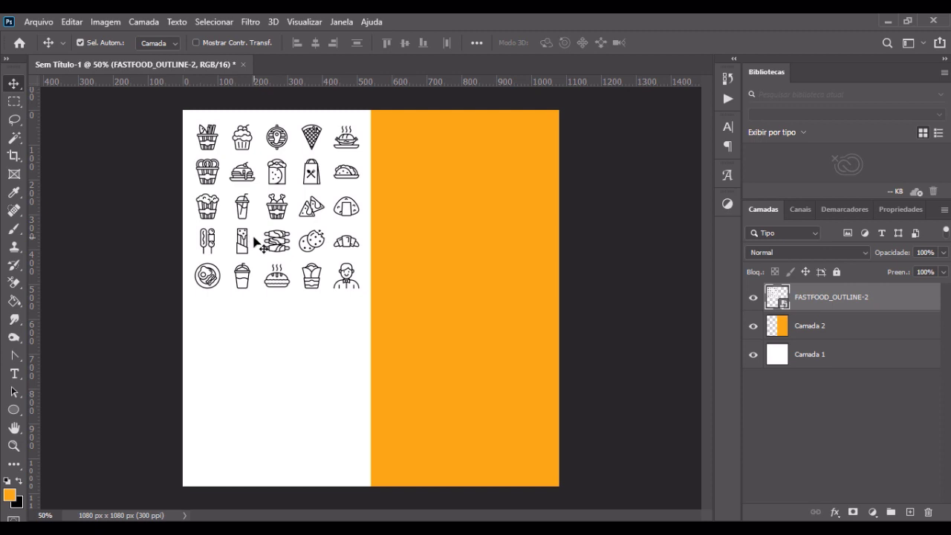
left_click_drag(246, 241, 448, 256)
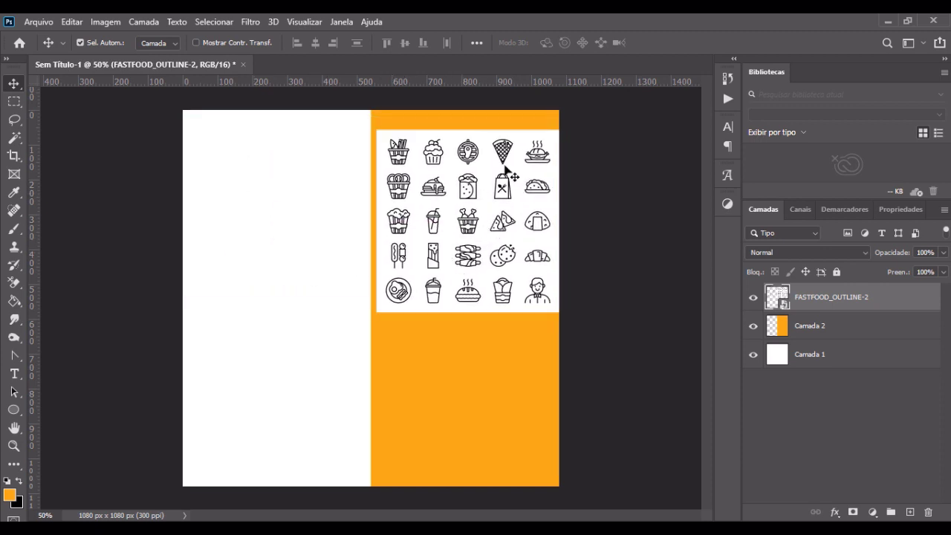
key("ctrl+z")
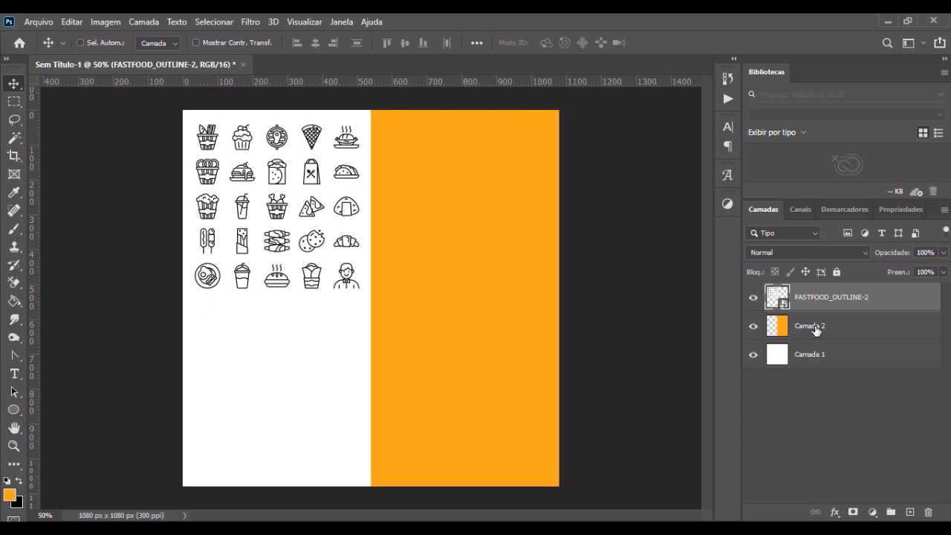
Step: Duplicate the icon sheet layer and position the copy directly below the original, closing the gap between the icon rows
key("ctrl+j")
left_click_drag(347, 216, 337, 389)
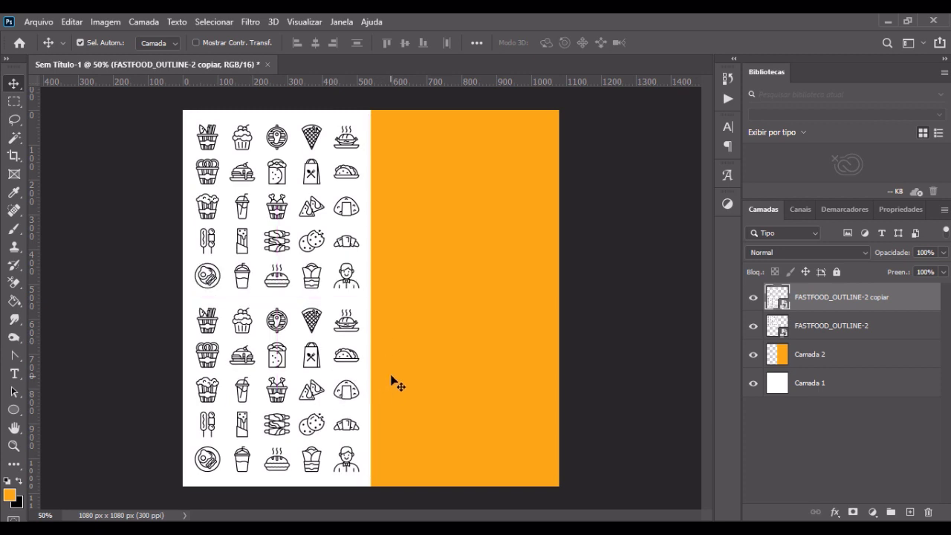
key("Up")
key("Up")
key("Up")
key("Up")
key("Up")
key("Up")
key("Up")
key("Up")
key("Up")
key("Up")
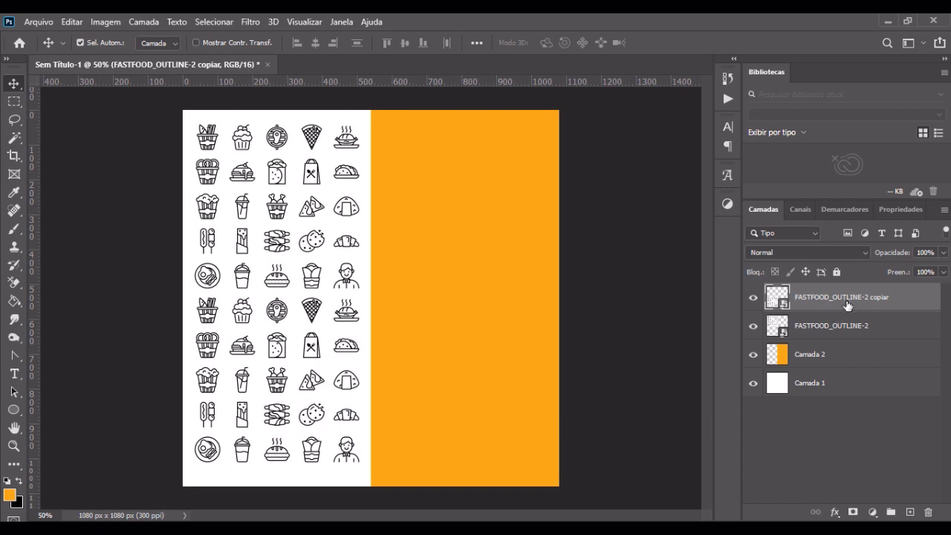
Step: Merge the fast-food icon sheet layer and its copy into a single layer
left_click(852, 332, "shift")
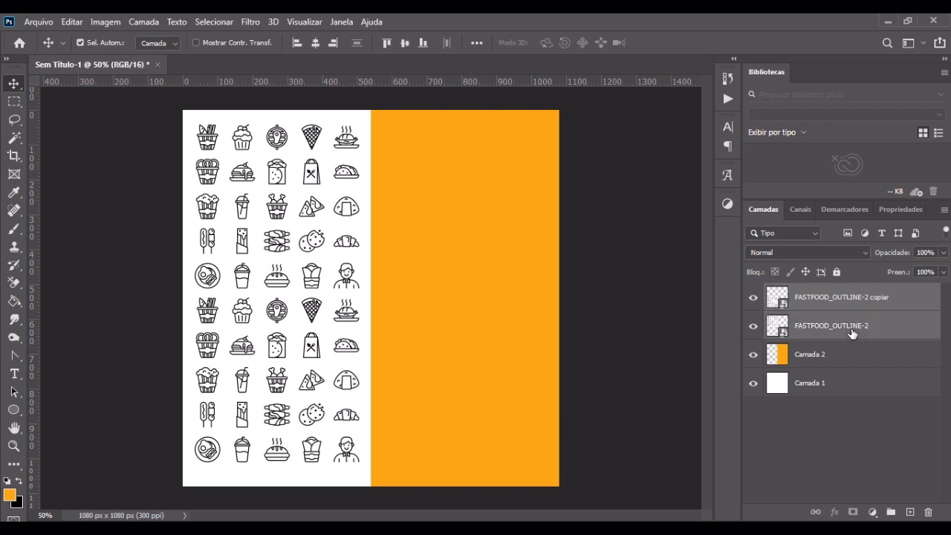
key("ctrl+e")
scroll(279, 149, "up", 3)
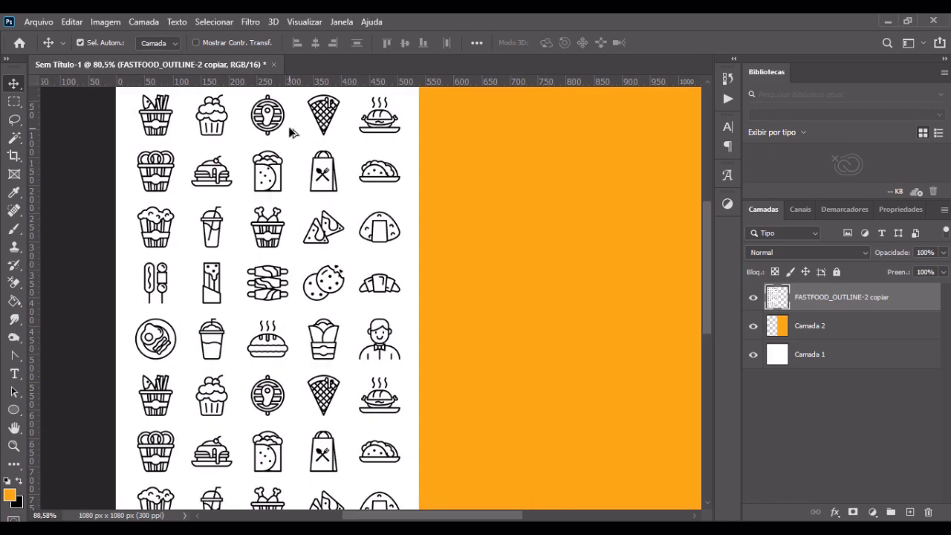
scroll(291, 132, "up", 2)
scroll(375, 250, "down", 3)
scroll(449, 141, "up", 3)
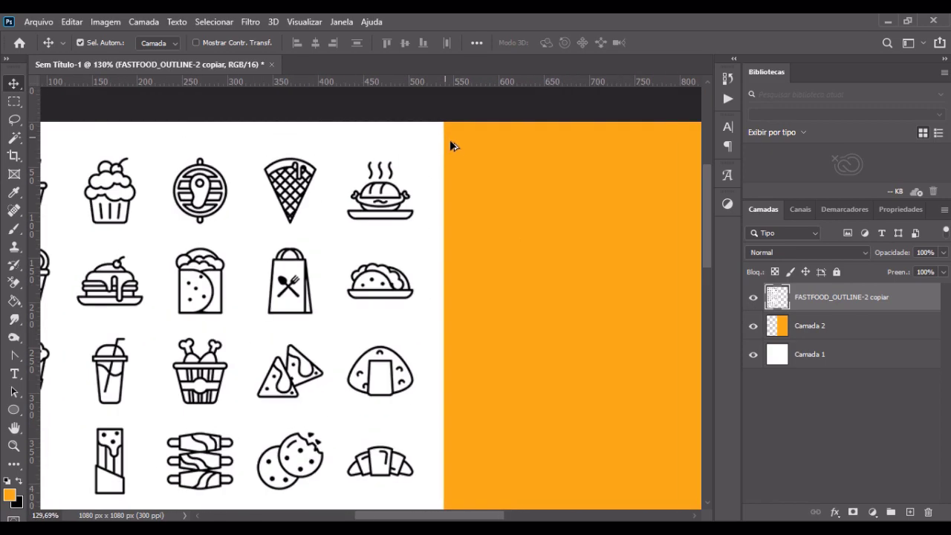
scroll(459, 153, "down", 3)
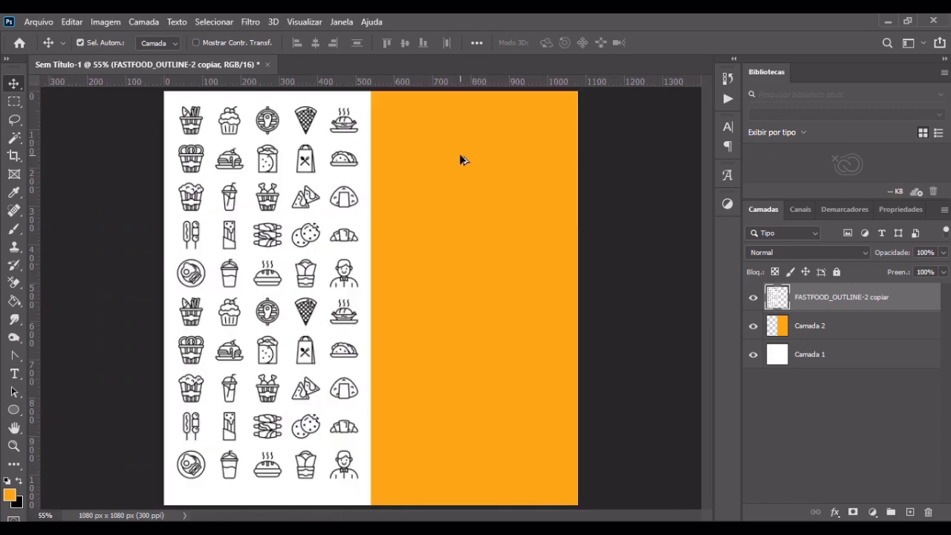
scroll(300, 113, "up", 4)
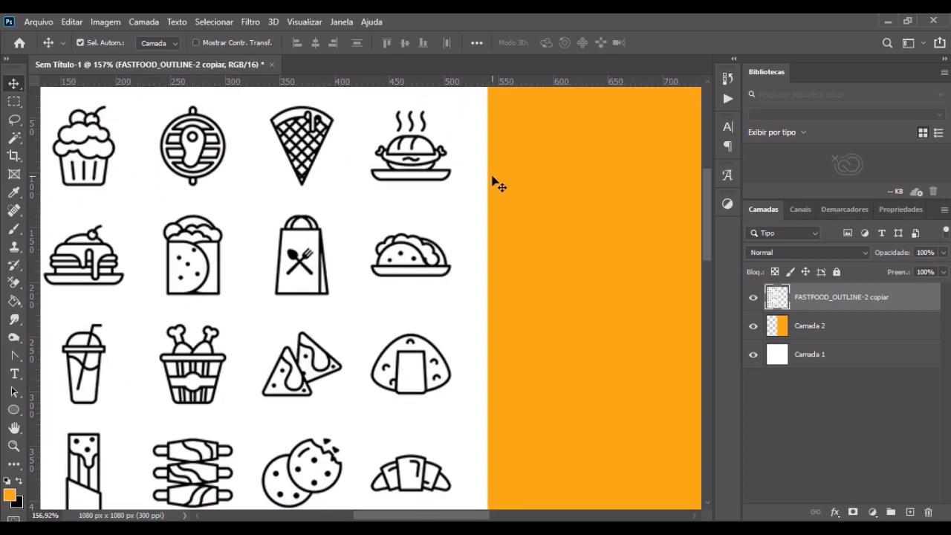
Step: Colorize the merged icon layer orange with Hue/Saturation: hue 33, saturation 72 and lightness 56
key("ctrl+u")
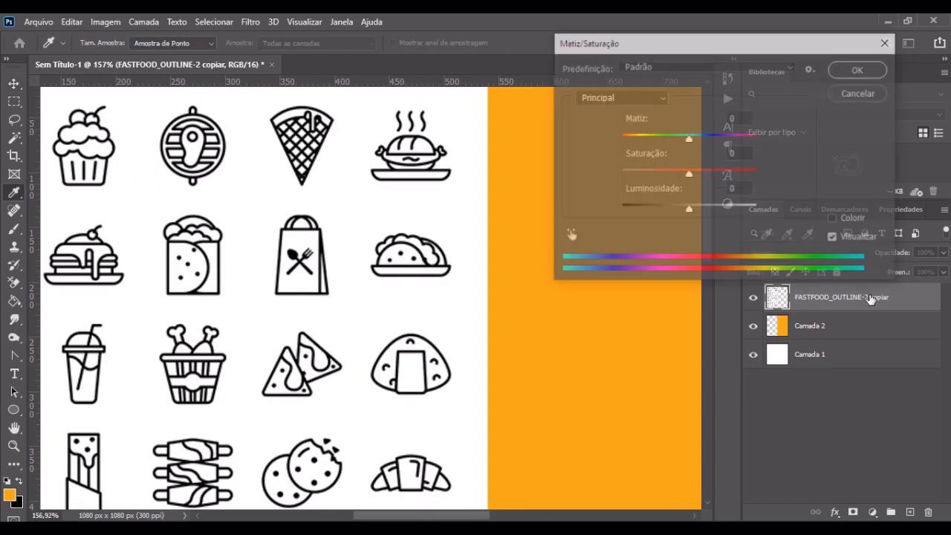
left_click(857, 219)
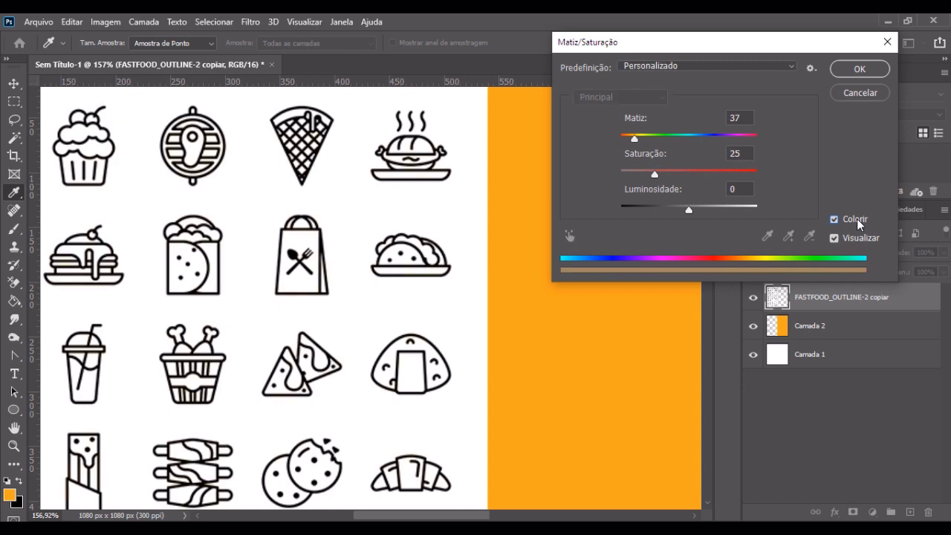
left_click_drag(655, 172, 732, 175)
left_click_drag(687, 209, 719, 210)
left_click_drag(719, 211, 714, 211)
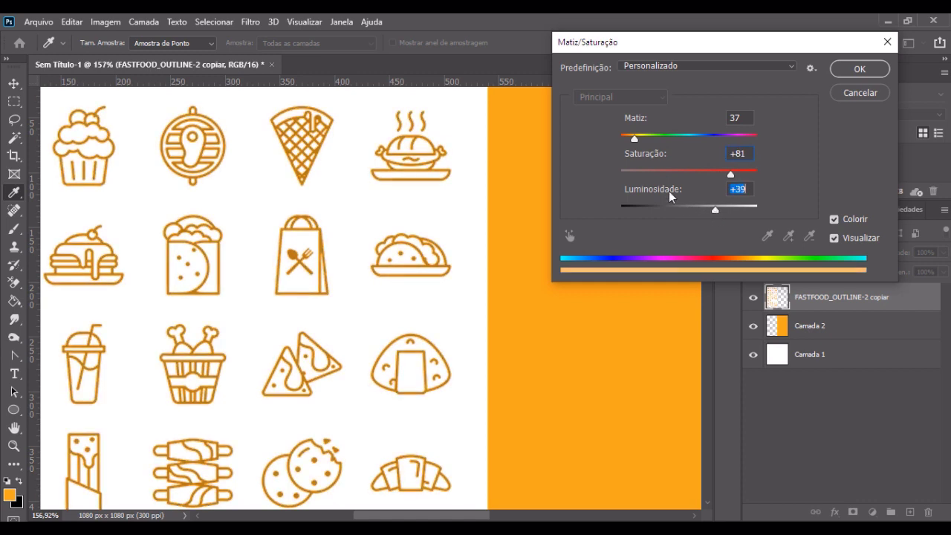
left_click_drag(635, 138, 634, 139)
left_click_drag(731, 174, 719, 175)
left_click_drag(716, 210, 730, 211)
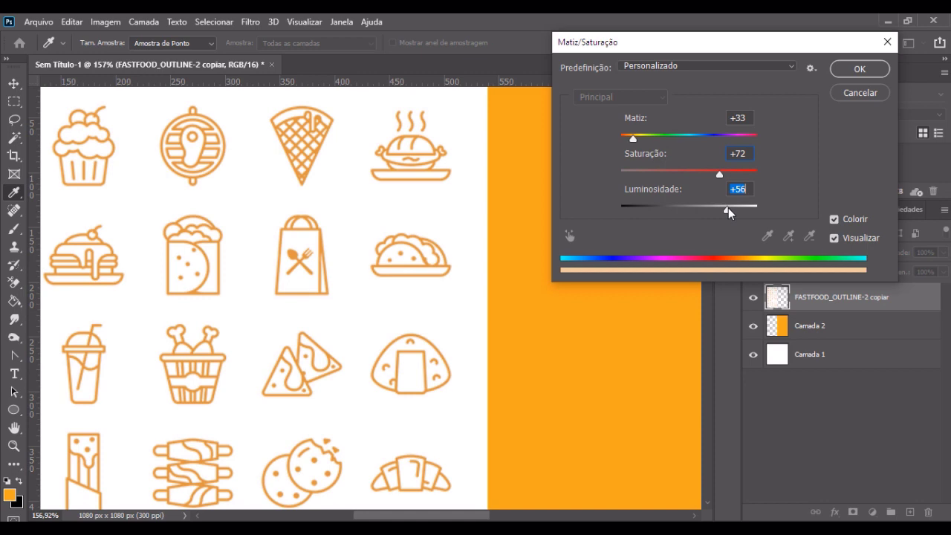
left_click(860, 69)
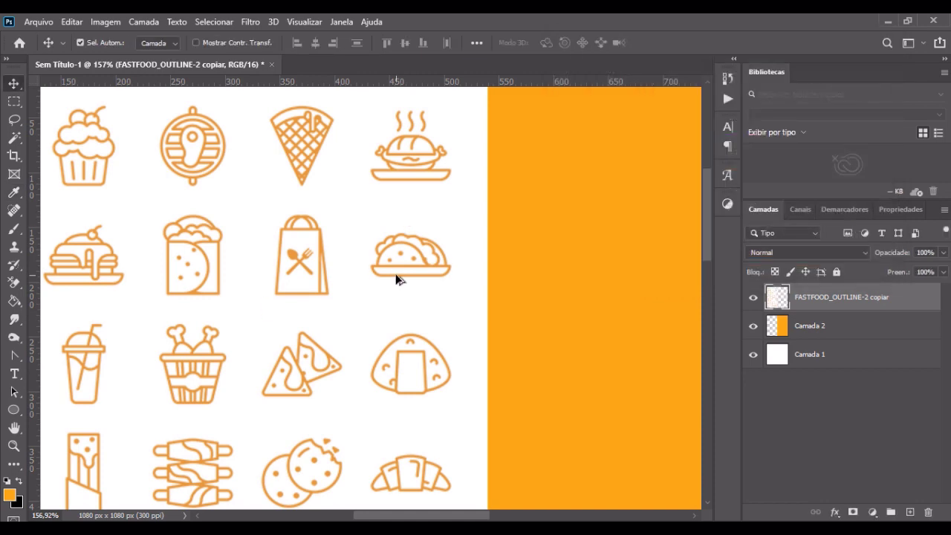
Step: Set the icon layer's opacity to 30%
scroll(395, 274, "down", 5)
scroll(279, 229, "up", 2)
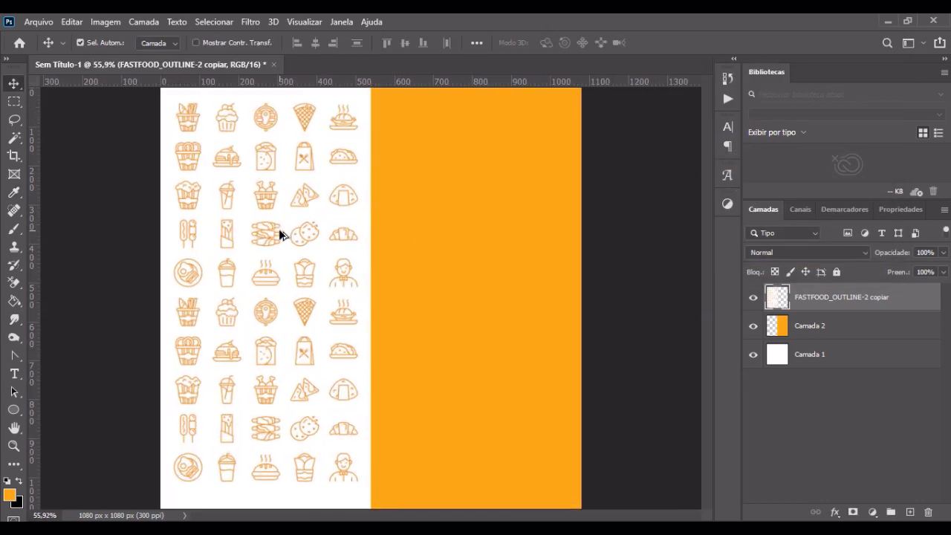
left_click(922, 253)
type("50")
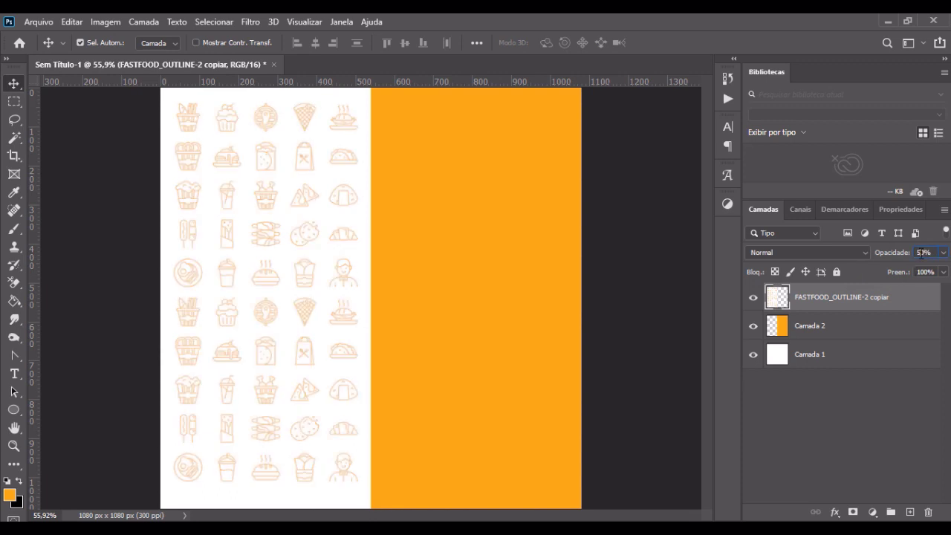
type("1")
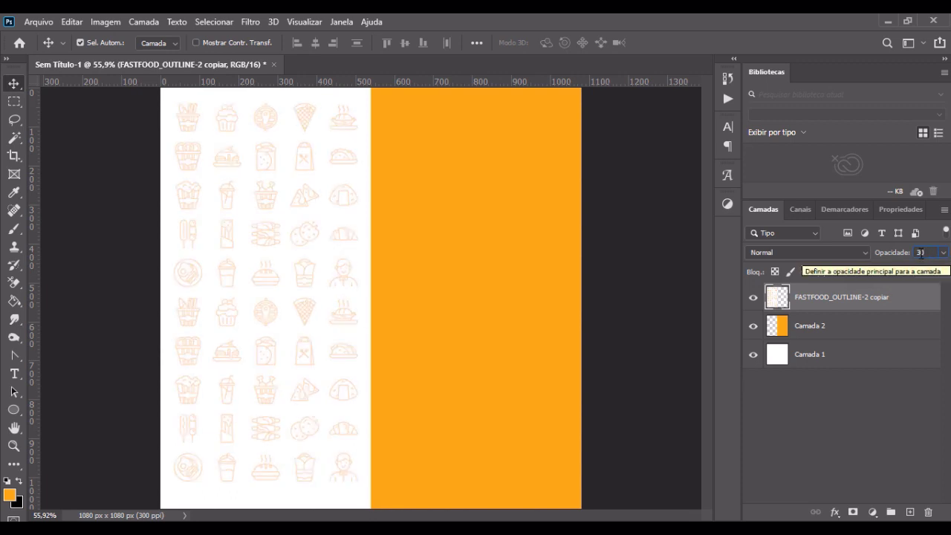
key("Return")
scroll(320, 214, "down", 2)
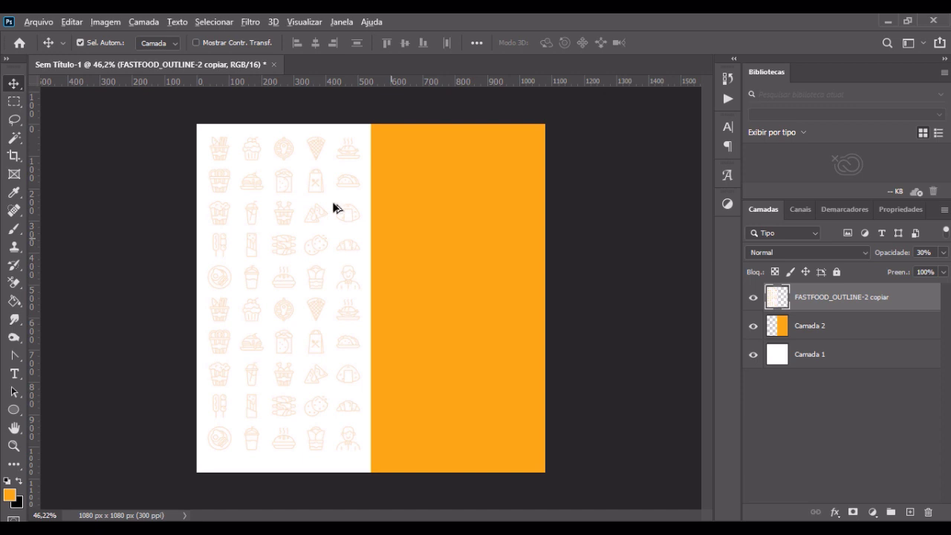
Step: Rotate the icon layer about 12° counterclockwise and scale it to about 146% so it covers the whole white half
scroll(294, 165, "up", 3)
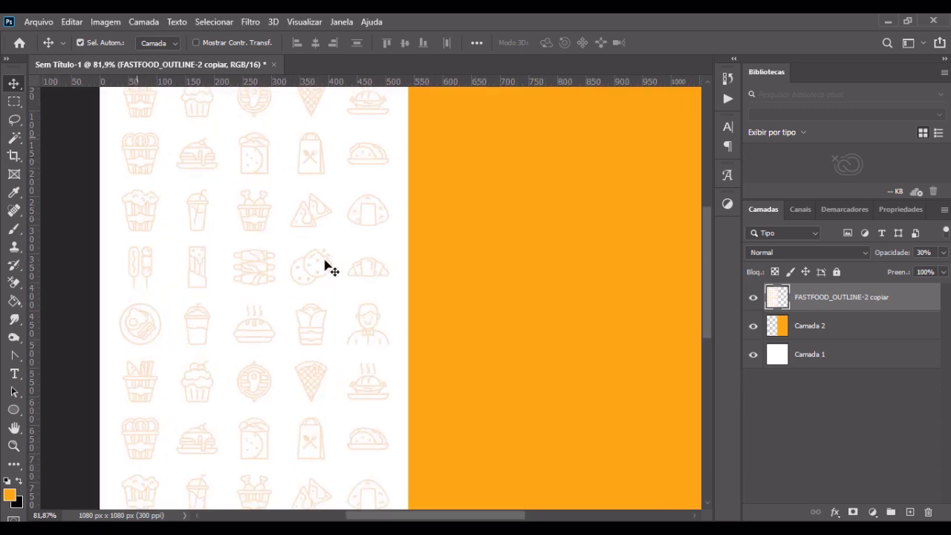
scroll(346, 278, "down", 3)
scroll(346, 278, "down", 1)
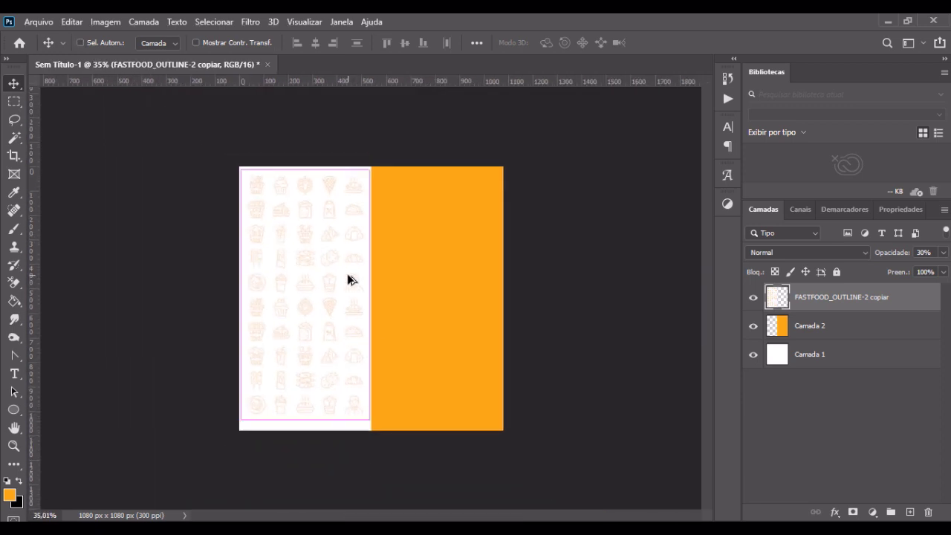
key("ctrl+t")
left_click_drag(386, 160, 375, 109)
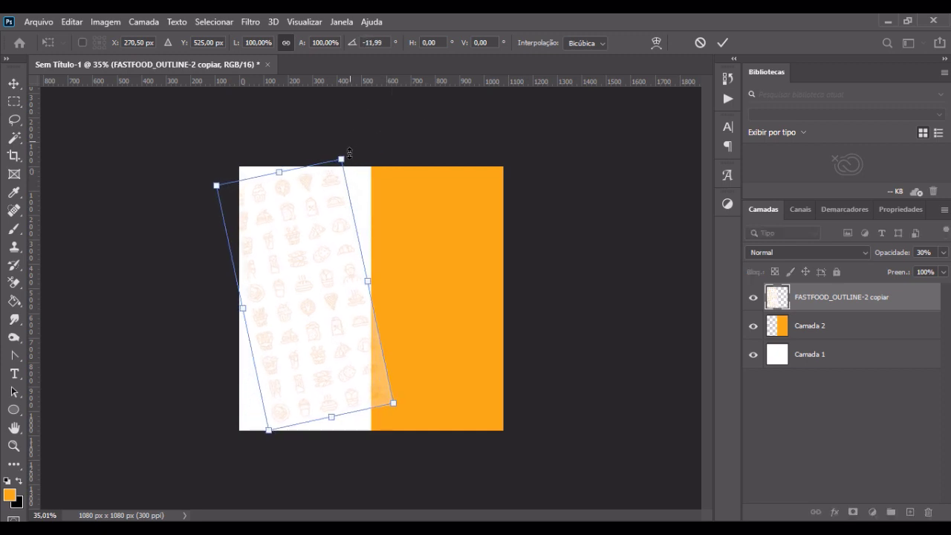
left_click_drag(348, 154, 392, 110)
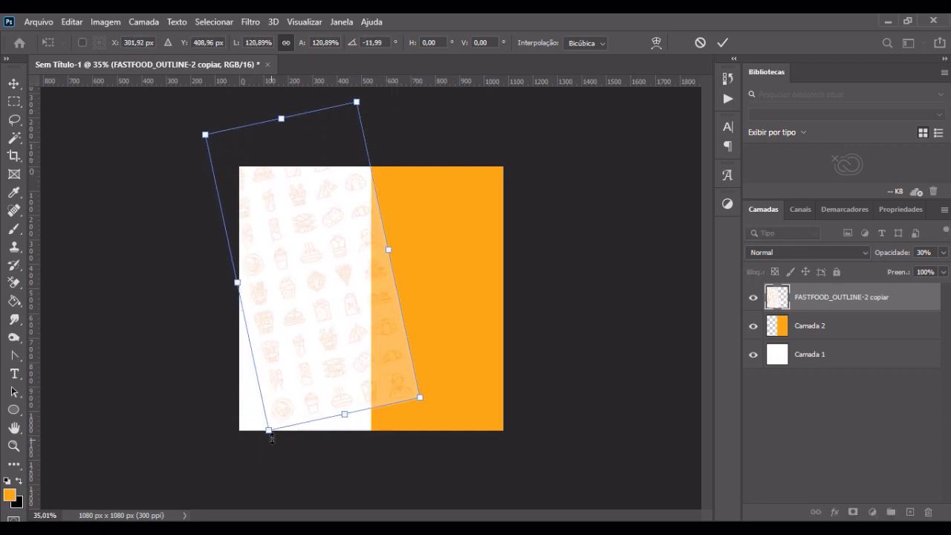
left_click_drag(269, 433, 222, 501)
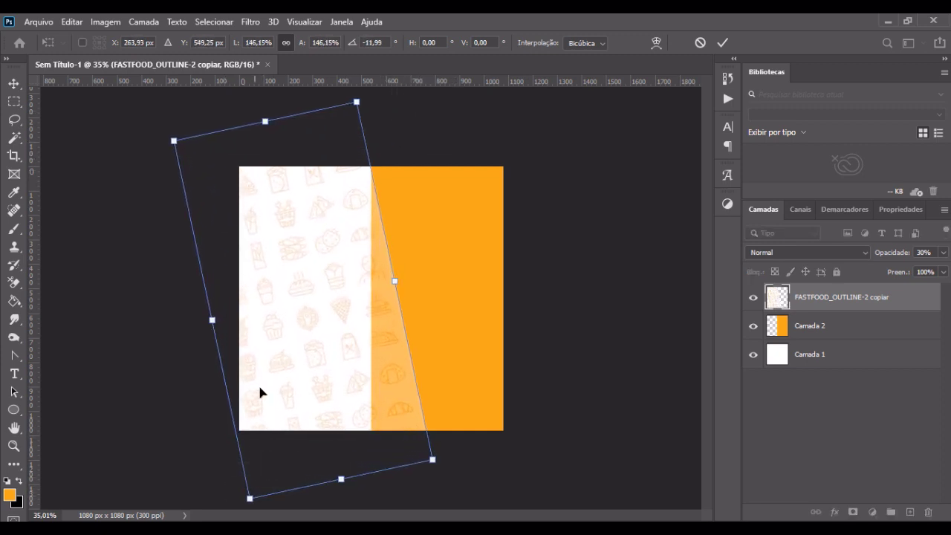
key("Return")
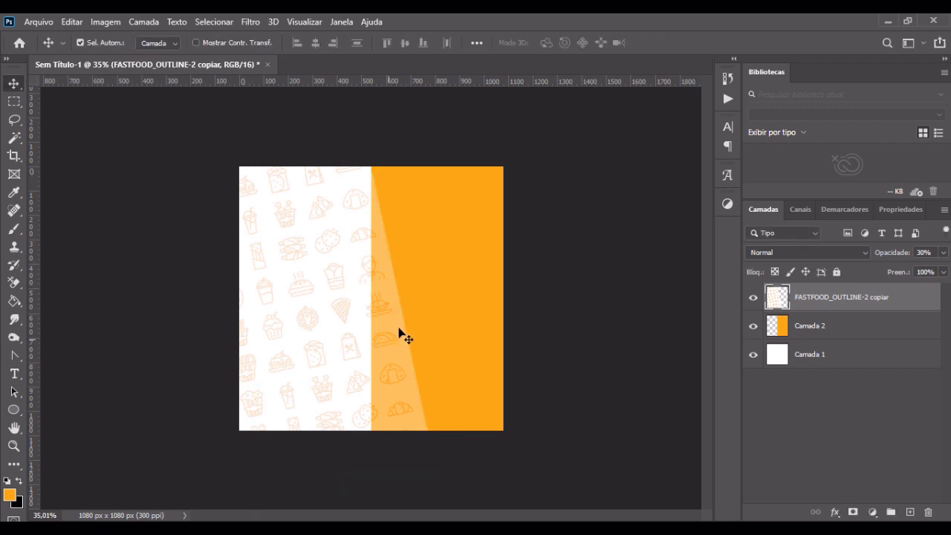
Step: Move the icon layer below the orange Camada 2 layer and clear the layer selection
scroll(391, 278, "up", 3)
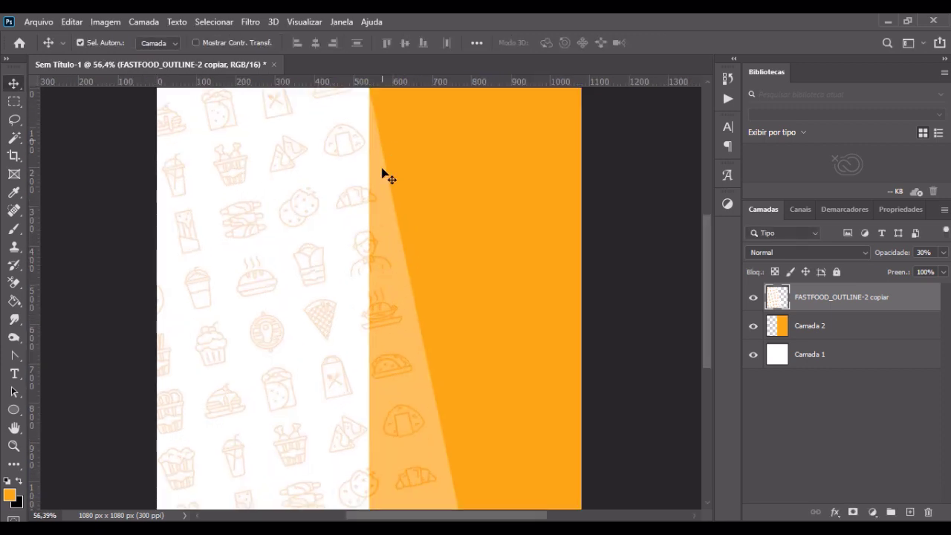
left_click(807, 328)
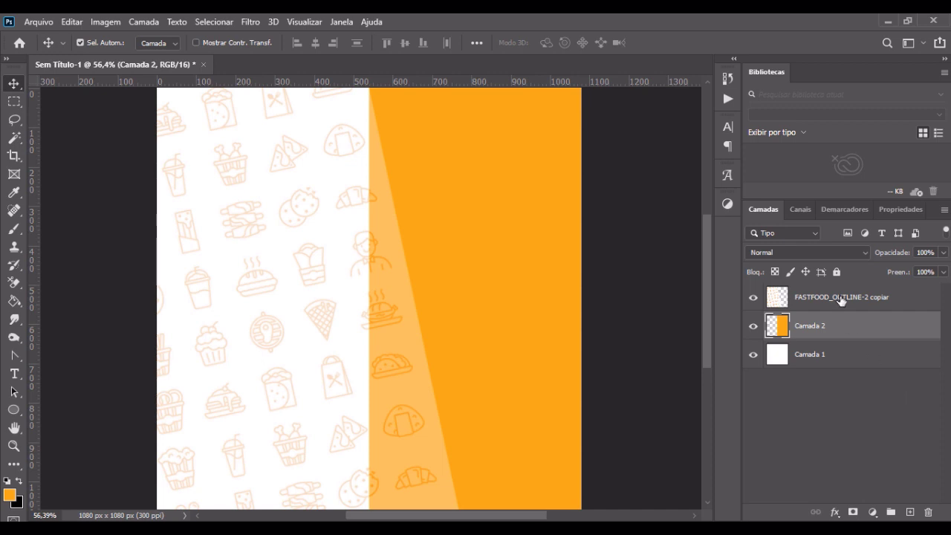
left_click_drag(841, 298, 844, 336)
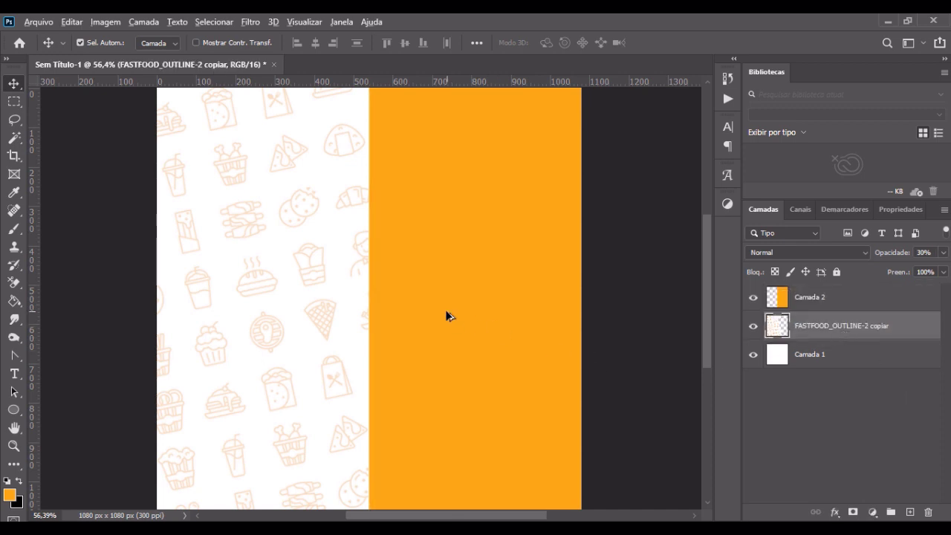
scroll(452, 317, "down", 2)
left_click(573, 255)
scroll(285, 268, "up", 1)
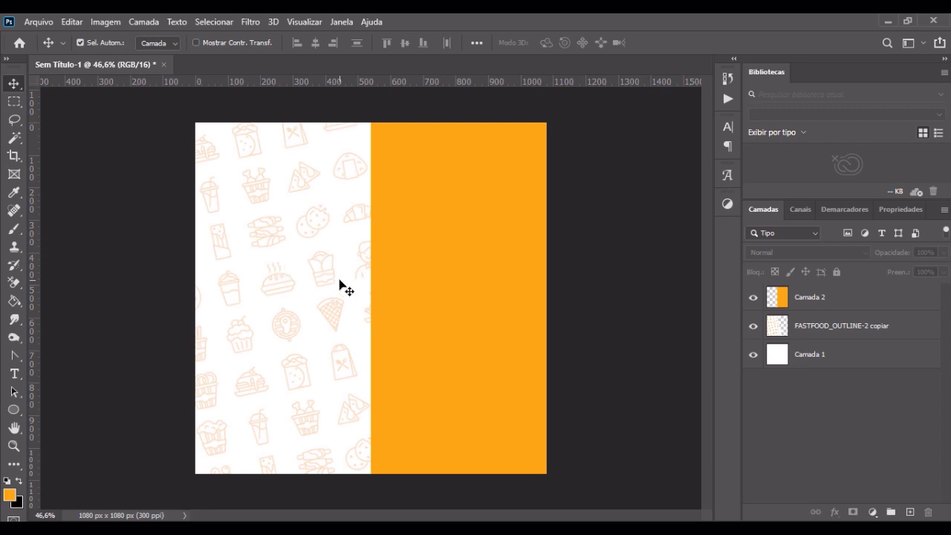
Step: Place the burger board image 99c1ff865d13abed030466daeb216edd from the Burger folder into the document
left_click(249, 528)
left_click(351, 385)
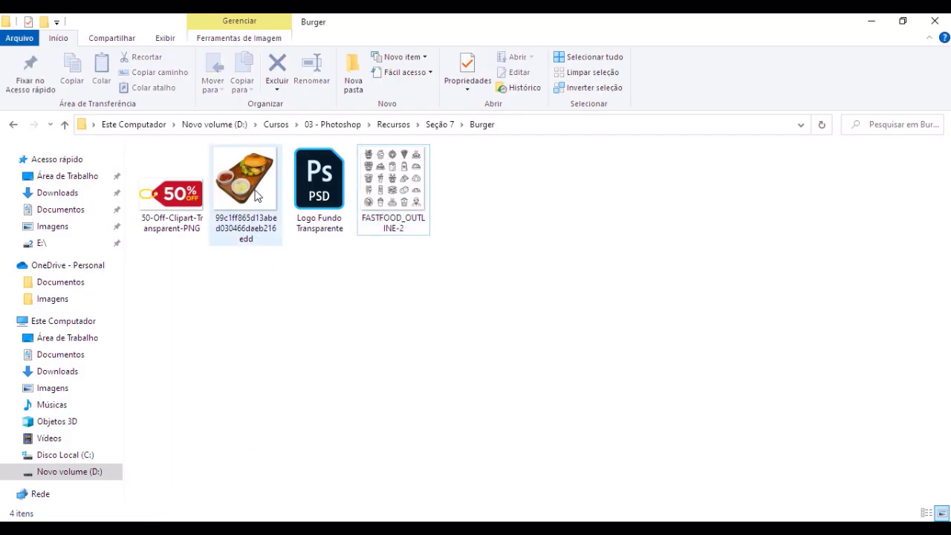
left_click(256, 196)
left_click_drag(260, 191, 361, 307)
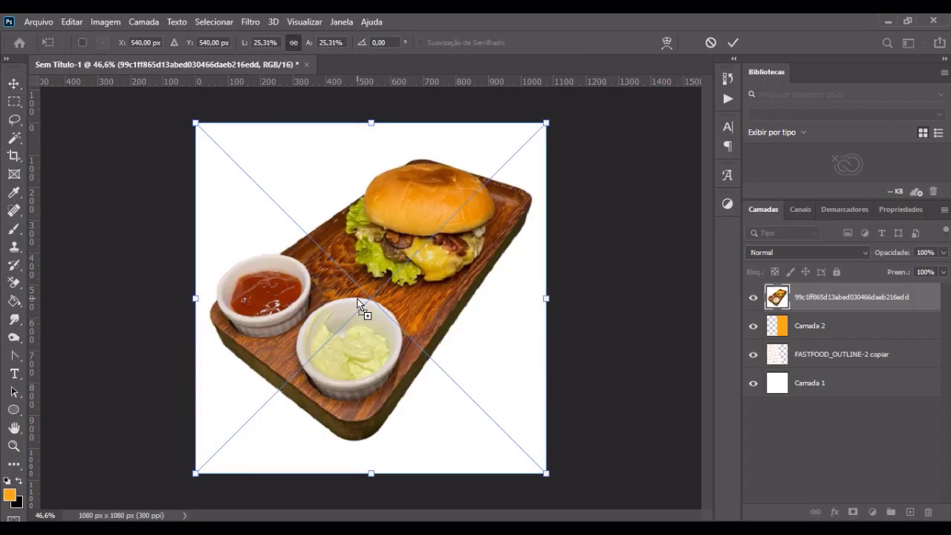
key("Return")
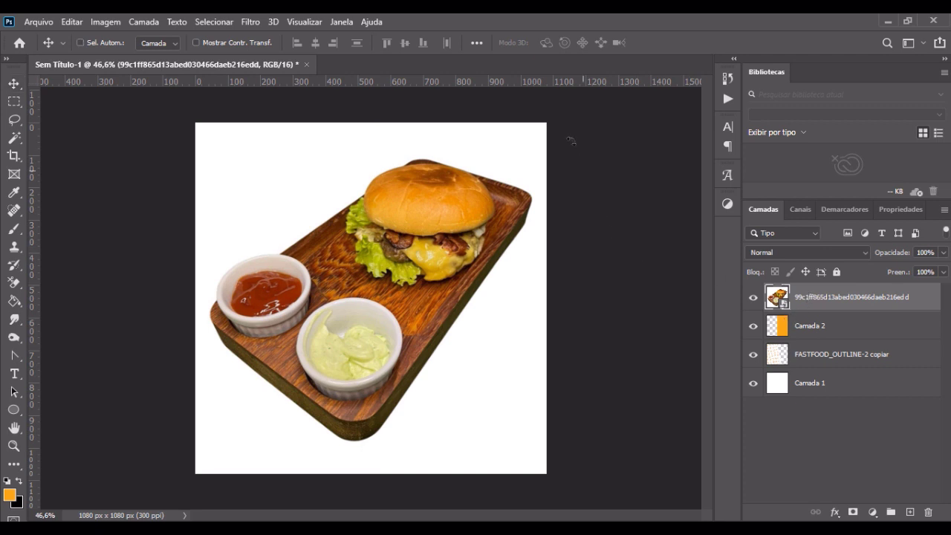
Step: Scale the burger image down to about 22.65% and position it near the centre of the canvas
key("ctrl+t")
left_click_drag(546, 124, 506, 157)
left_click_drag(437, 233, 447, 219)
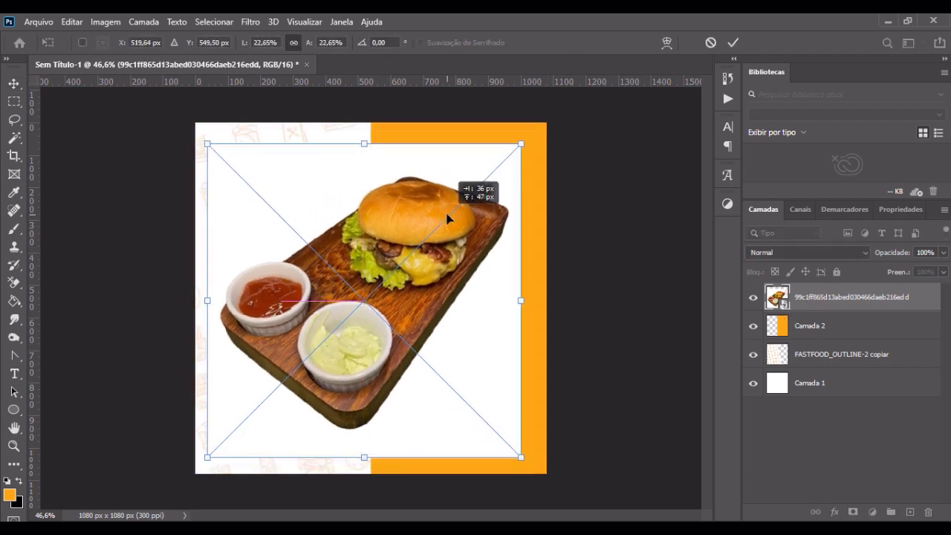
key("Return")
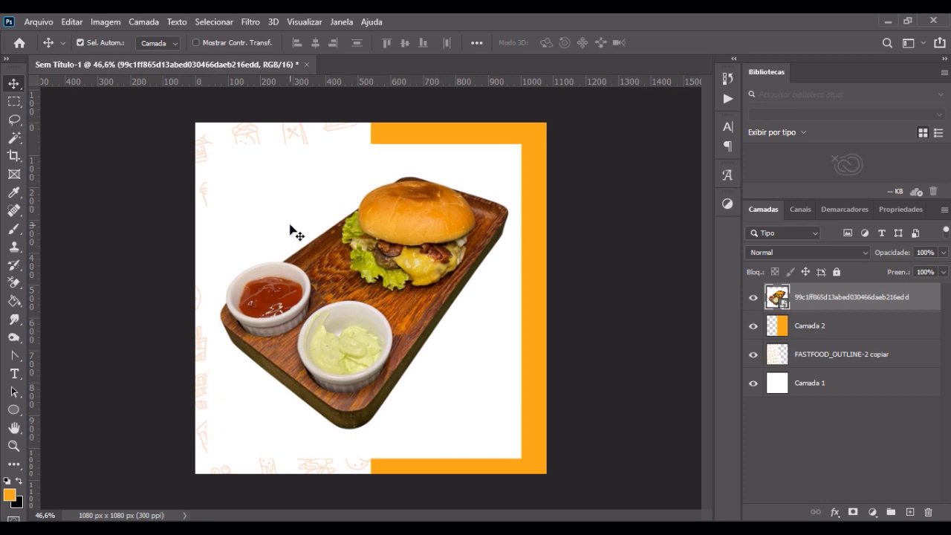
Step: Rasterize the burger image layer, remove its white background with the Magic Wand at tolerance 10, and clear the selection
right_click(809, 305)
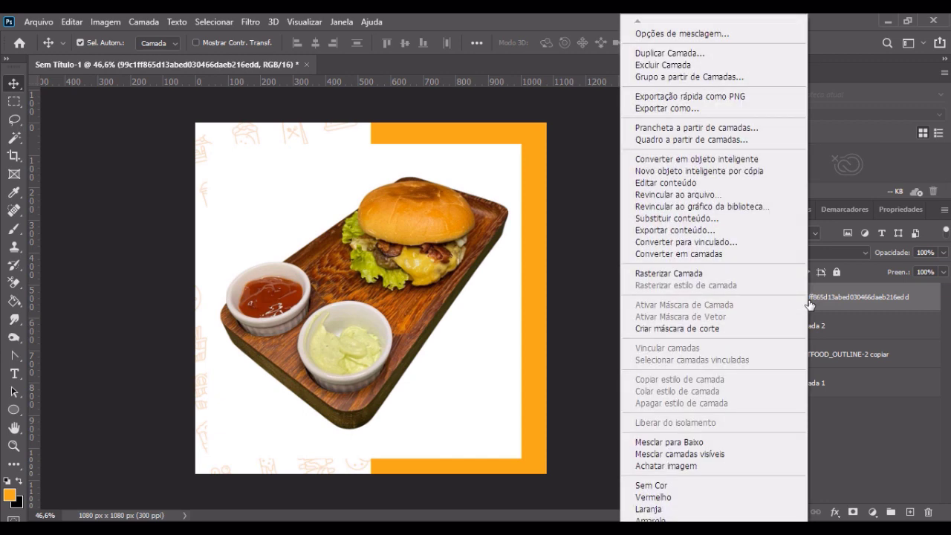
left_click(736, 274)
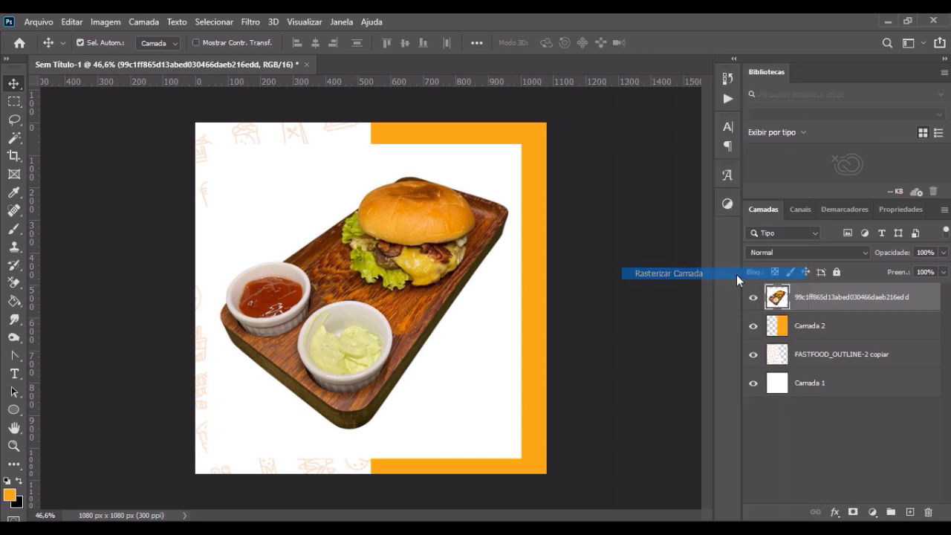
left_click(20, 139)
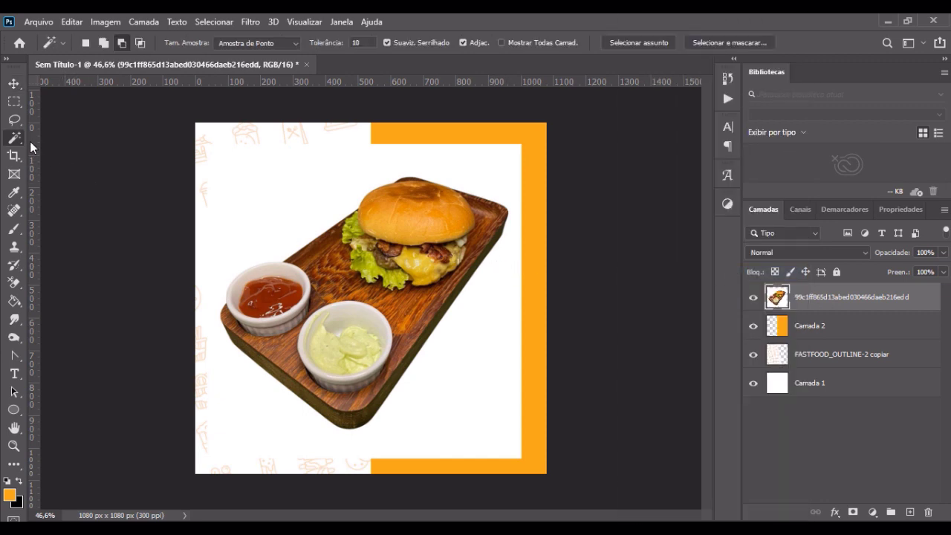
right_click(21, 137)
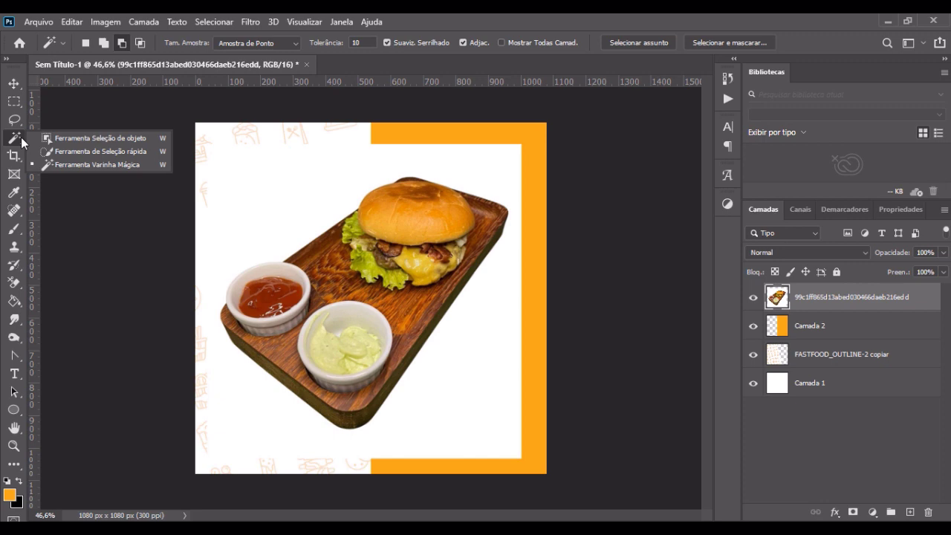
left_click(100, 164)
left_click(293, 214)
scroll(394, 179, "up", 3)
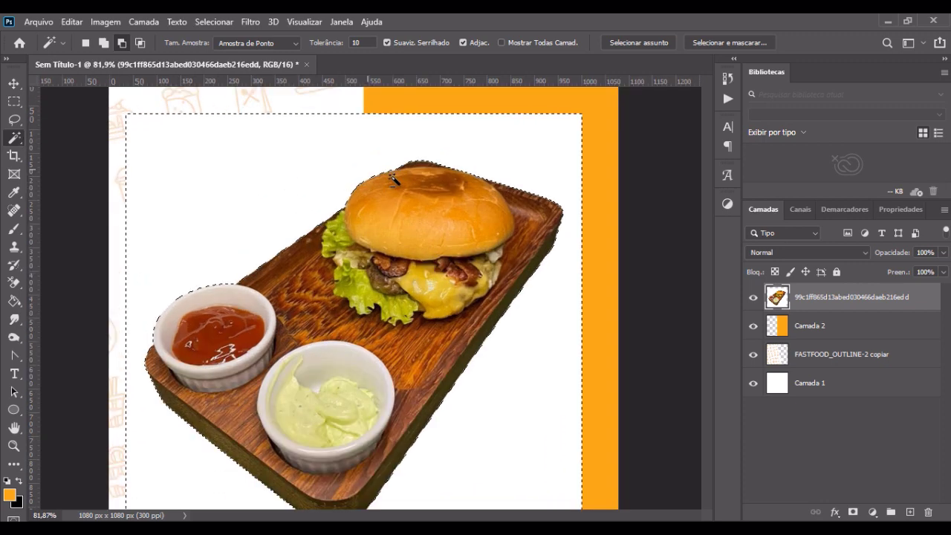
scroll(393, 179, "up", 3)
scroll(405, 164, "down", 5)
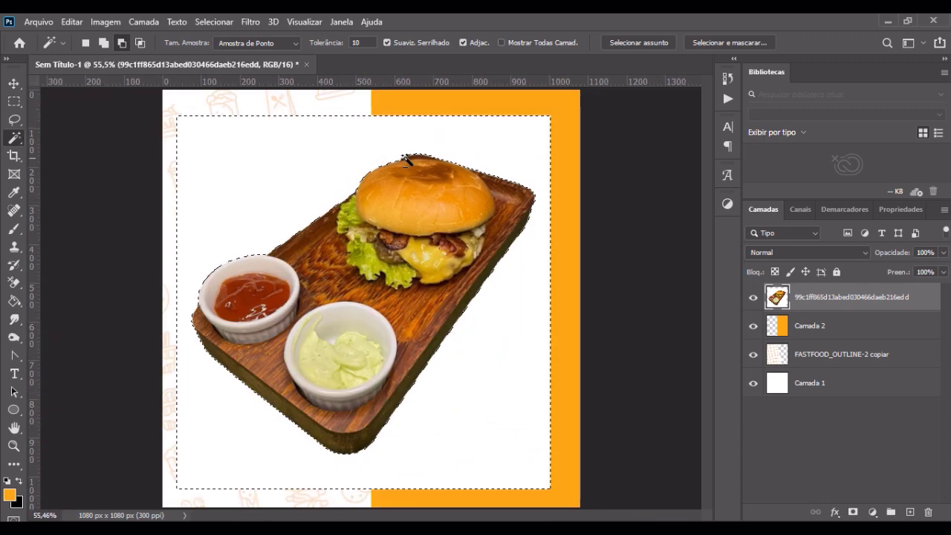
scroll(253, 394, "up", 5)
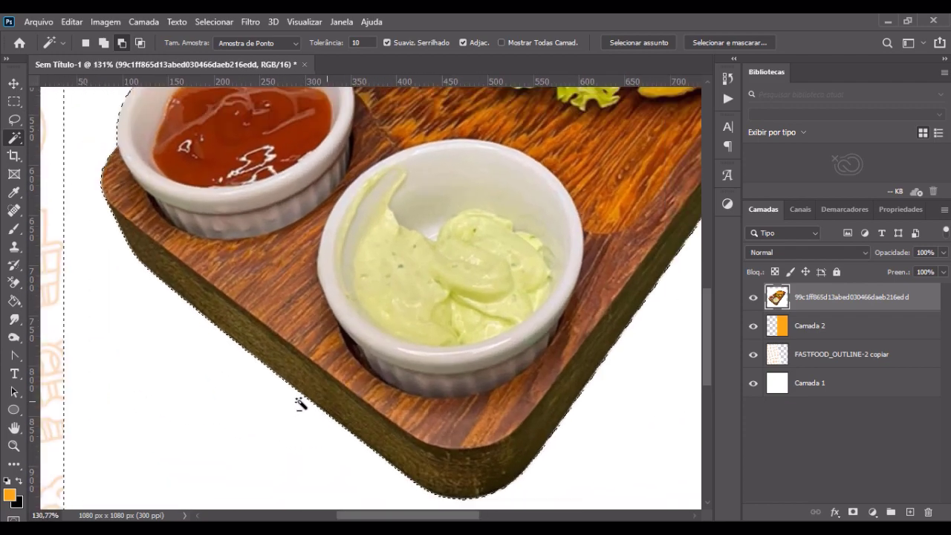
scroll(300, 404, "down", 5)
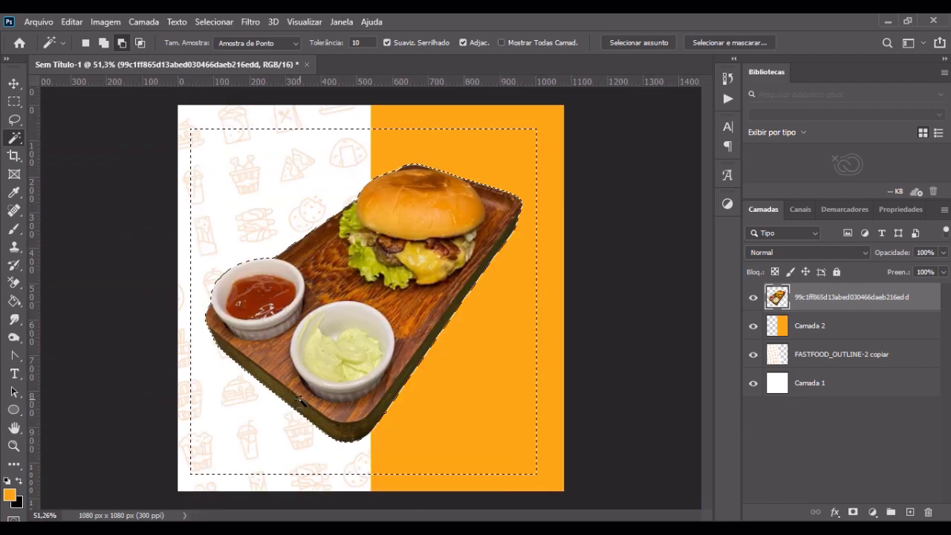
key("ctrl+d")
Step: Shift the cut-out burger board slightly and enlarge it a little towards the upper-right and lower-left corners of the canvas
left_click(14, 83)
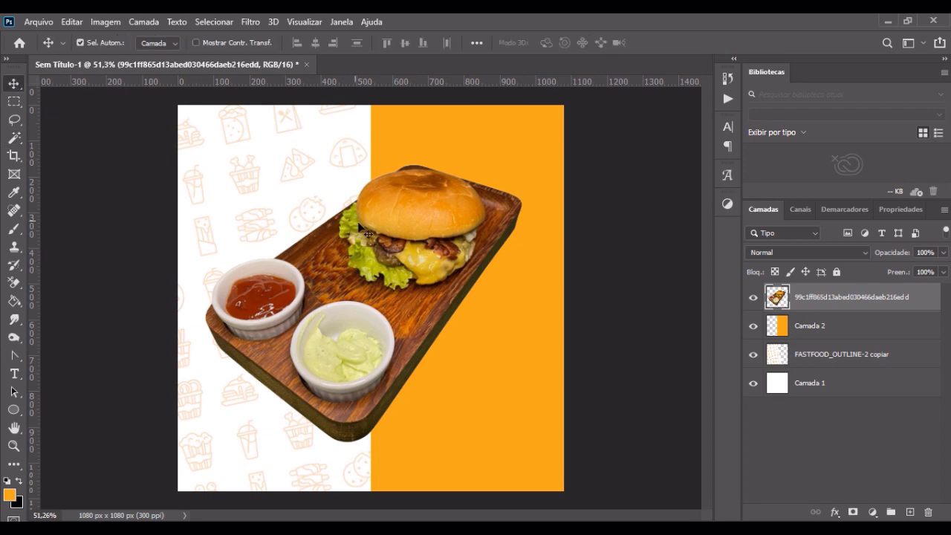
left_click_drag(359, 223, 366, 229)
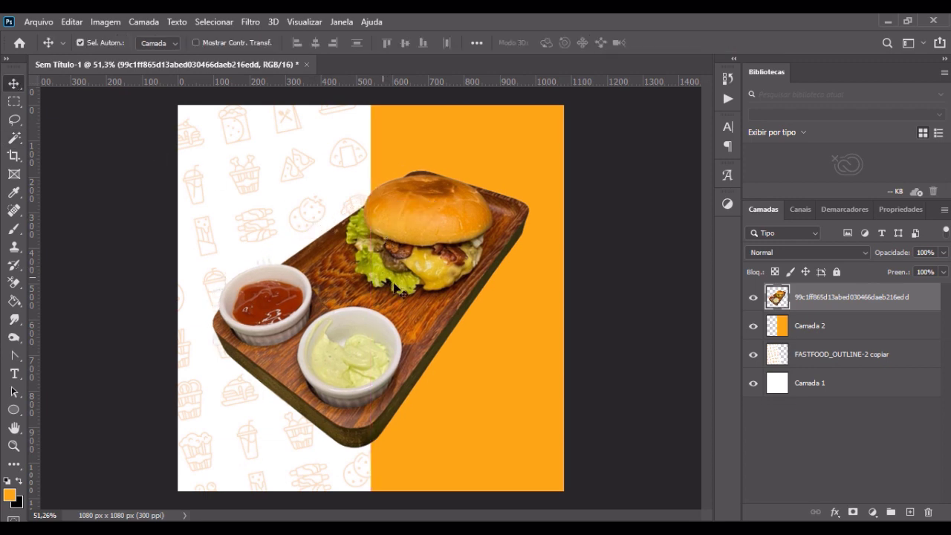
key("ctrl+t")
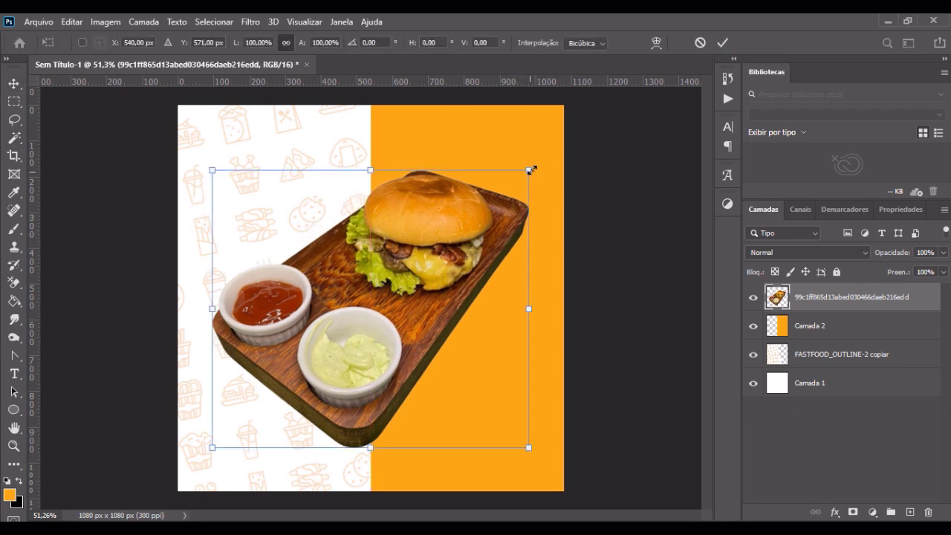
left_click_drag(530, 170, 541, 159)
left_click_drag(212, 447, 202, 460)
key("Return")
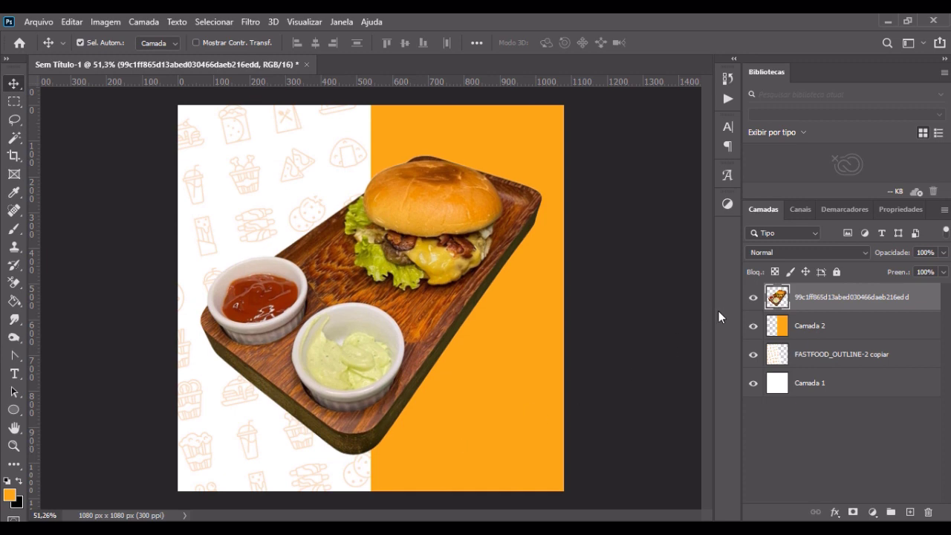
Step: Apply a Levels adjustment to the burger layer with RGB input levels of 26, 1,14 and 242
key("ctrl+l")
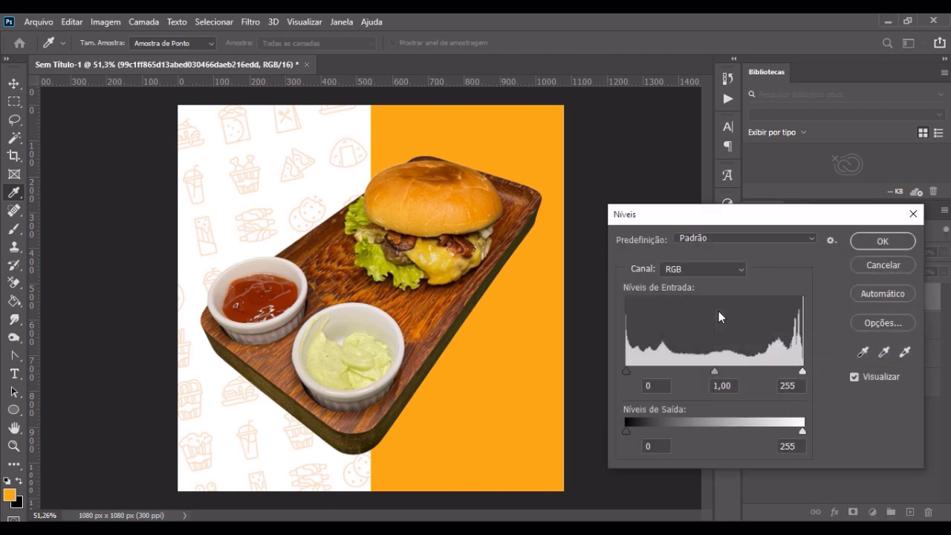
left_click(882, 264)
key("ctrl+l")
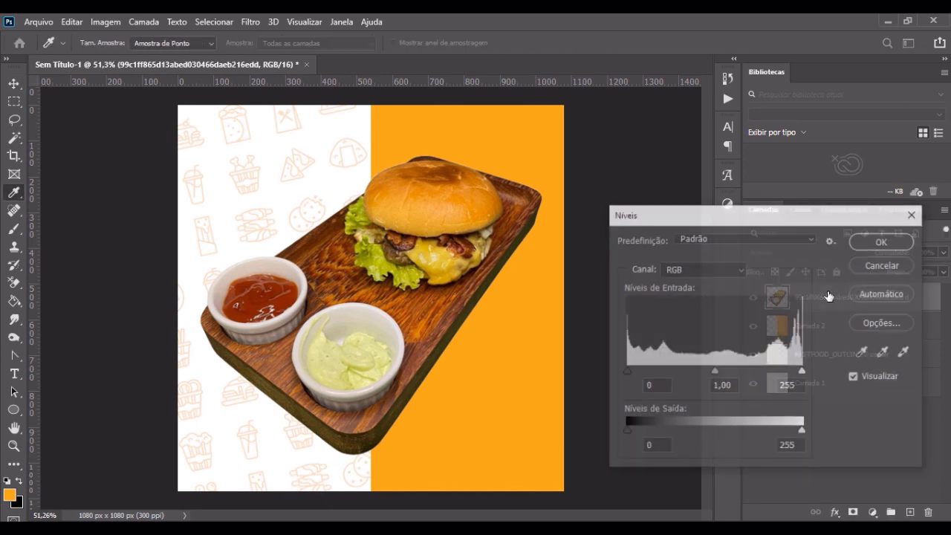
left_click_drag(624, 368, 644, 367)
left_click_drag(723, 374, 718, 372)
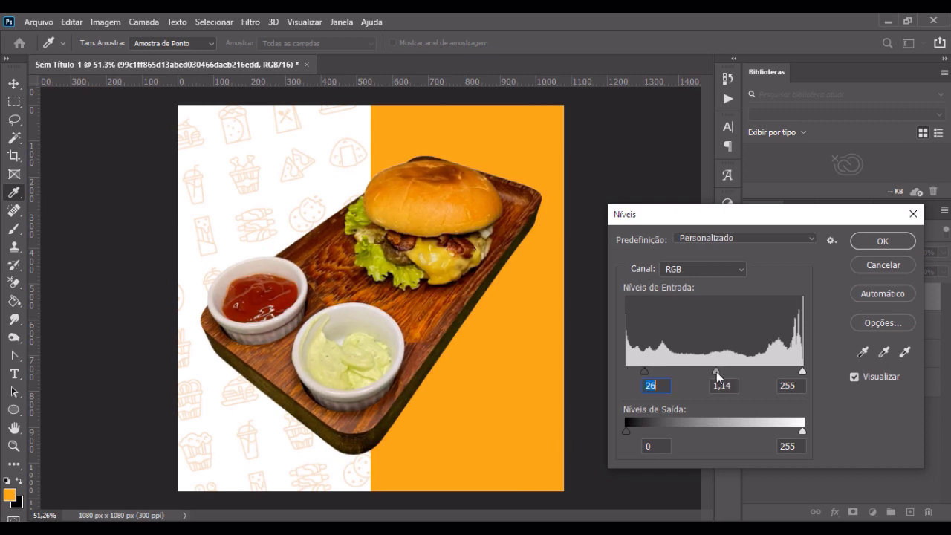
left_click_drag(795, 373, 793, 373)
left_click_drag(644, 369, 656, 375)
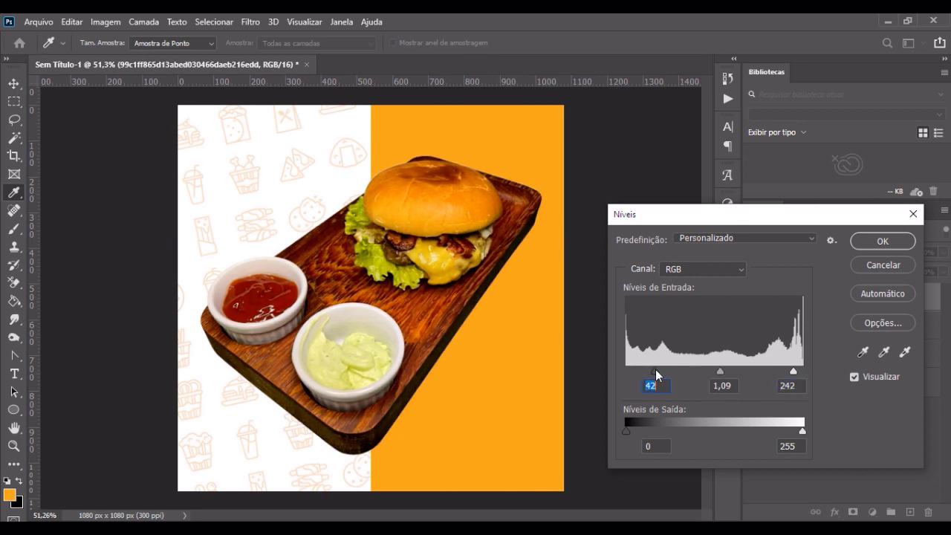
left_click_drag(722, 374, 711, 375)
left_click(720, 372)
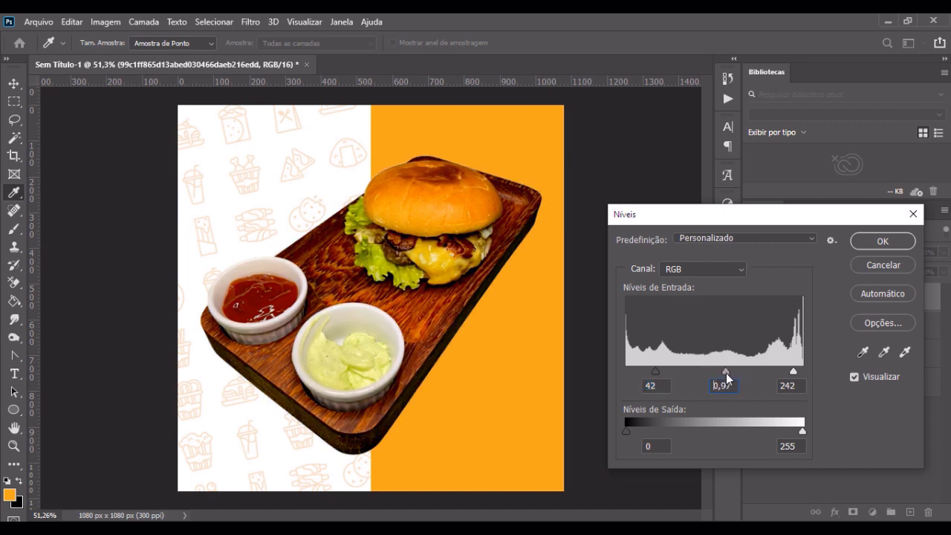
left_click(726, 372)
left_click_drag(654, 371, 644, 375)
left_click_drag(713, 372, 711, 371)
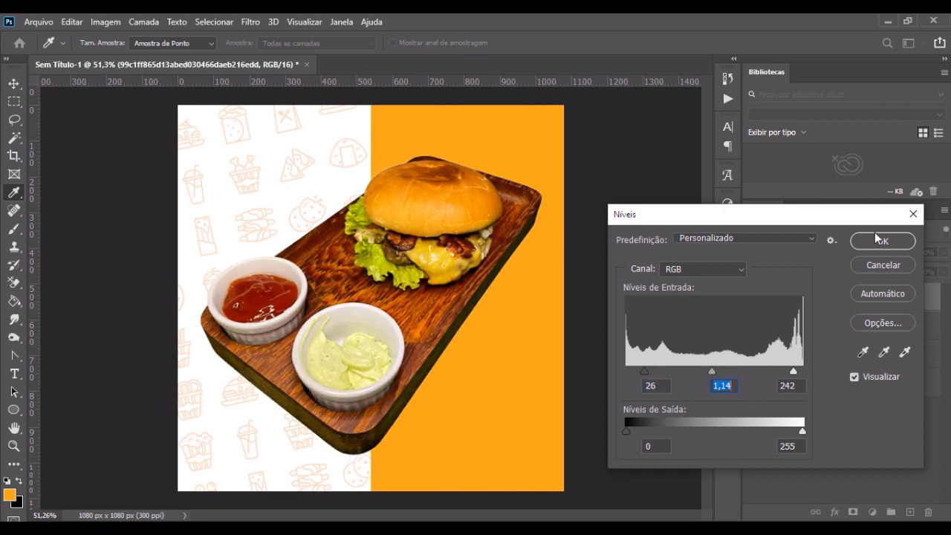
left_click(884, 240)
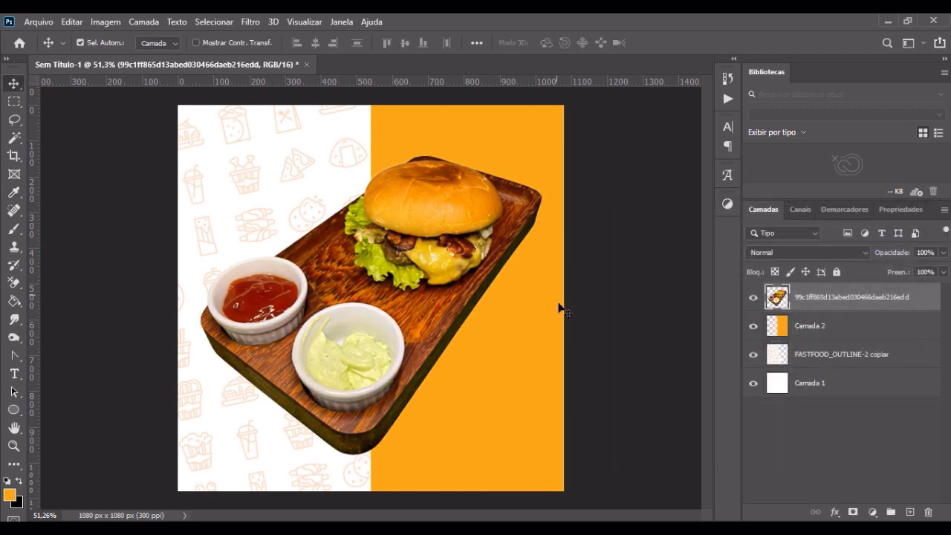
Step: Refill the orange area on Camada 2 with the lighter orange #fead2d and clear the selection
scroll(556, 317, "down", 1)
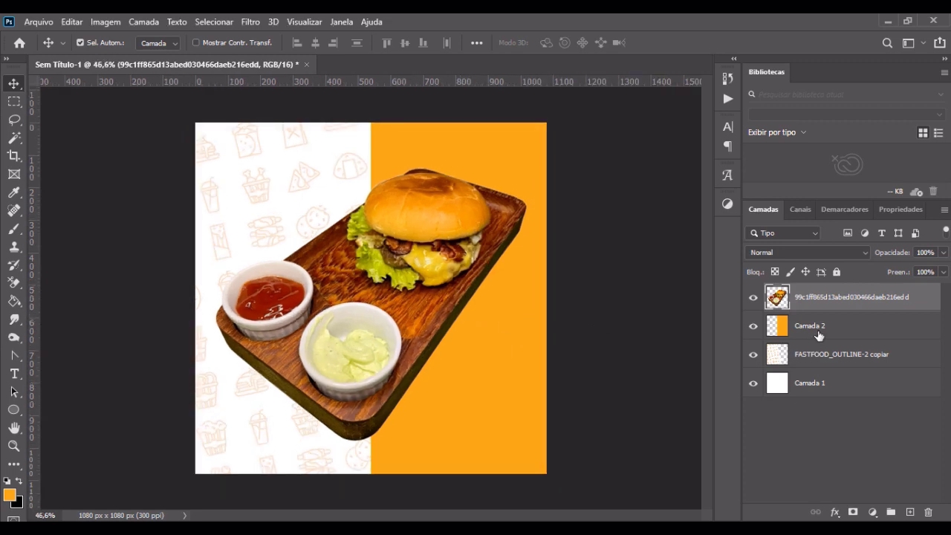
left_click(817, 333)
left_click(780, 331, "ctrl")
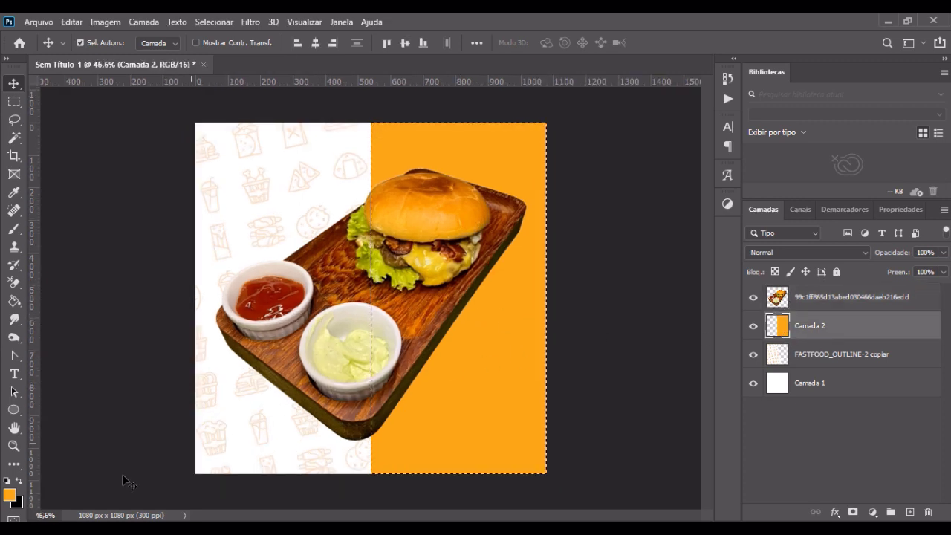
left_click(9, 494)
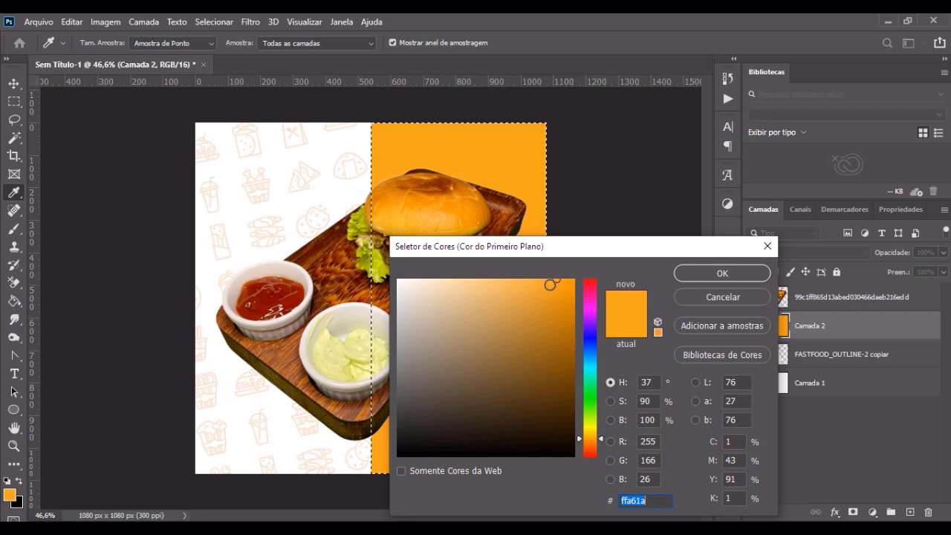
left_click_drag(550, 285, 543, 280)
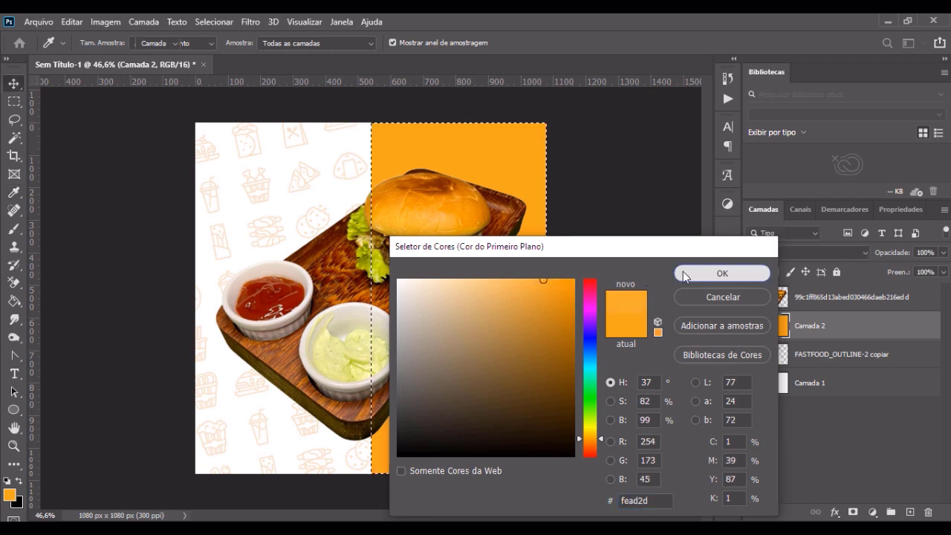
left_click(684, 274)
key("g")
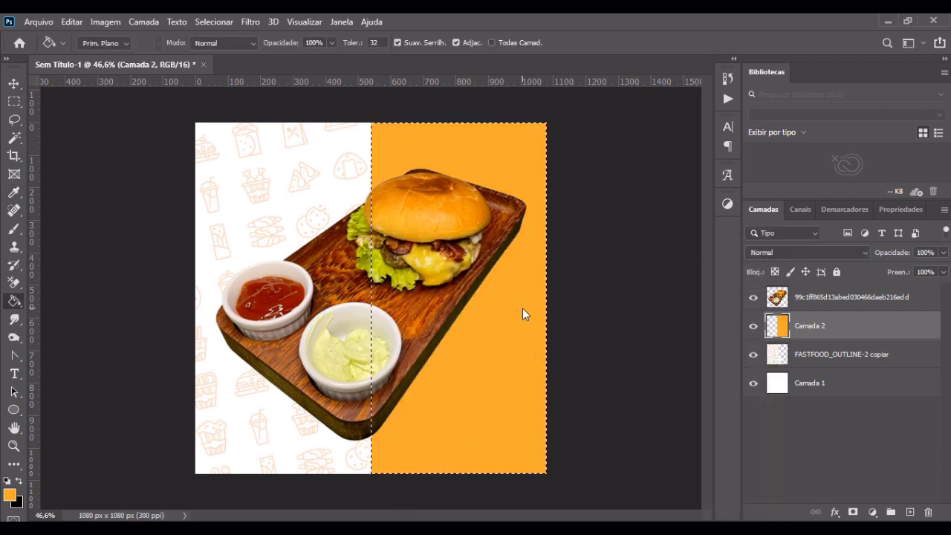
key("ctrl+d")
left_click(14, 83)
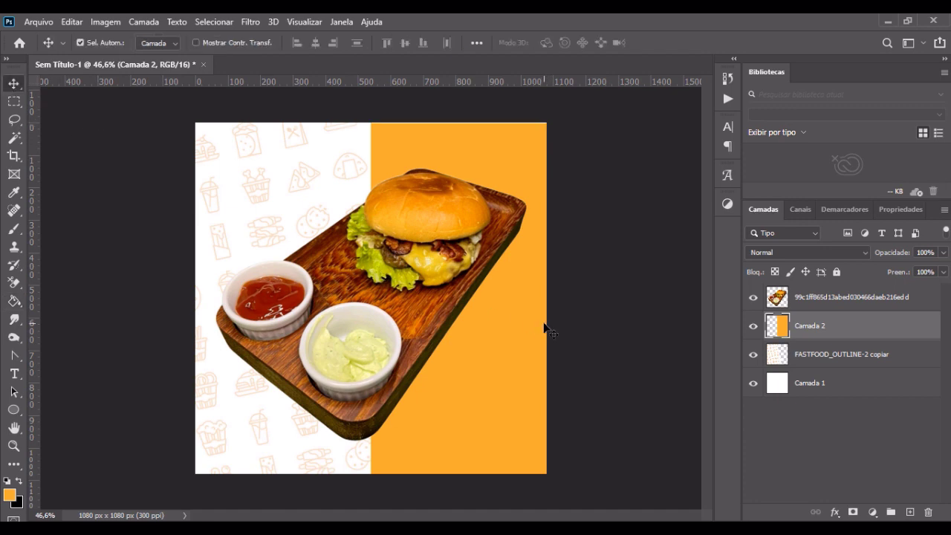
left_click(631, 332)
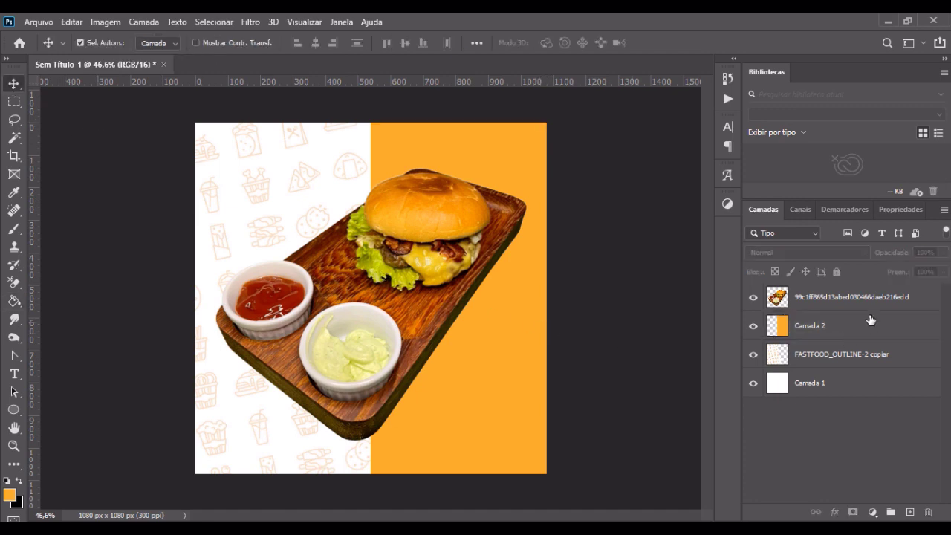
Step: Nudge the burger board layer slightly upward on the canvas
left_click(844, 299)
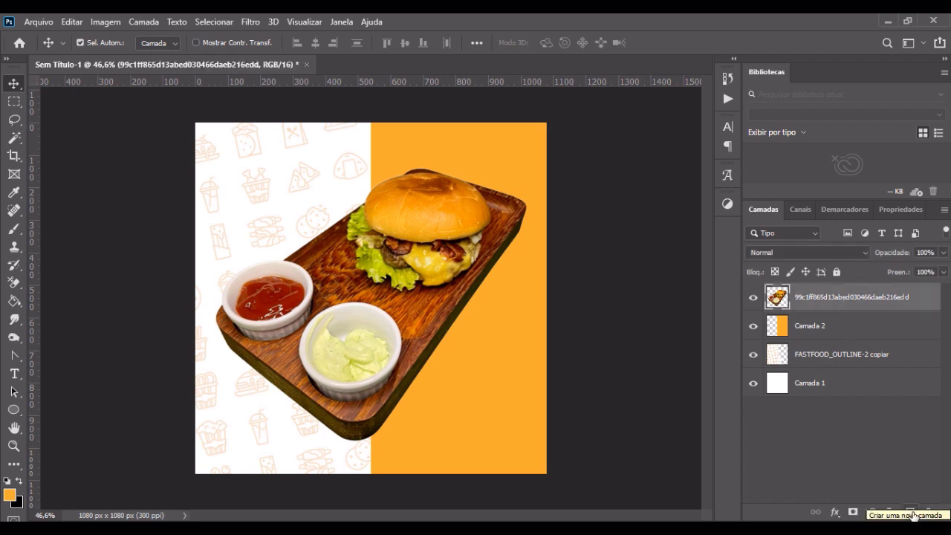
key("Up")
key("Up")
key("Up")
key("Up")
key("Up")
key("Up")
key("Up")
key("Up")
key("Up")
key("Up")
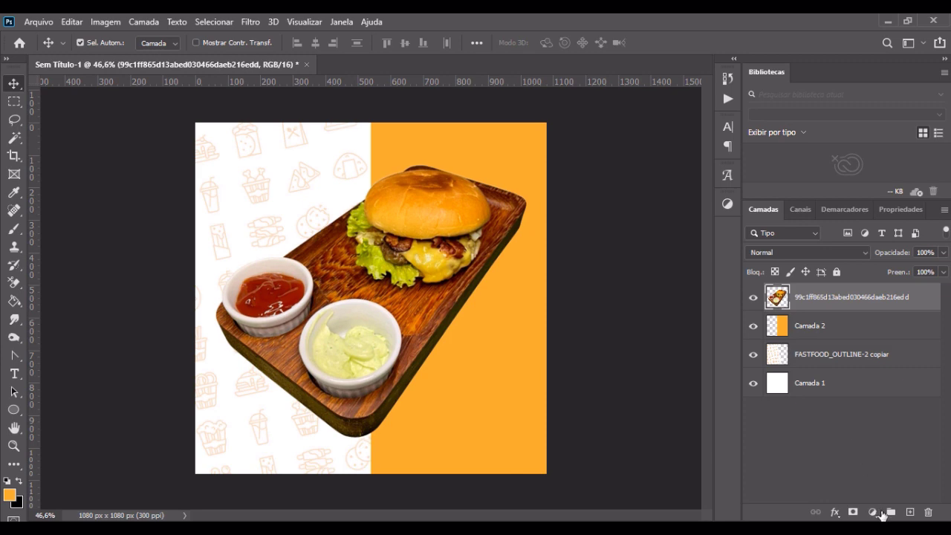
Step: Add the text "oferta" in Brush Womens Regular, 60 pt, on a new layer and place it at the top of the white half
left_click(910, 512)
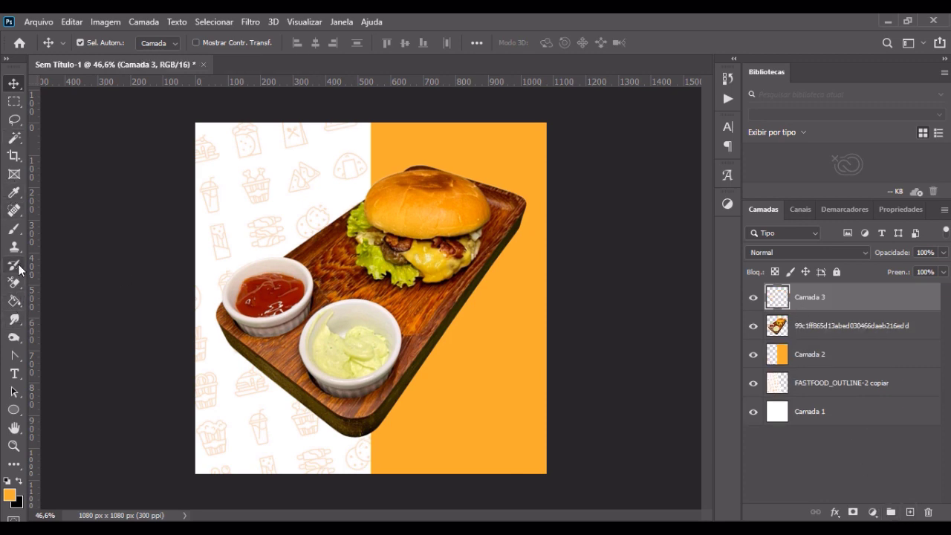
left_click(14, 374)
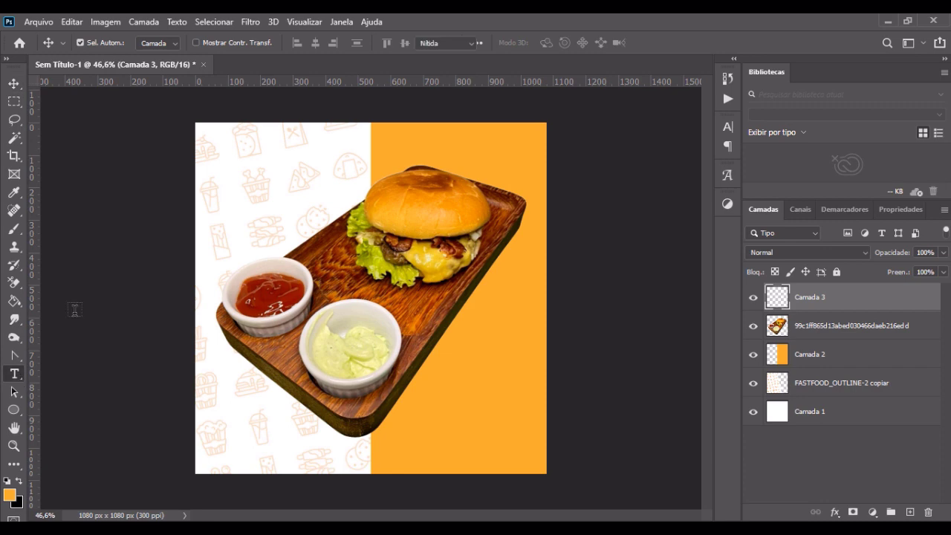
left_click(248, 158)
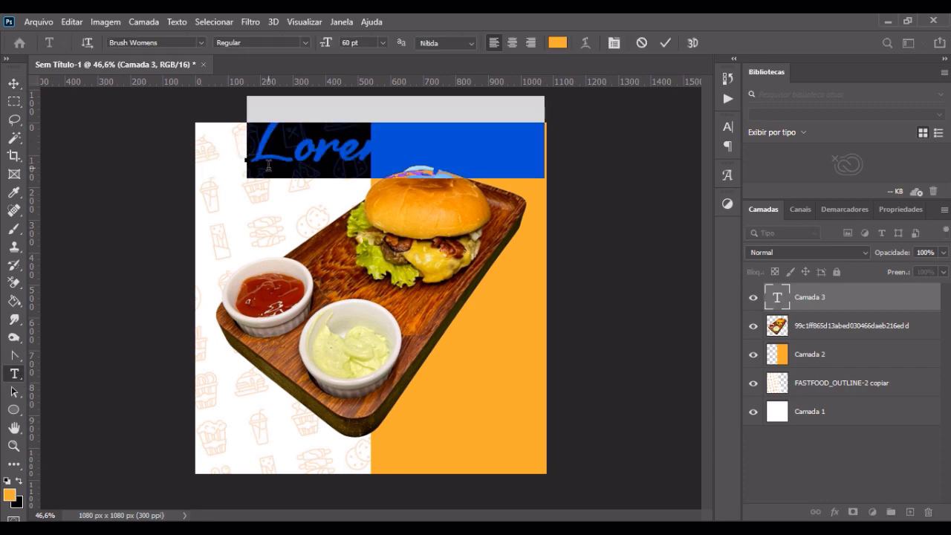
type("oferta")
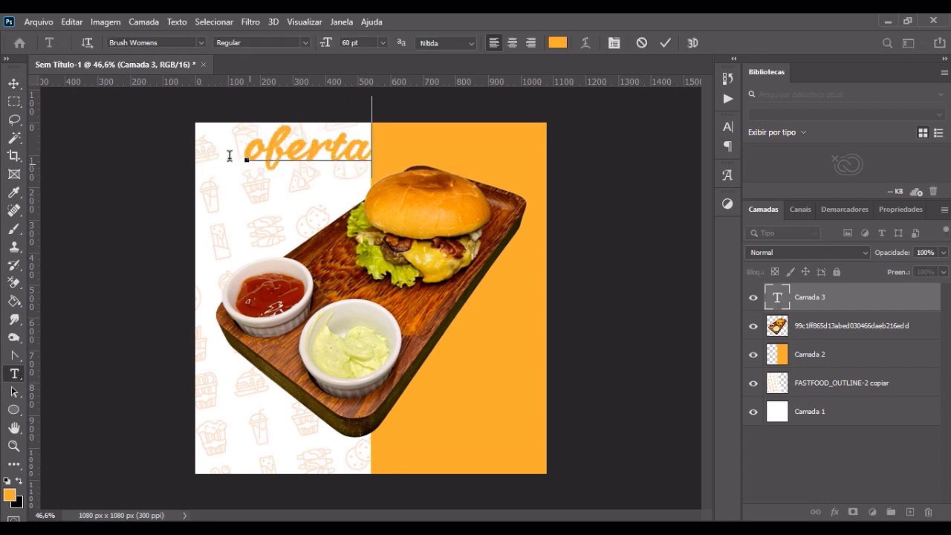
left_click(14, 84)
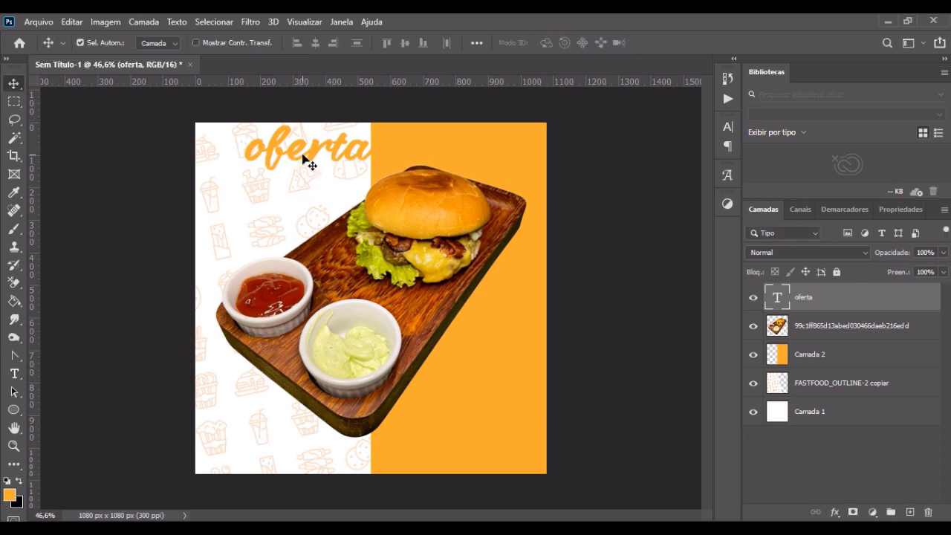
left_click_drag(302, 158, 282, 171)
Step: Recolor the "oferta" text dark red #830e00, sampled from the ketchup in the photo
double_click(281, 171)
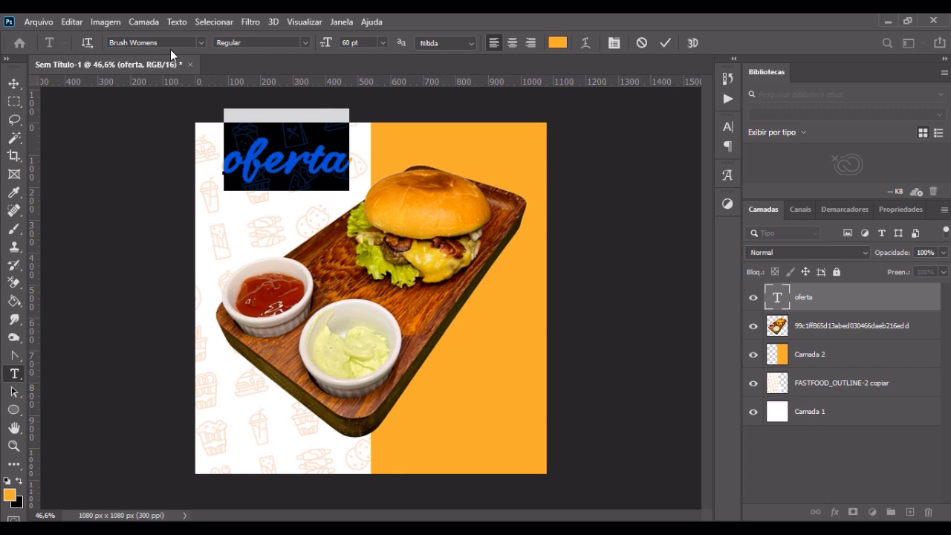
left_click(556, 43)
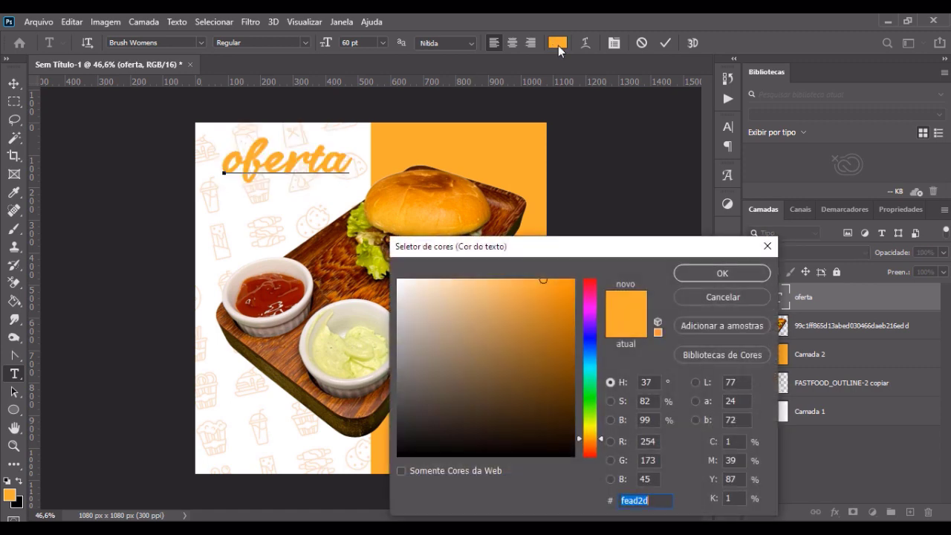
left_click(272, 291)
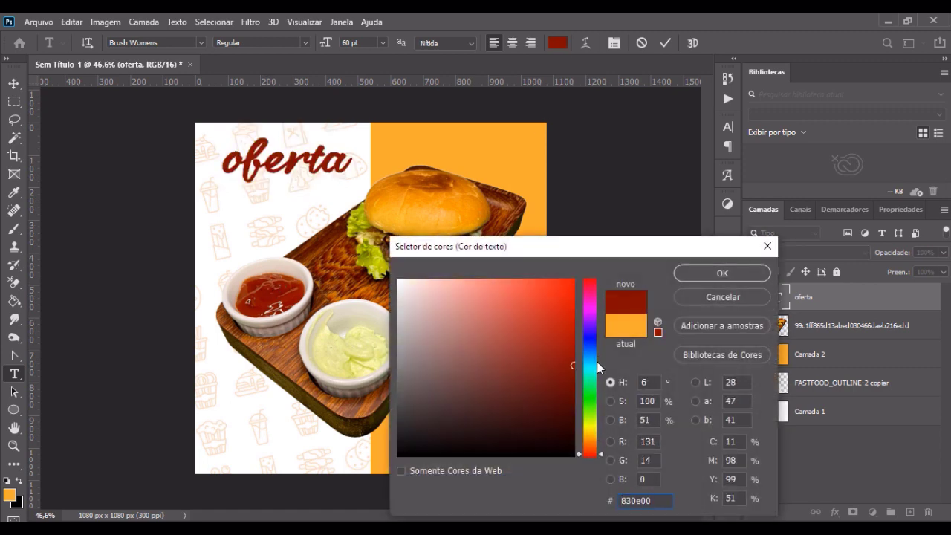
left_click(695, 273)
left_click(13, 83)
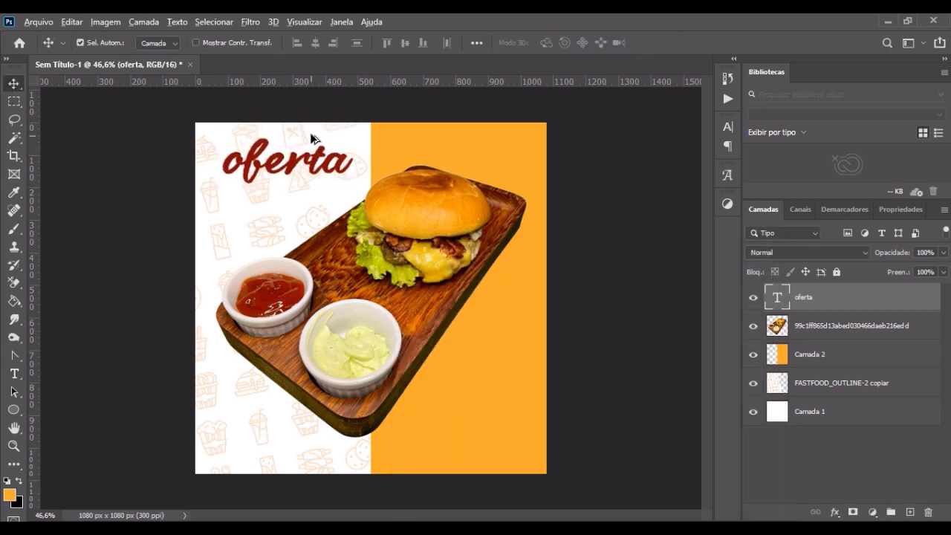
Step: Scale the "oferta" text down to about 75% and place it near the upper-left corner of the white half
scroll(312, 143, "up", 2)
key("ctrl+t")
left_click_drag(357, 175, 314, 171)
left_click_drag(274, 147, 266, 144)
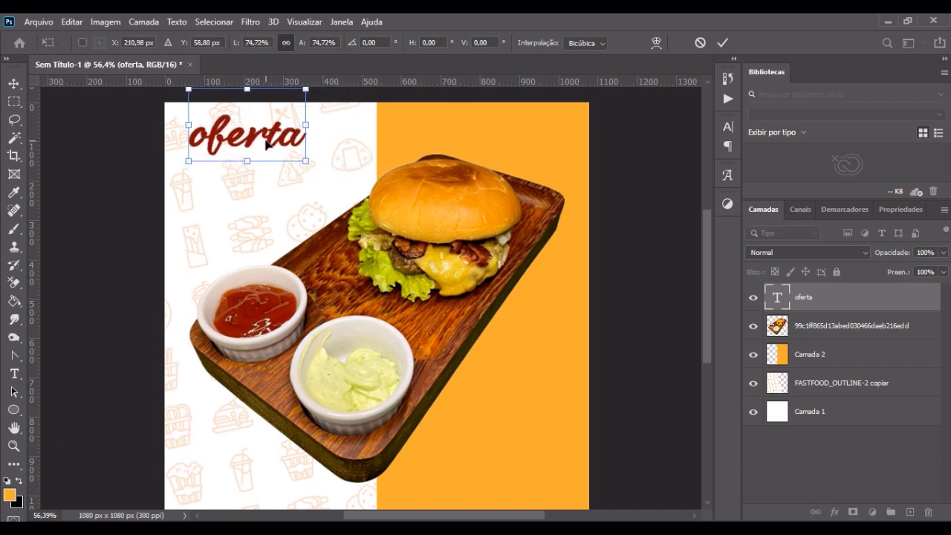
key("Return")
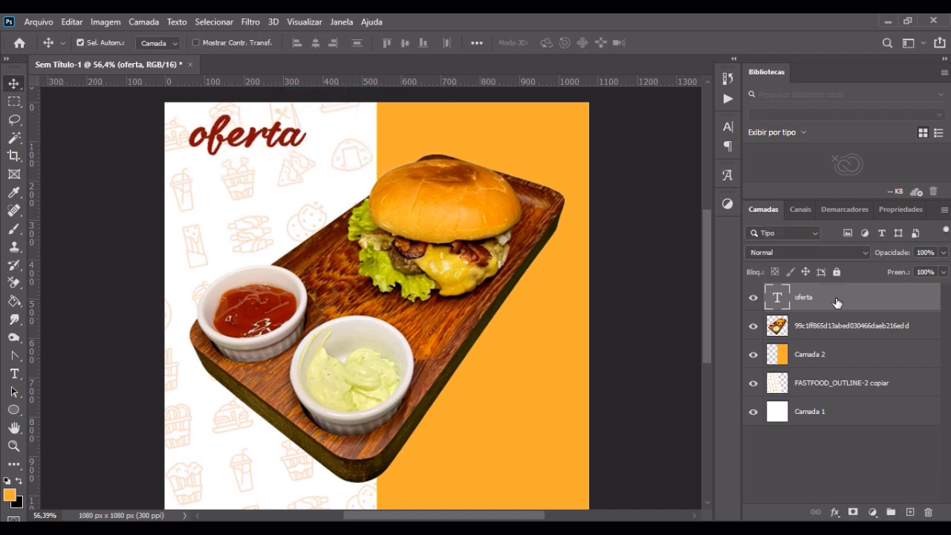
Step: Duplicate the "oferta" text layer, place the copy below the original and change its text to "limitado"
key("ctrl+j")
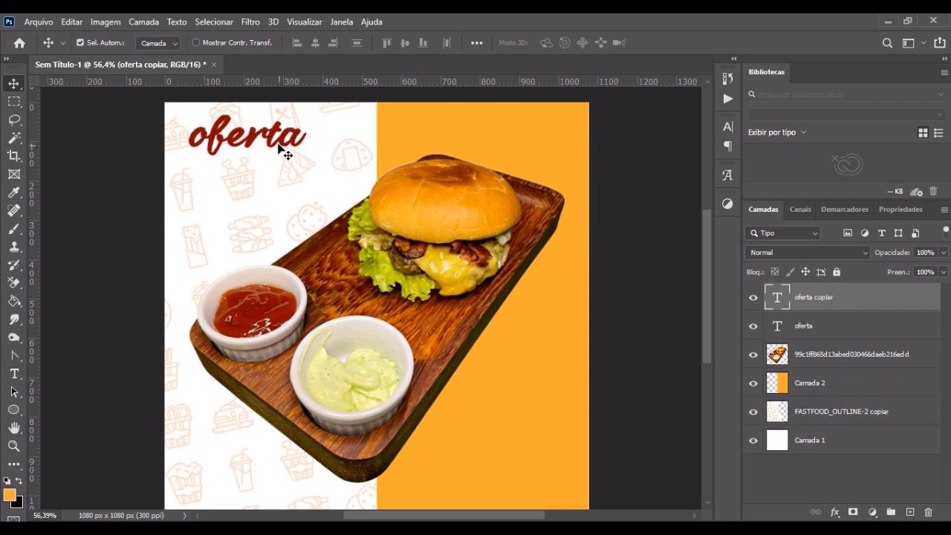
left_click_drag(287, 153, 273, 214)
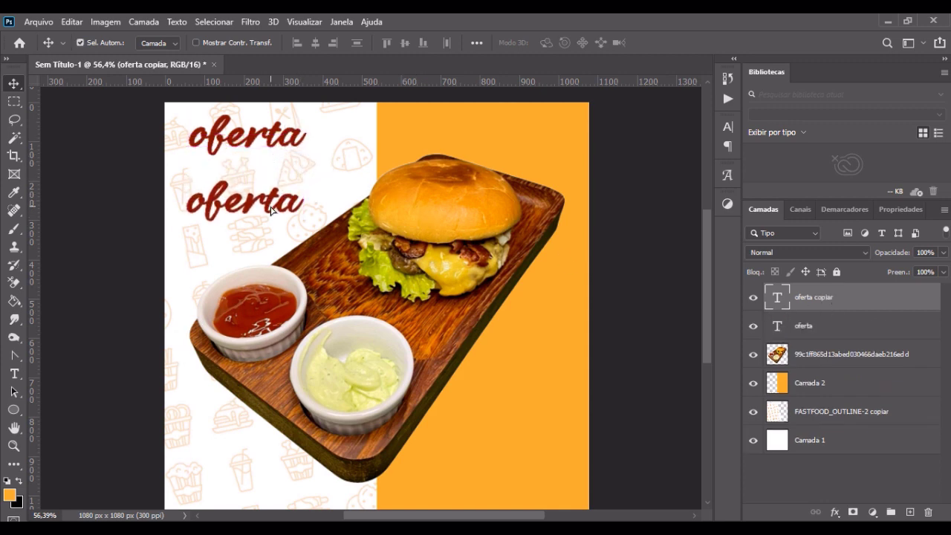
double_click(268, 211)
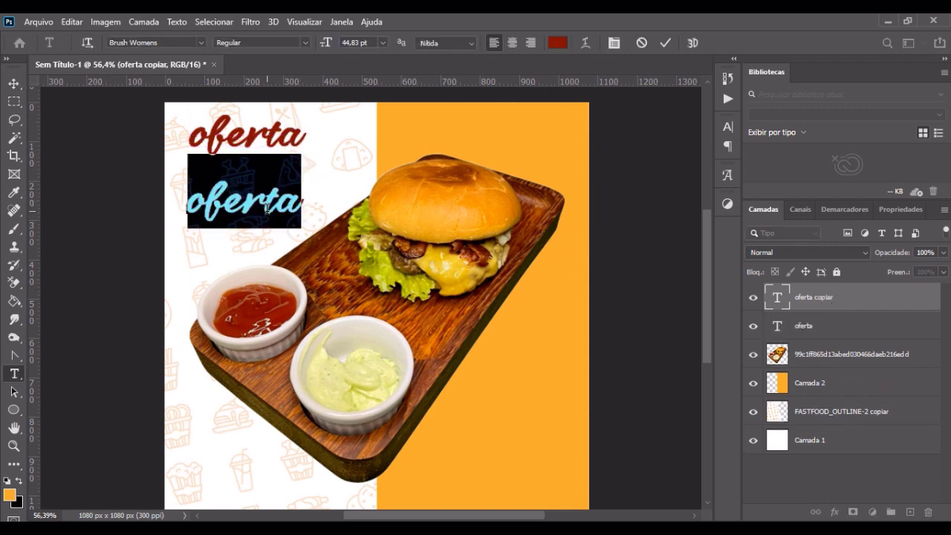
key("BackSpace")
type("limitado")
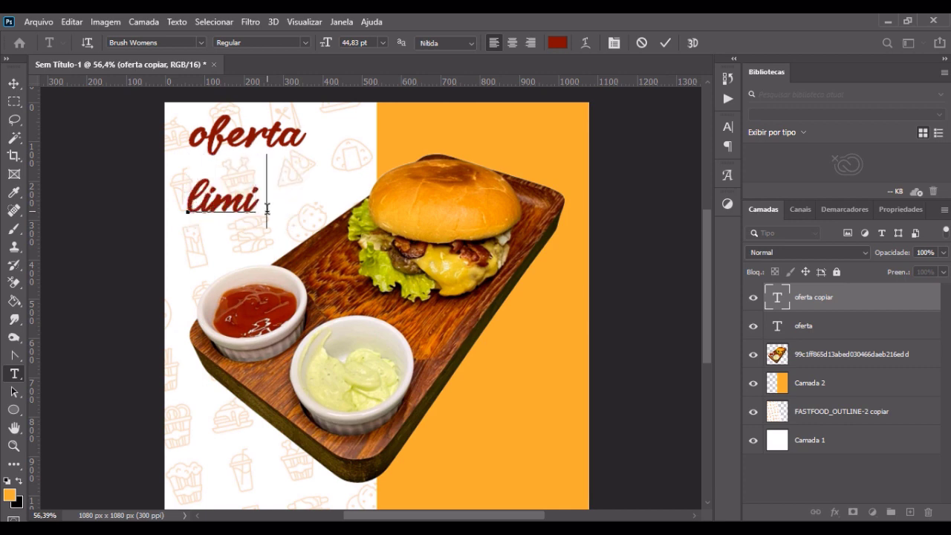
left_click(12, 86)
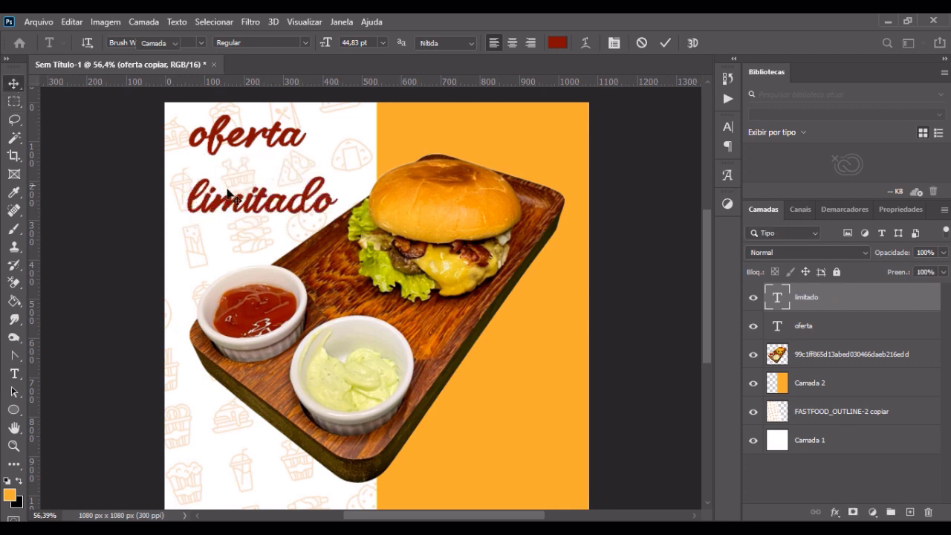
Step: Duplicate the "oferta" text layer, move the copy beside the original above the burger and change its text to "por tempo"
left_click(808, 332)
key("ctrl+j")
left_click_drag(283, 153, 476, 155)
key("t")
double_click(435, 145)
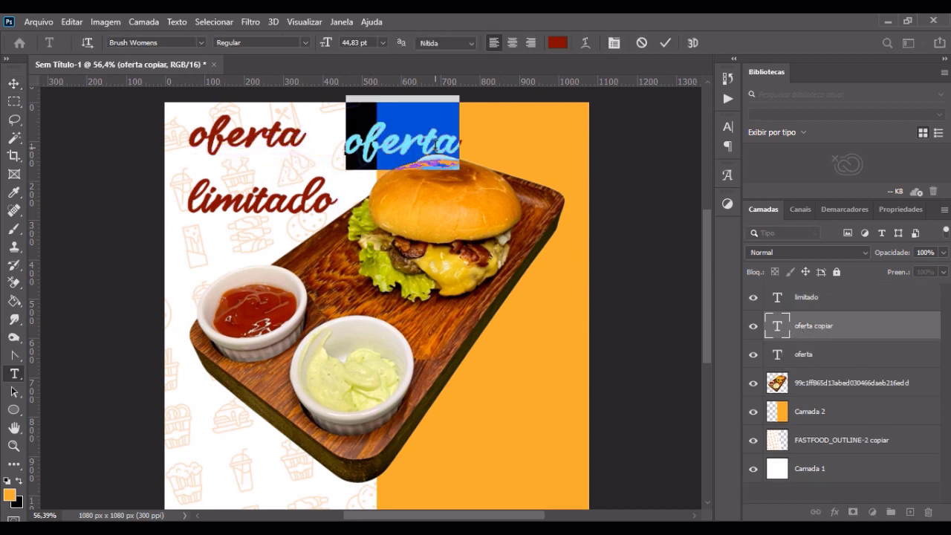
type("por tempo")
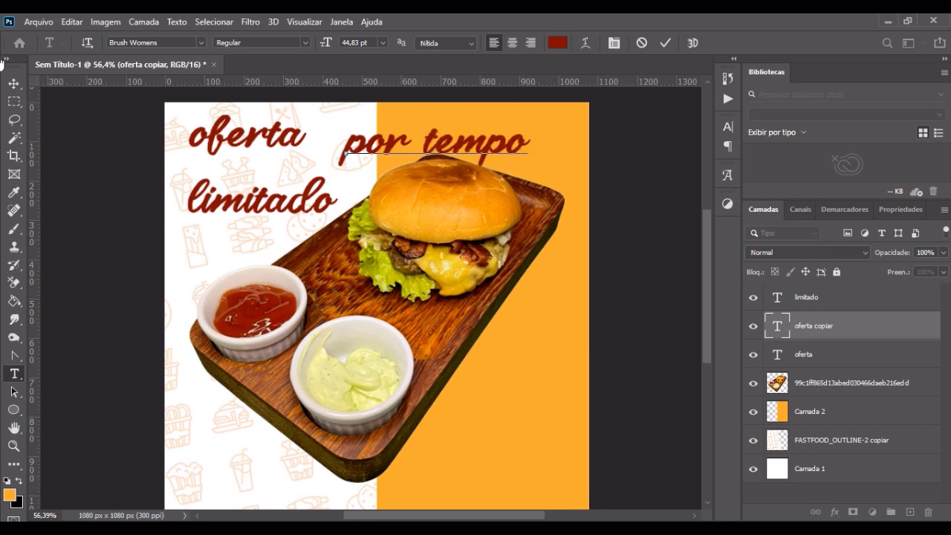
left_click(14, 83)
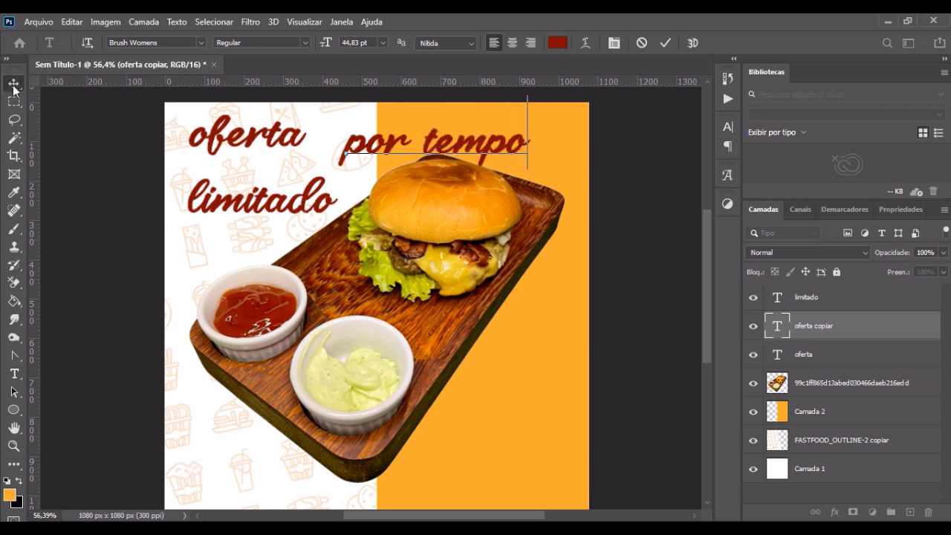
Step: Change the font of the "por tempo" text to Brontoburger Regular and dismiss the glyphs display
double_click(439, 145)
left_click(200, 43)
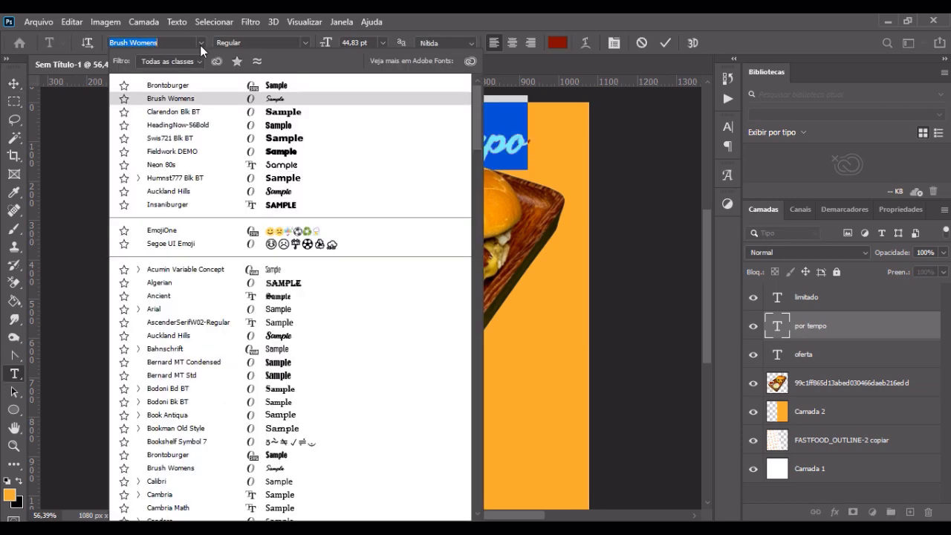
left_click(190, 82)
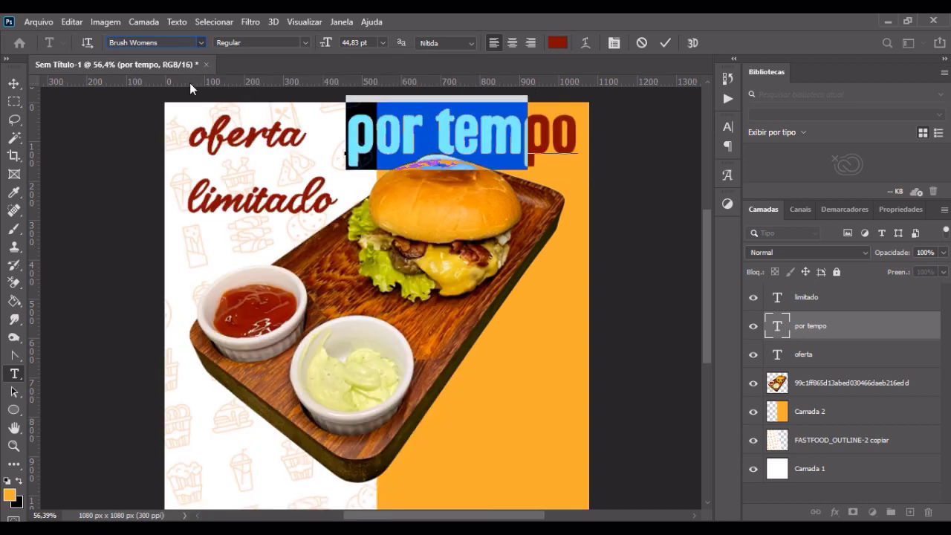
left_click(15, 84)
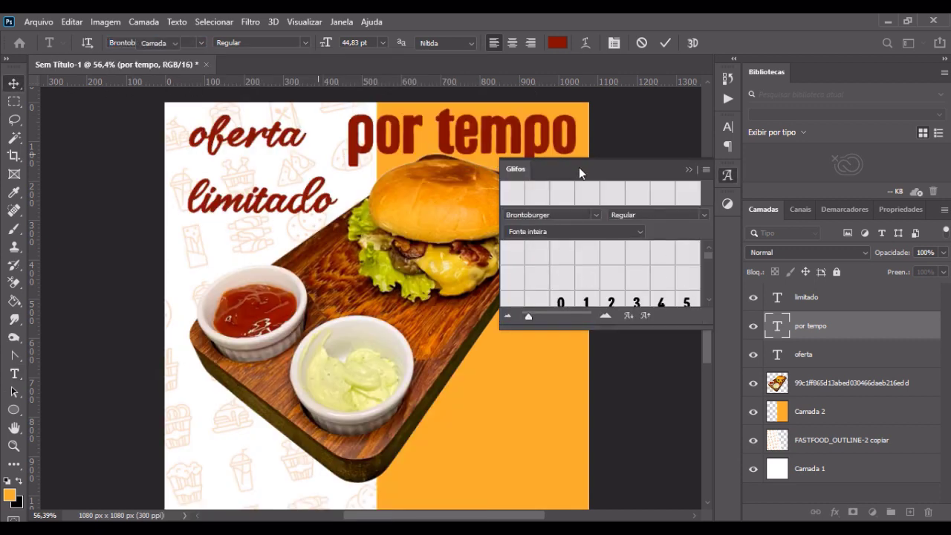
left_click(689, 170)
Step: Scale the "por tempo" text down to about 68% and fit it between "oferta" and "limitado"
key("ctrl+t")
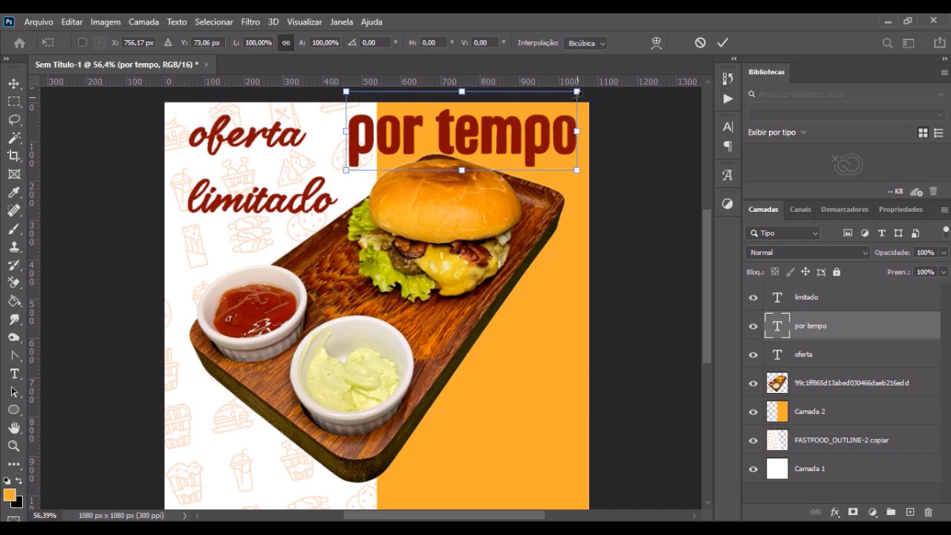
left_click_drag(577, 92, 317, 193)
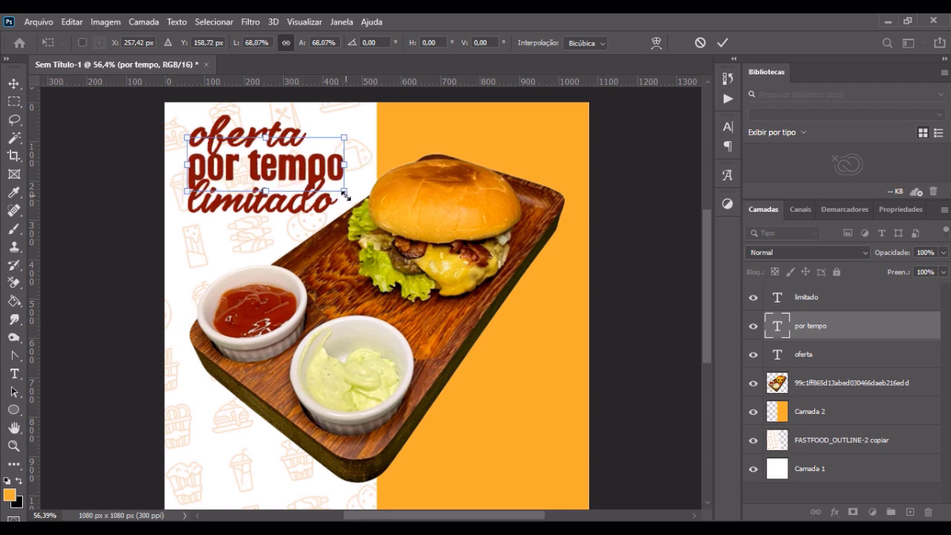
key("Return")
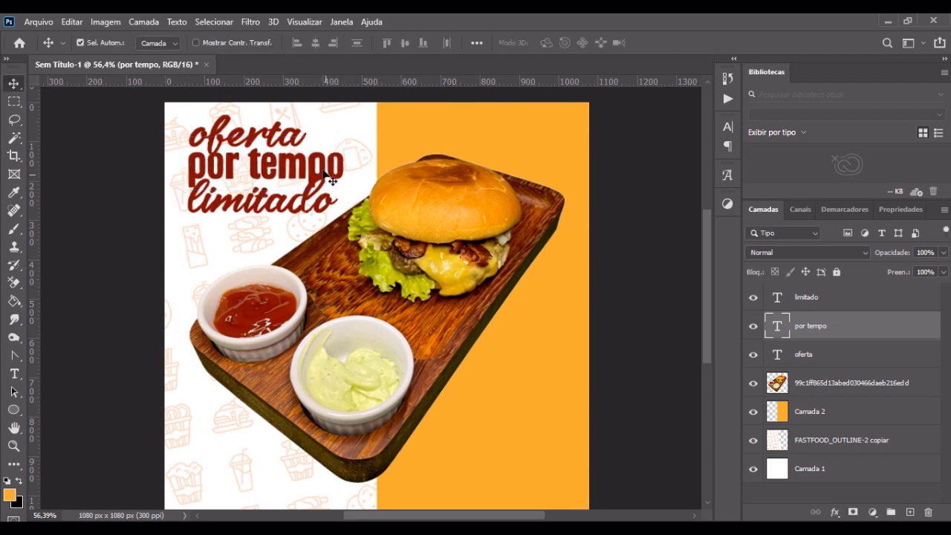
Step: Recolor the "por tempo" text a darker orange, #dc9306, based on the background orange, and deselect the layer
double_click(327, 167)
left_click(558, 43)
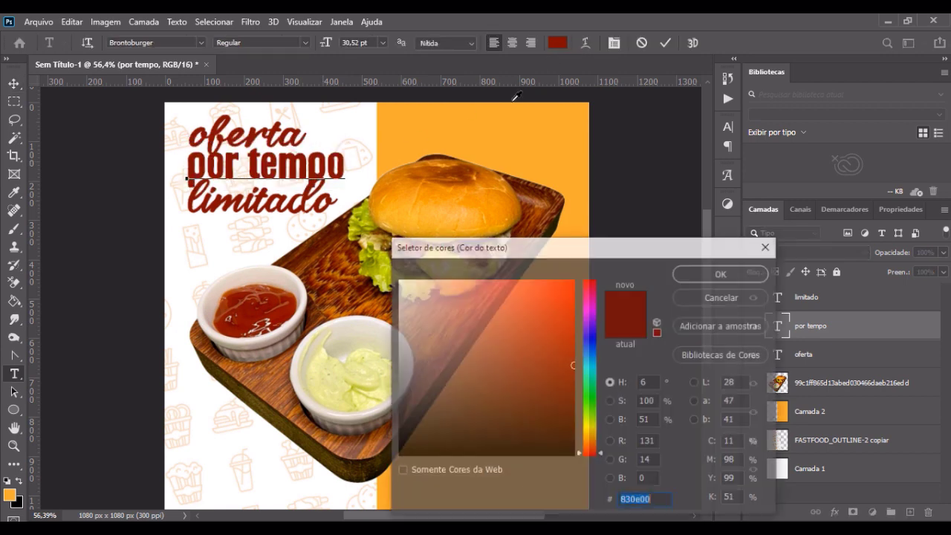
left_click(493, 117)
mouse_move(572, 327)
left_mouse_down()
mouse_move(572, 342)
mouse_move(571, 313)
left_mouse_up()
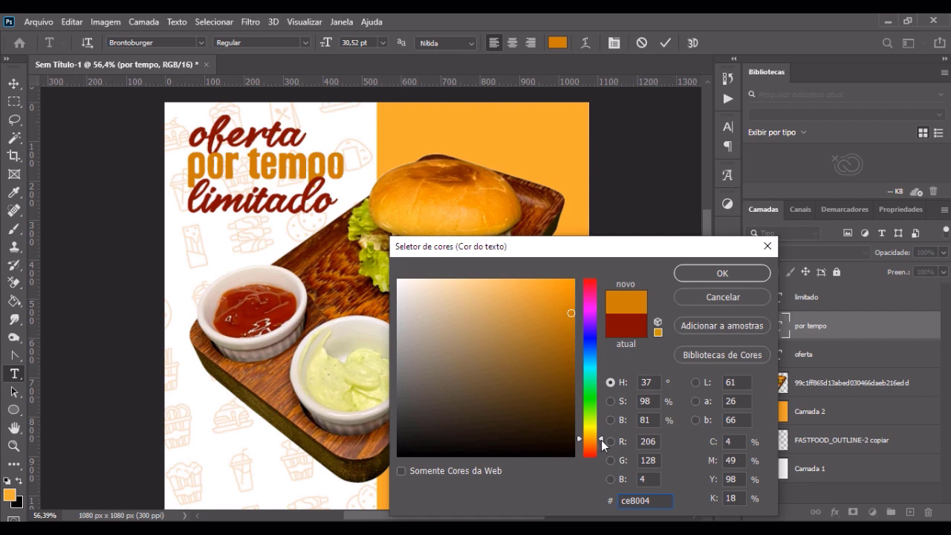
left_click_drag(601, 438, 606, 441)
left_click_drag(570, 316, 570, 303)
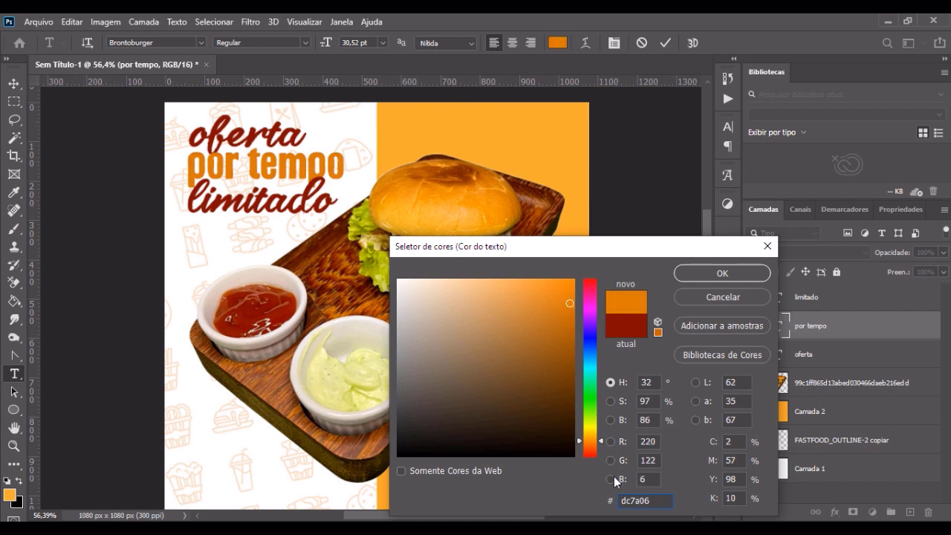
left_click_drag(602, 439, 602, 437)
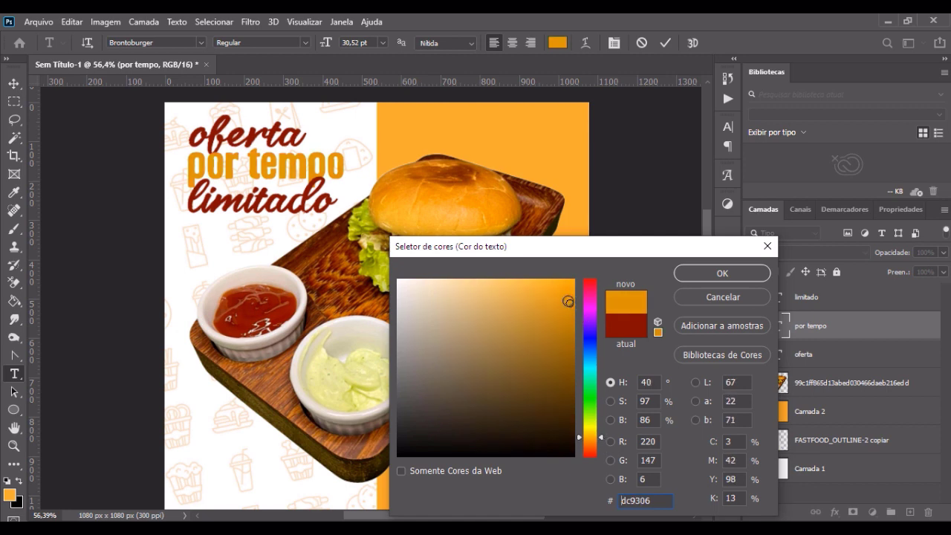
left_click(723, 273)
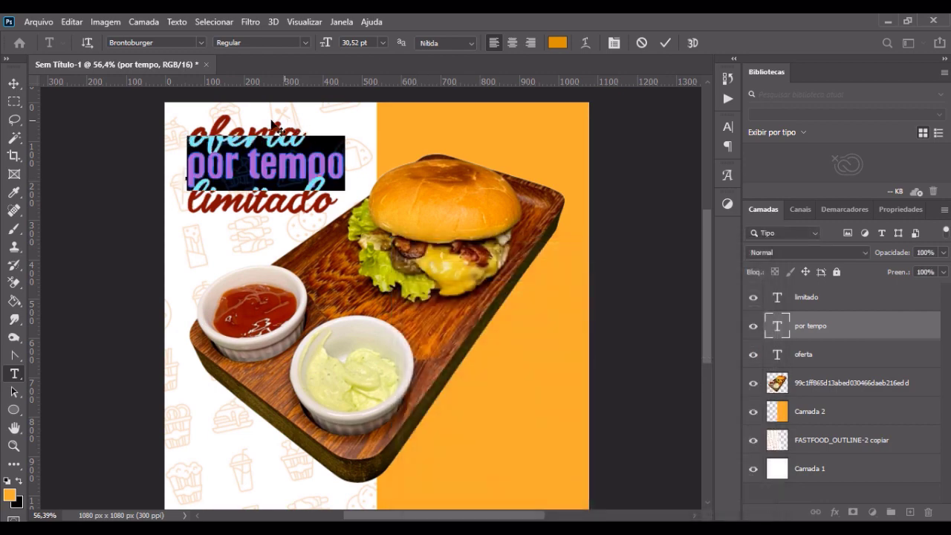
left_click(15, 83)
left_click(92, 139)
Step: Nudge "por tempo" slightly upward and scale the "oferta" text down to about 88%
scroll(250, 112, "up", 6)
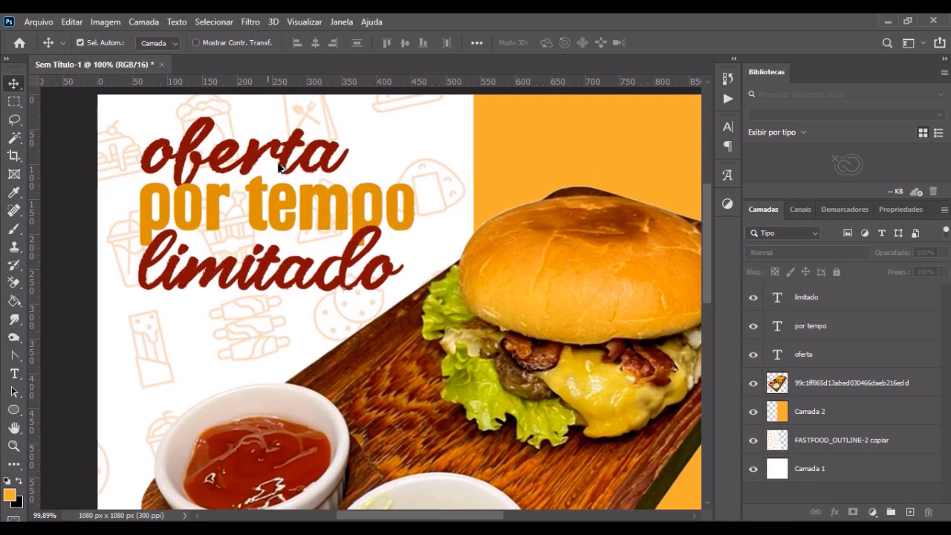
left_click(289, 201)
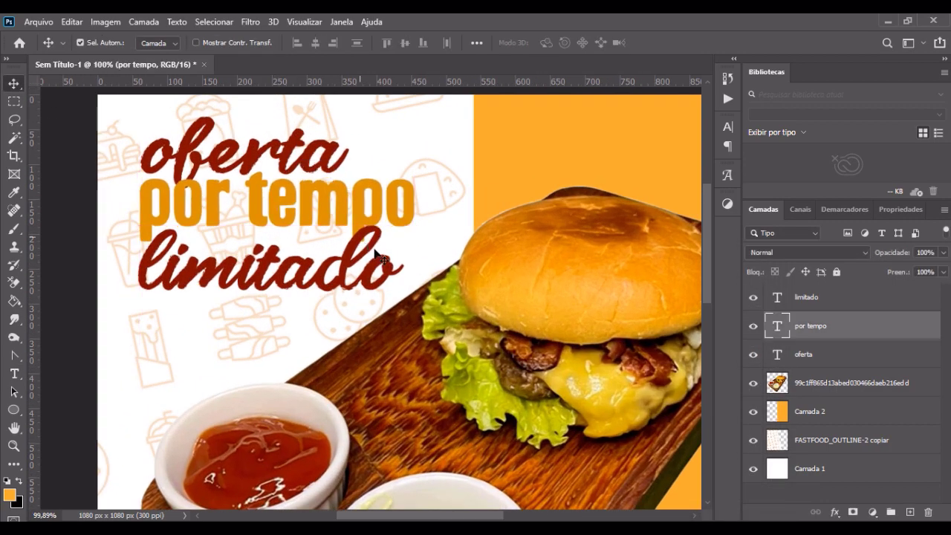
left_click(260, 166)
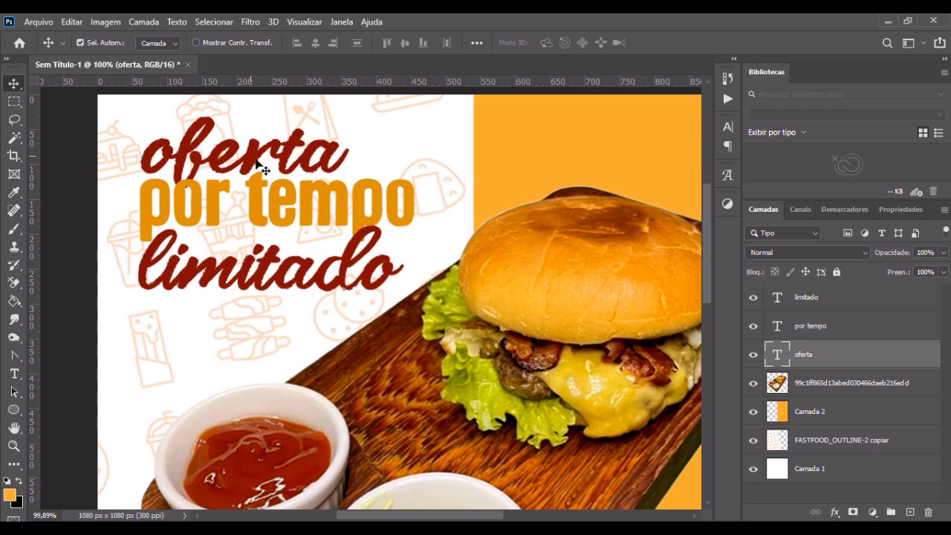
key("ctrl+t")
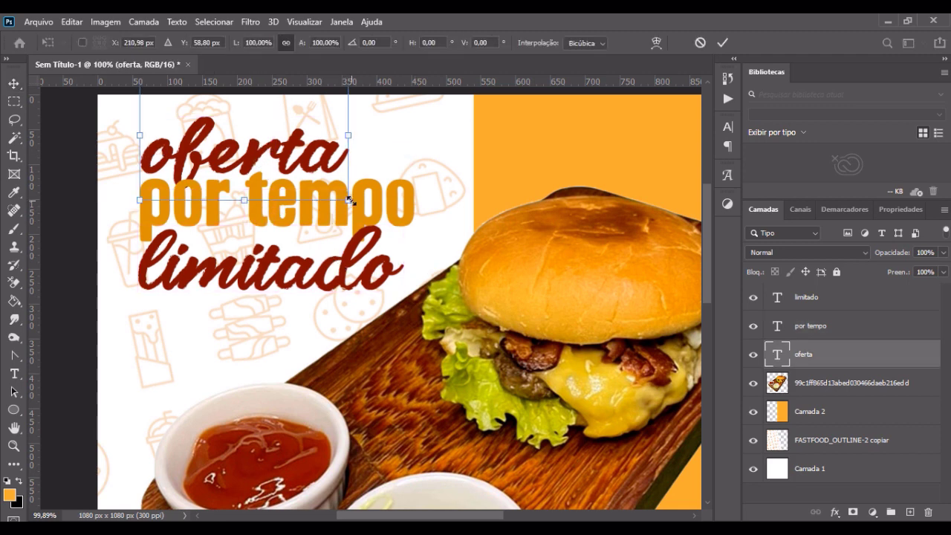
left_click_drag(350, 200, 323, 188)
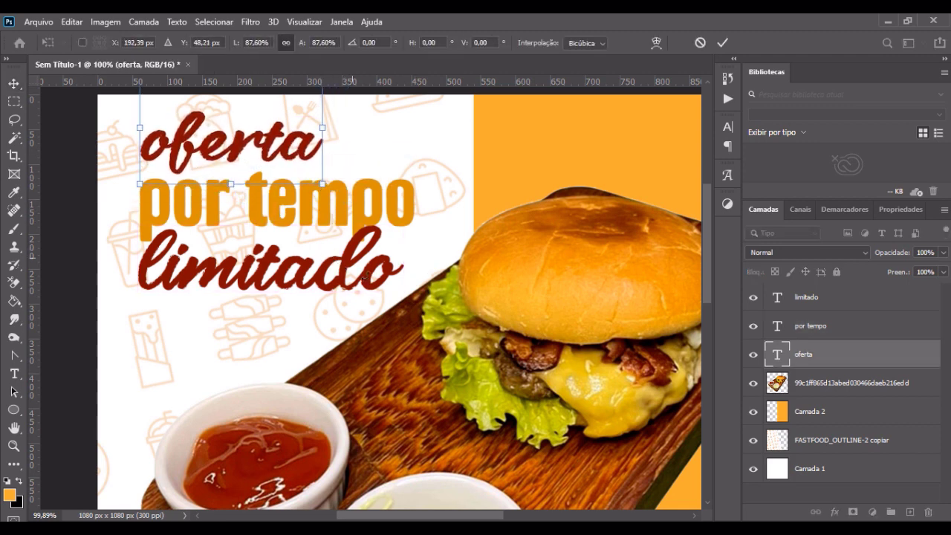
key("Return")
Step: Scale the "limitado" text to about 99% and fit it just under "por tempo"
left_click(355, 260)
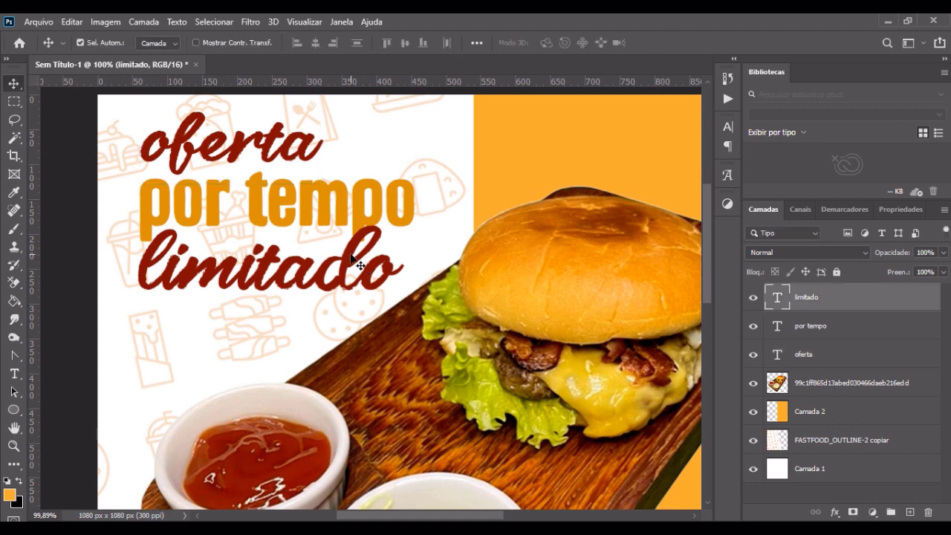
key("ctrl+t")
mouse_move(403, 202)
left_mouse_down()
mouse_move(370, 211)
mouse_move(401, 189)
left_mouse_up()
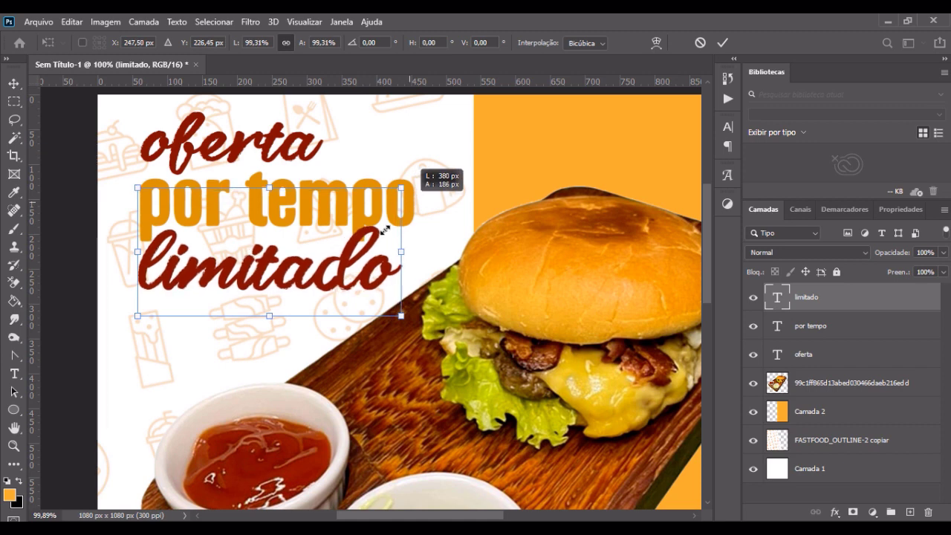
mouse_move(367, 257)
left_mouse_down()
mouse_move(383, 252)
mouse_move(366, 257)
left_mouse_up()
key("Return")
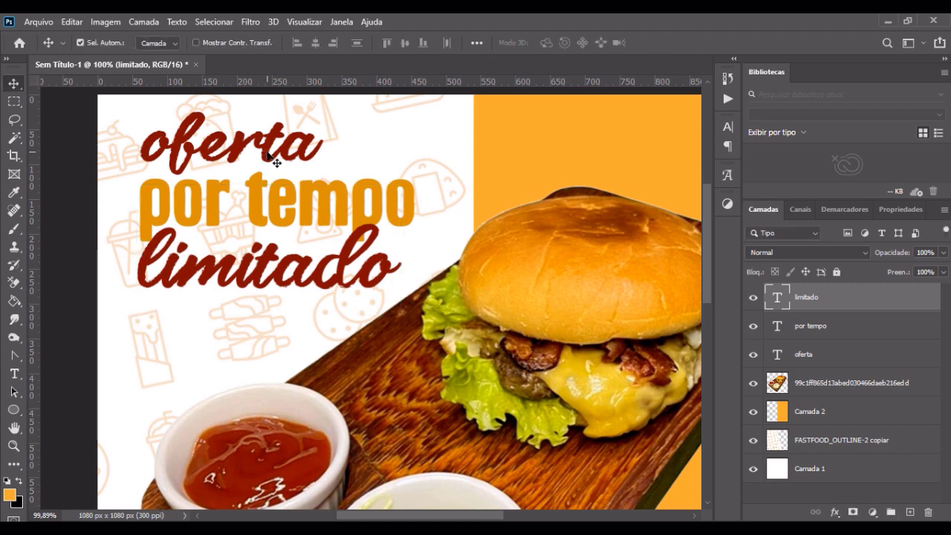
Step: Shift the "oferta" text slightly downward so it sits closer to "por tempo"
left_click_drag(268, 152, 271, 159)
key("Down")
key("Down")
key("Down")
key("Down")
key("Down")
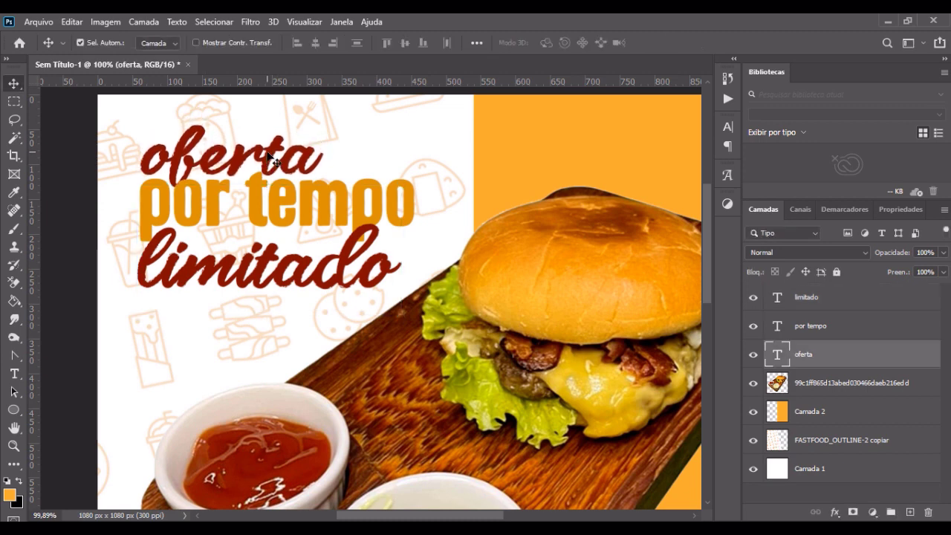
key("Up")
key("Up")
key("Up")
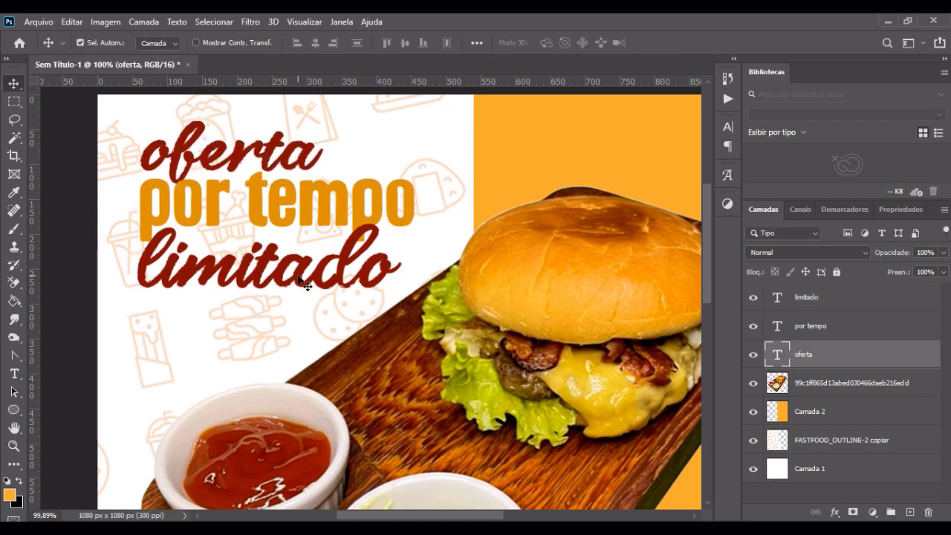
Step: Move the "limitado" text up so it sits closer beneath "por tempo", slightly overlapping its lower edge
left_click(298, 280)
key("shift+Up")
key("shift+Up")
key("shift+Up")
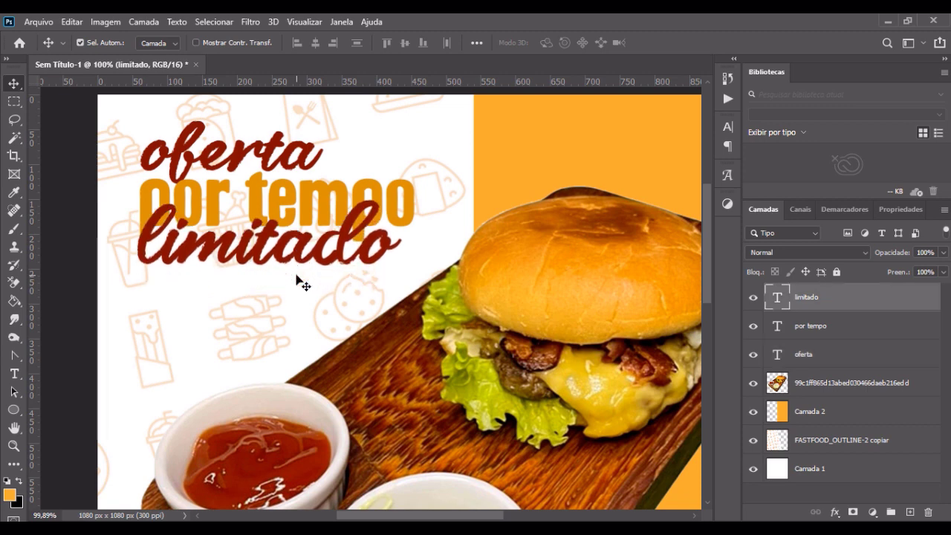
key("shift+Down")
key("shift+Down")
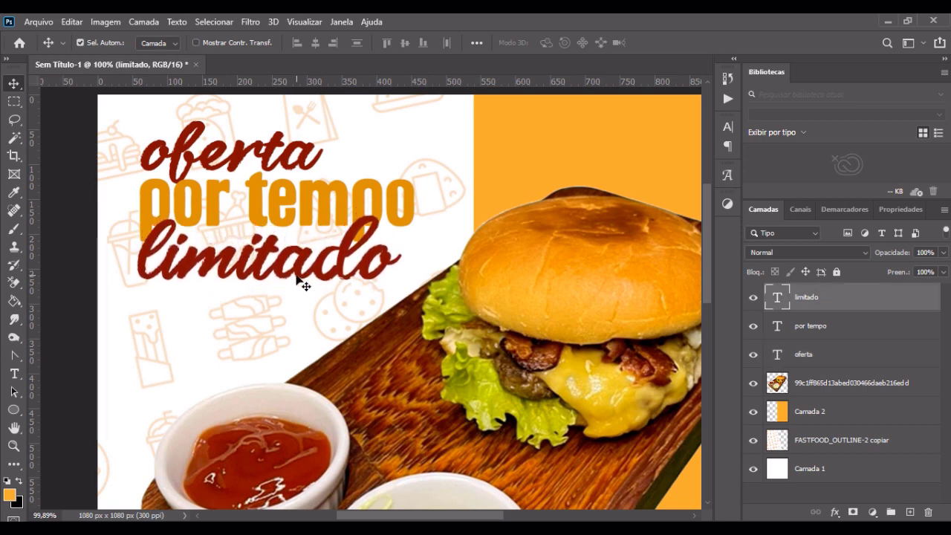
key("Down")
key("Down")
key("Down")
key("Down")
key("Down")
scroll(297, 281, "down", 2)
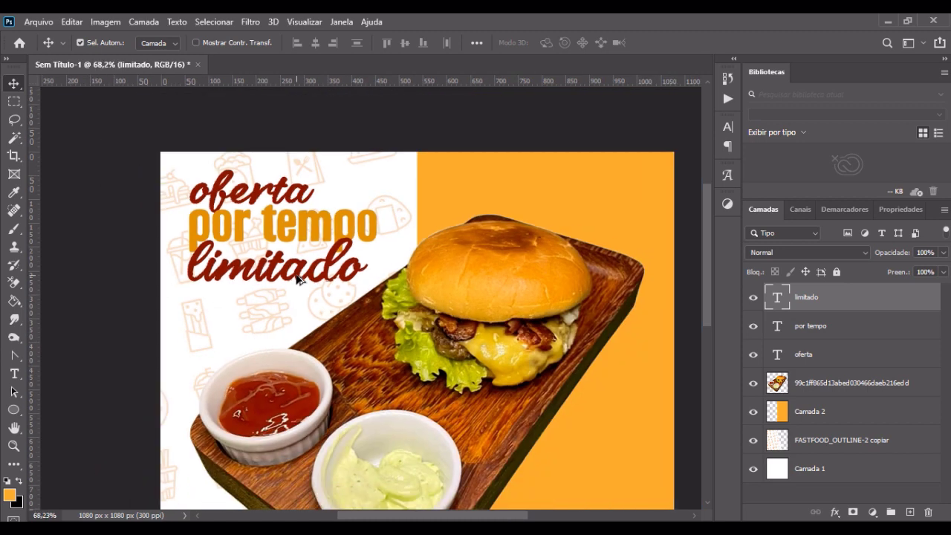
Step: Shift the "por tempo" text left so it extends past the start of "oferta" and "limitado"
left_click(288, 248)
key("shift+Left")
key("shift+Left")
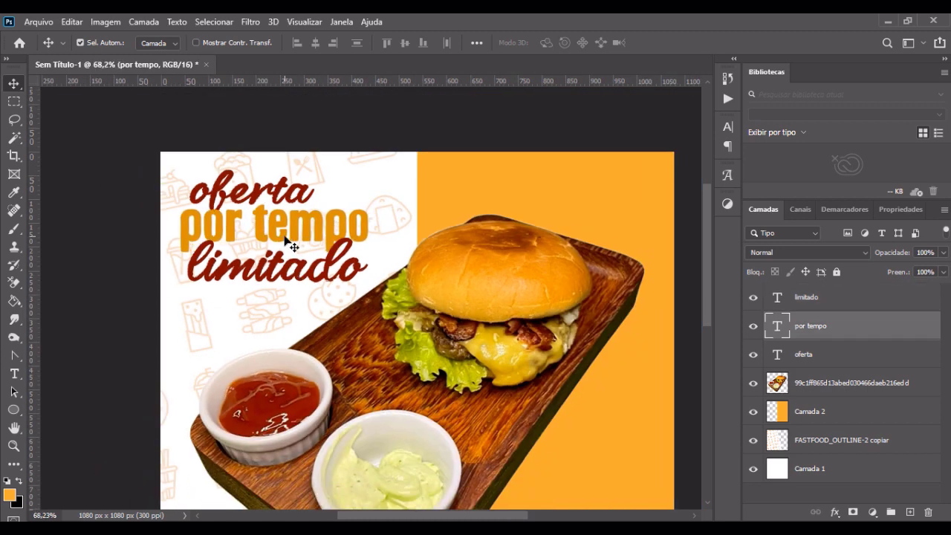
key("Left")
key("Left")
key("Left")
key("Left")
key("Left")
key("Left")
key("Left")
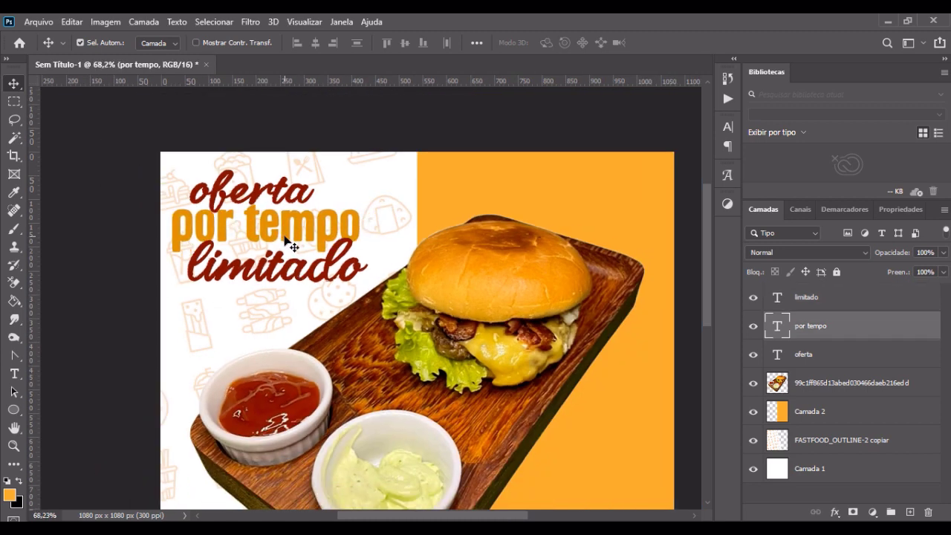
Step: Nudge "oferta" slightly right and "limitado" slightly left to balance them around "por tempo"
left_click(288, 195)
key("Right")
key("Right")
key("Right")
key("Right")
key("Right")
key("Right")
key("Right")
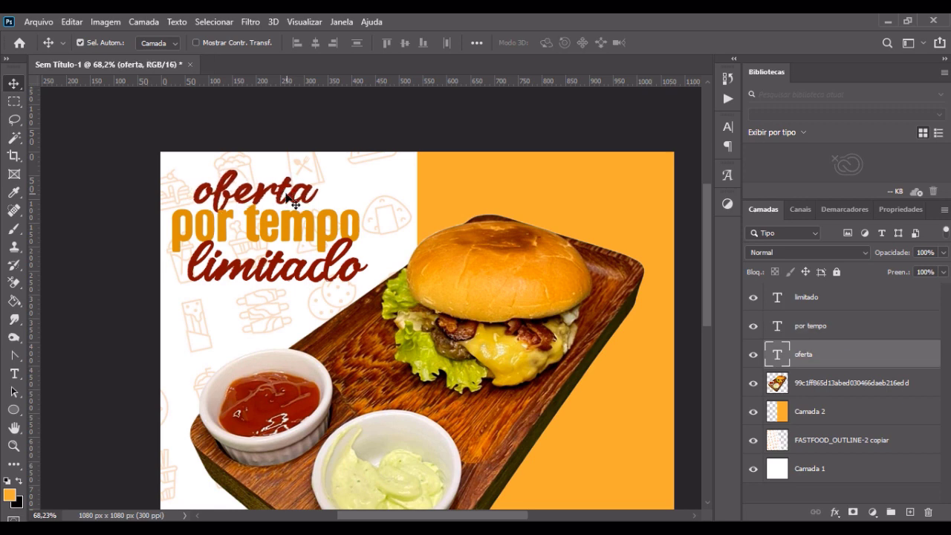
left_click(300, 276)
key("Left")
key("Left")
key("Left")
key("Left")
key("Left")
key("Left")
key("Left")
key("Left")
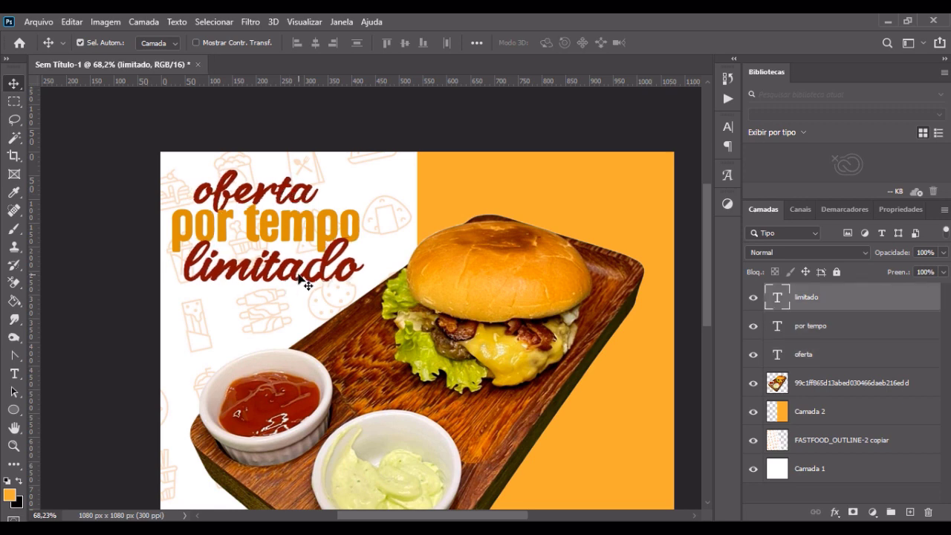
Step: Nudge the "oferta" text further right until it is centered above "por tempo"
left_click(280, 199)
key("Right")
key("Right")
key("Right")
key("Right")
key("Right")
key("Right")
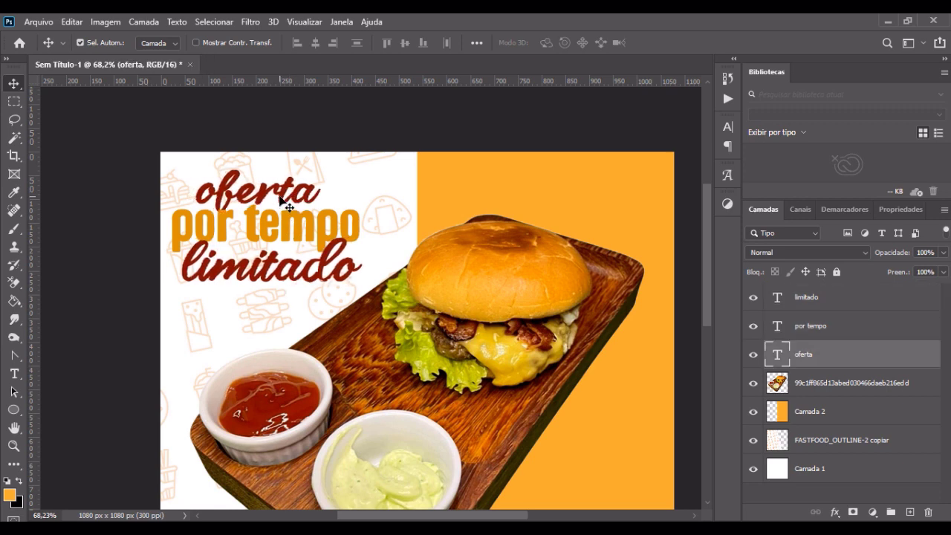
key("Right")
key("Right")
key("Right")
key("Right")
key("Right")
key("Right")
key("Right")
key("Right")
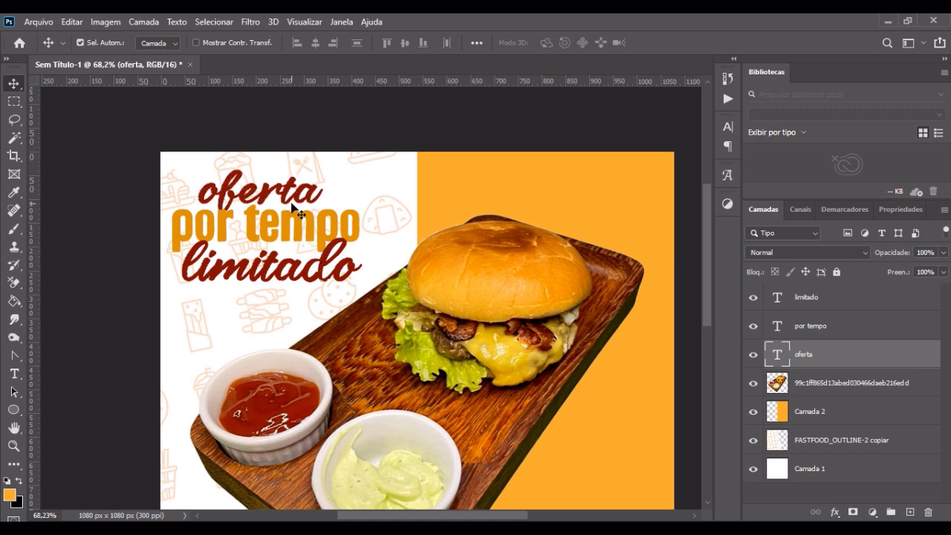
key("Right")
key("Right")
key("Right")
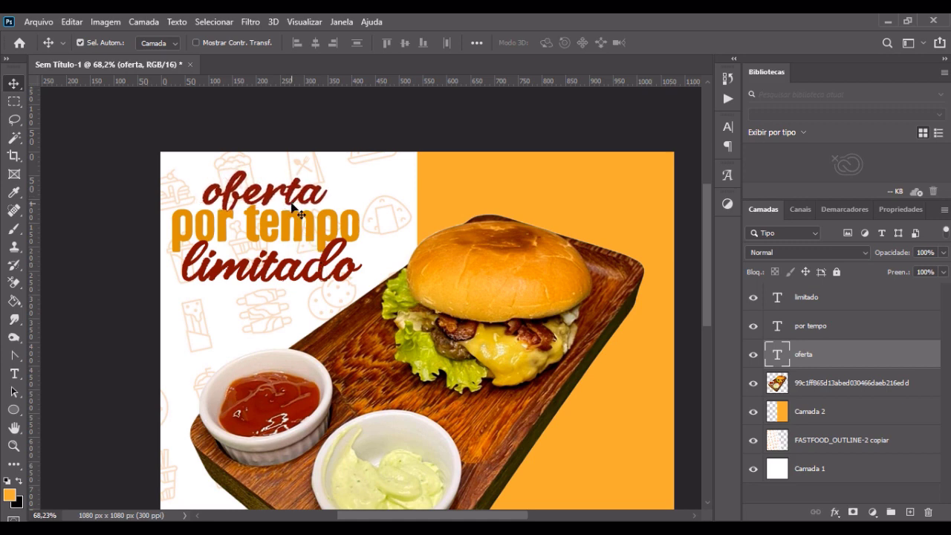
key("Right")
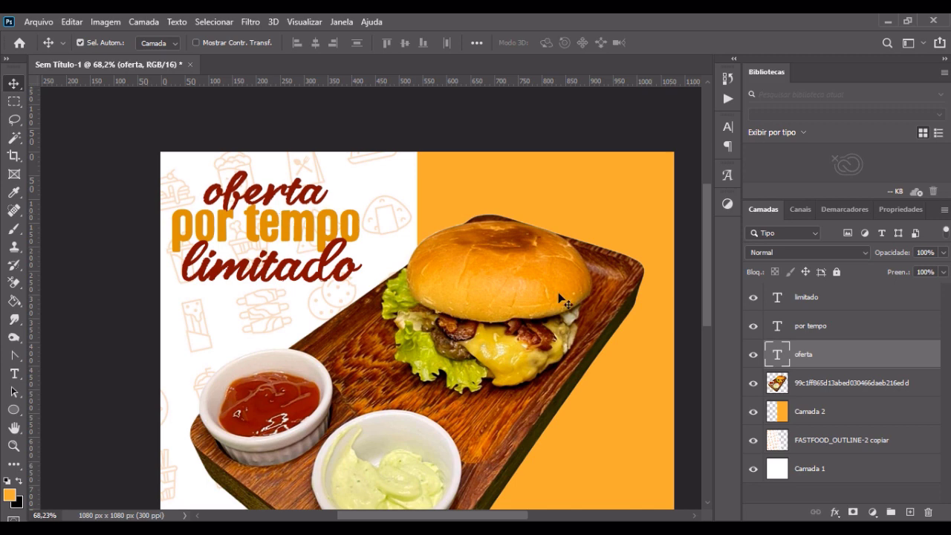
Step: Rotate the "oferta", "por tempo" and "limitado" layers together to about -33.7° so the headline follows the wooden board's slope
left_click(843, 300, "shift")
key("ctrl+t")
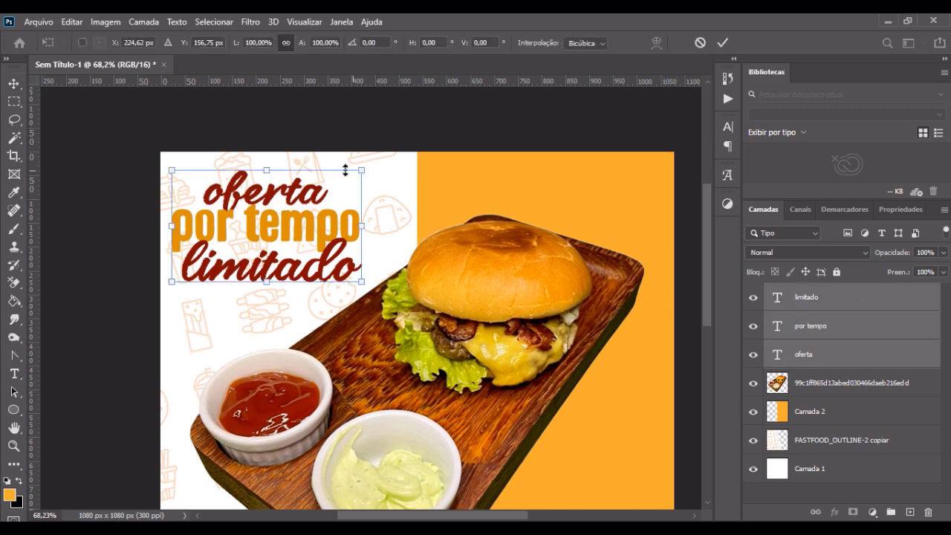
left_click_drag(370, 168, 352, 119)
left_click_drag(363, 249, 357, 255)
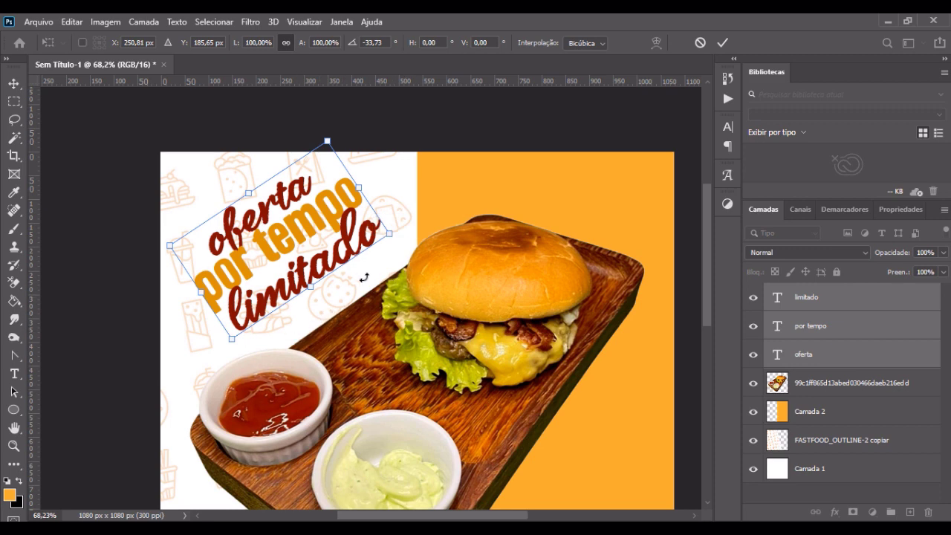
key("Return")
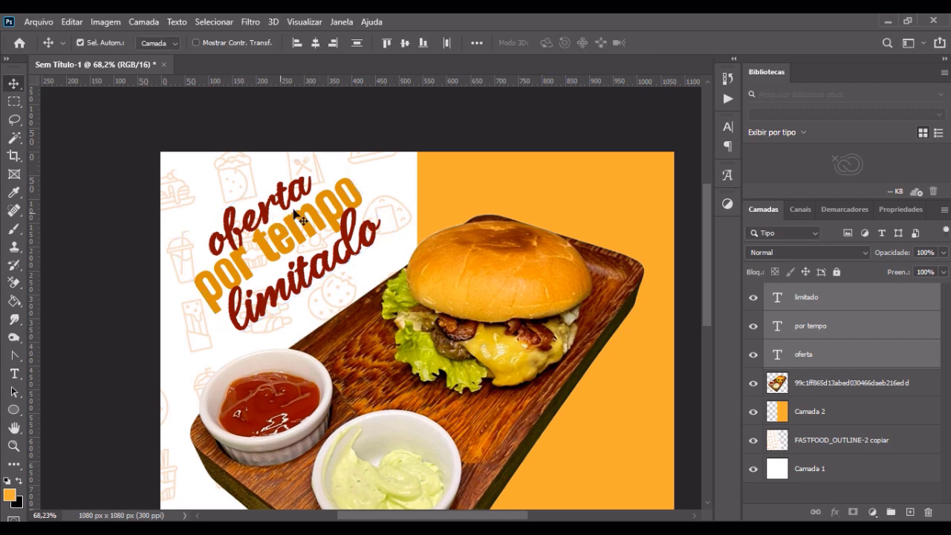
Step: Fine-tune the rotated headline's placement slightly to the left in the white area and deselect the text layers
key("ctrl+0")
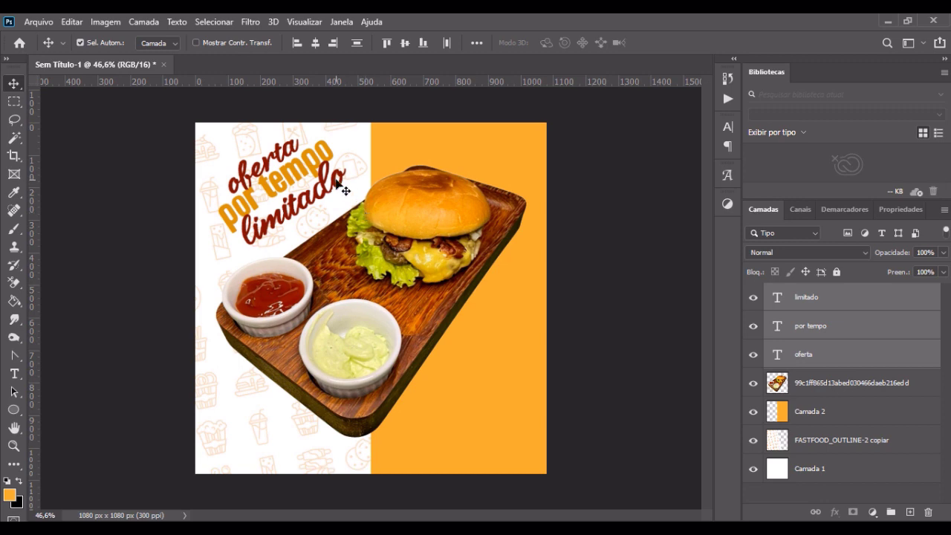
key("ctrl+t")
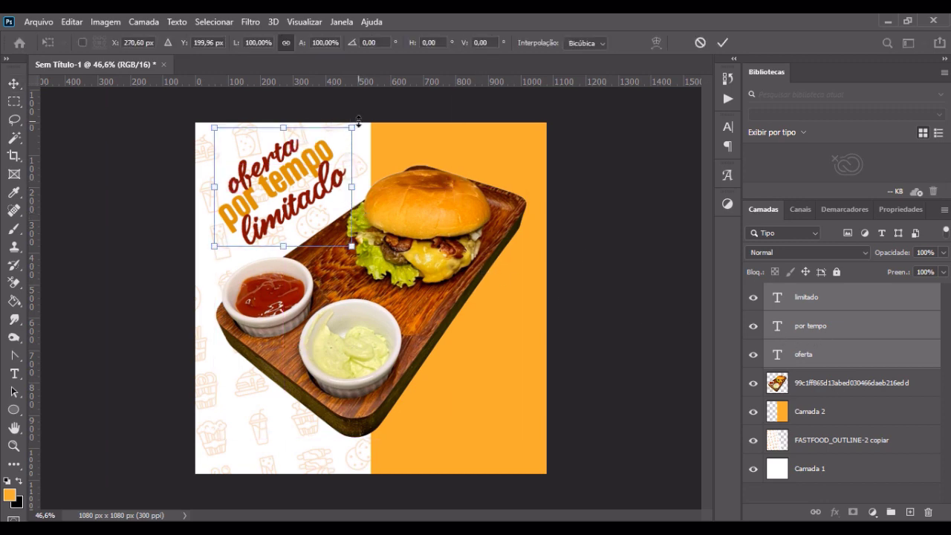
mouse_move(364, 120)
left_mouse_down()
mouse_move(371, 128)
mouse_move(367, 118)
left_mouse_up()
key("Return")
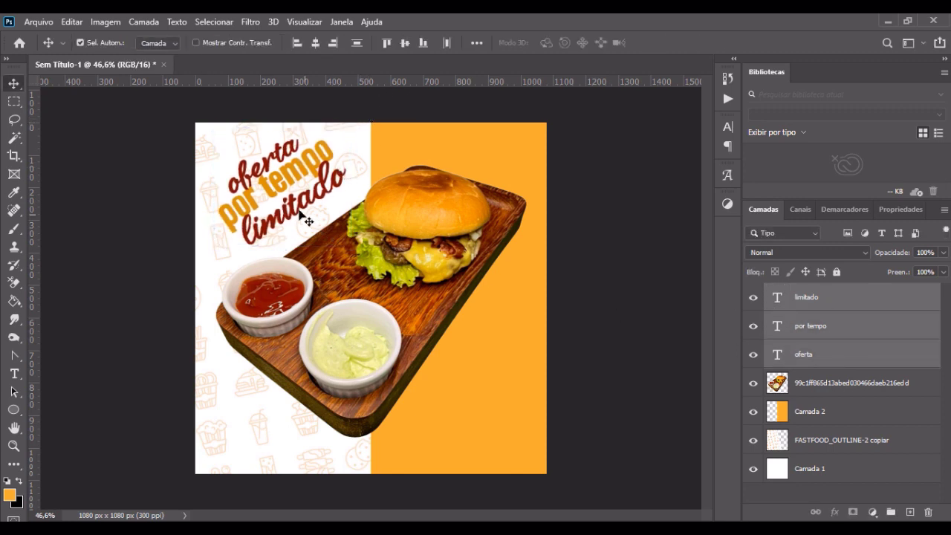
left_click_drag(286, 191, 284, 192)
left_click(145, 209)
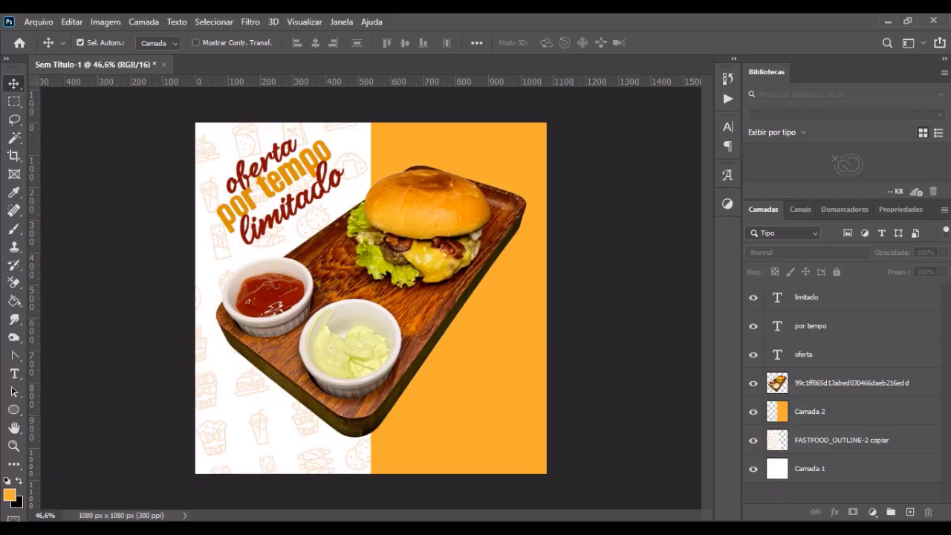
Step: Find the 50% off tag image in the Burger folder, and browse Google Images in Edge for "50% off png"
key("alt+Tab")
left_click(163, 202)
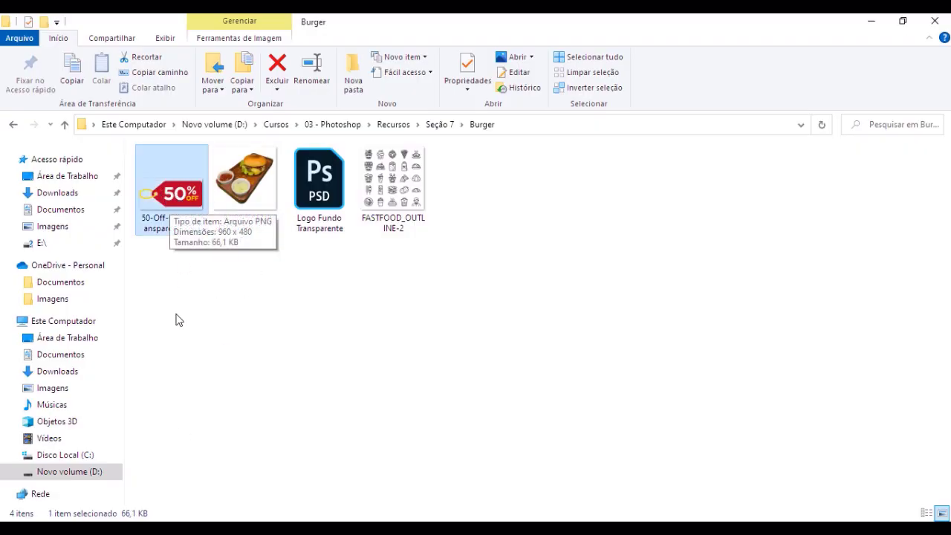
left_click(112, 527)
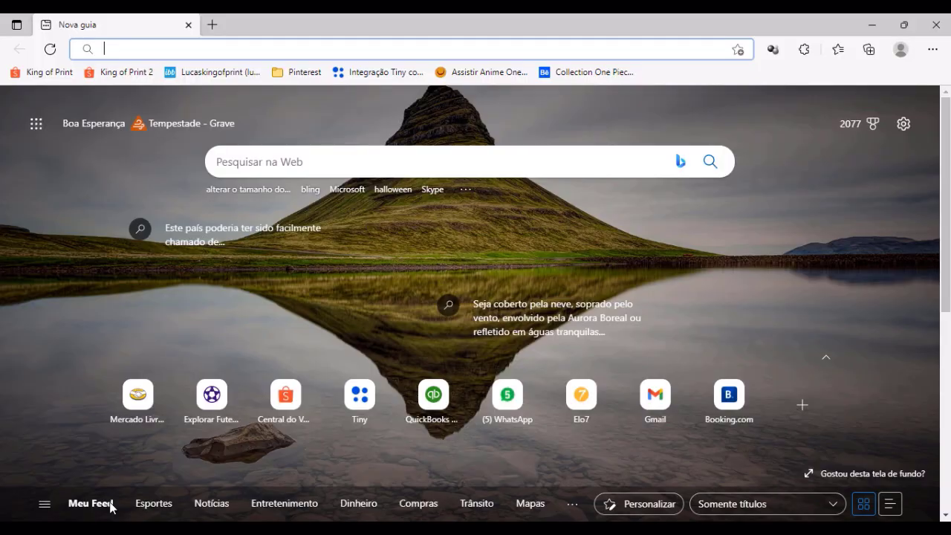
type("50")
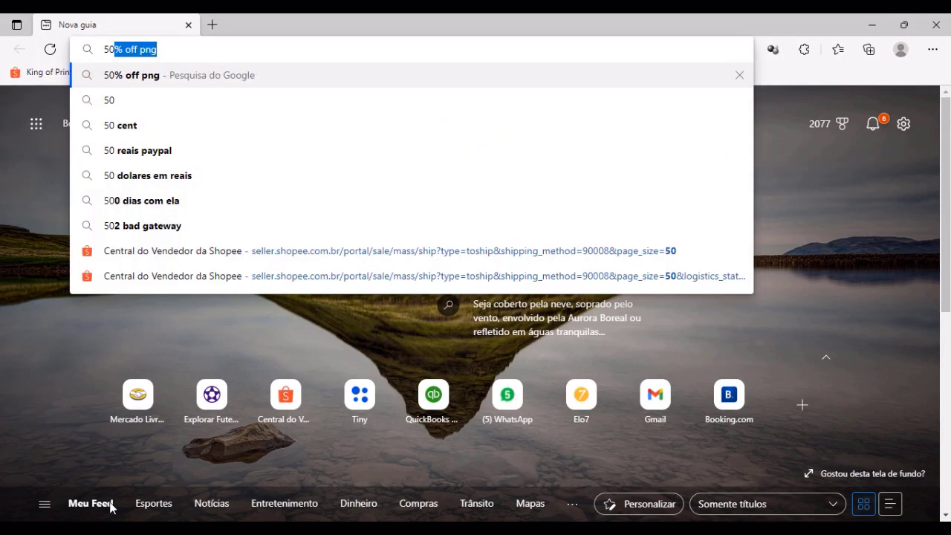
key("Return")
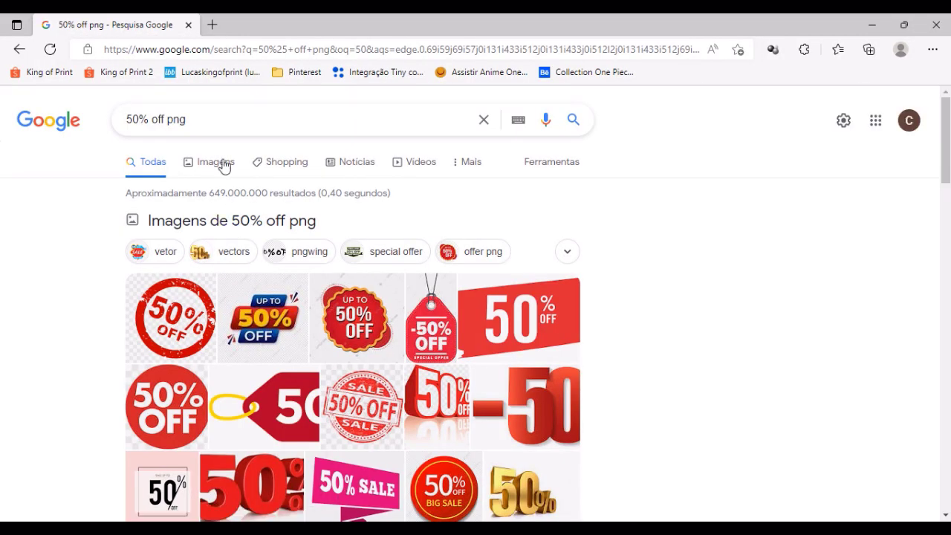
left_click(222, 163)
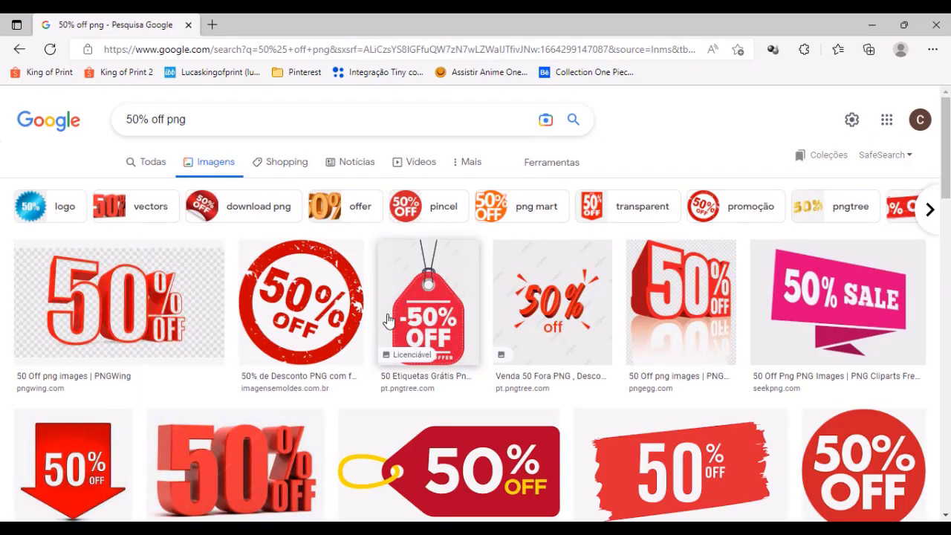
scroll(387, 320, "down", 15)
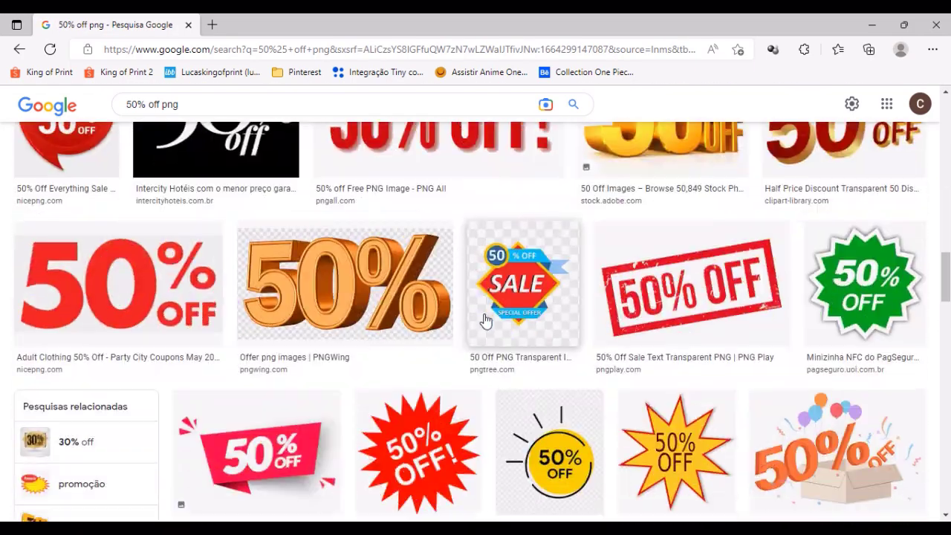
scroll(484, 319, "down", 8)
scroll(465, 412, "up", 8)
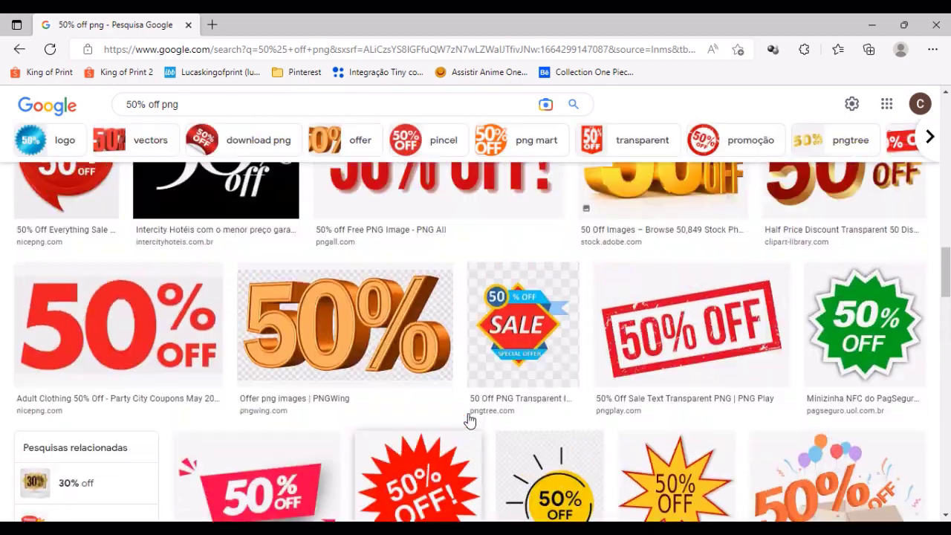
scroll(470, 421, "up", 15)
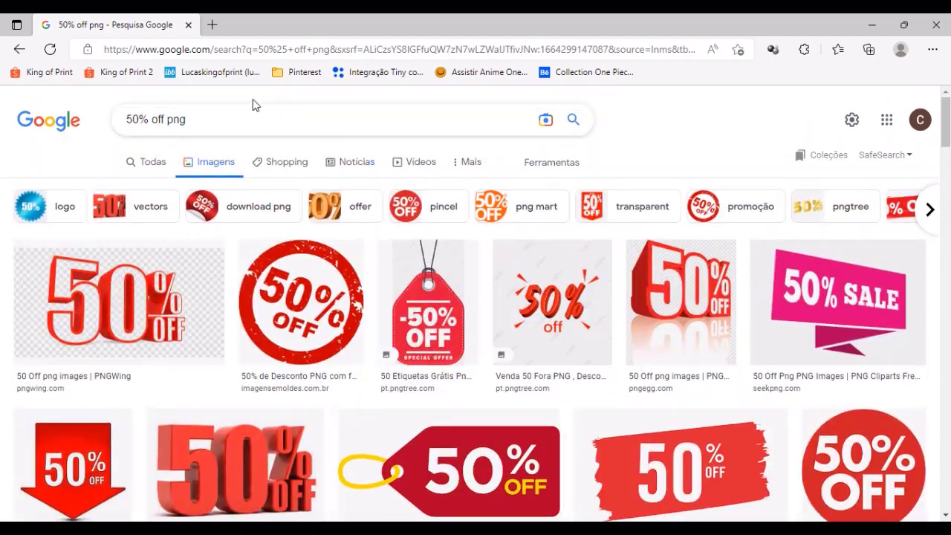
Step: Search Google Images for "black friday png" and look through the transparent promotional graphics
left_click_drag(229, 117, 3, 130)
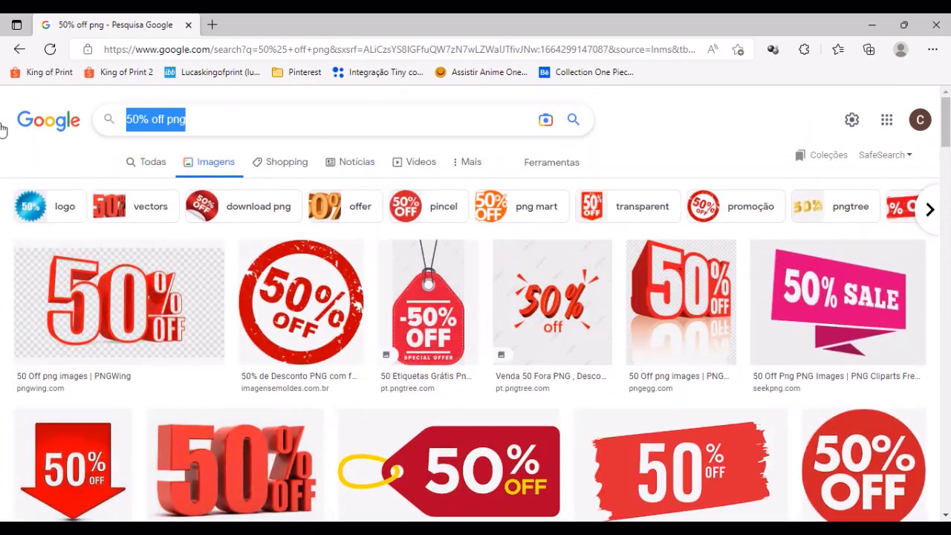
type("black")
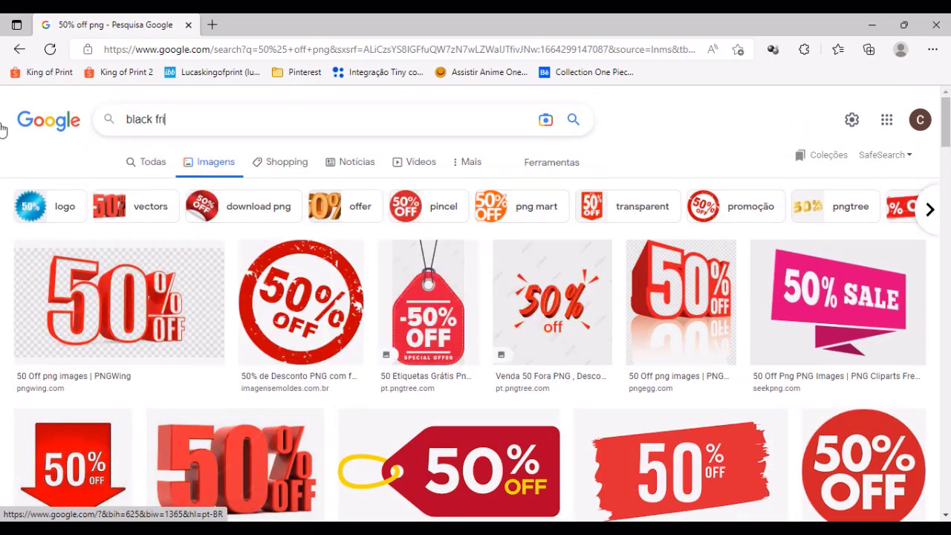
key("Return")
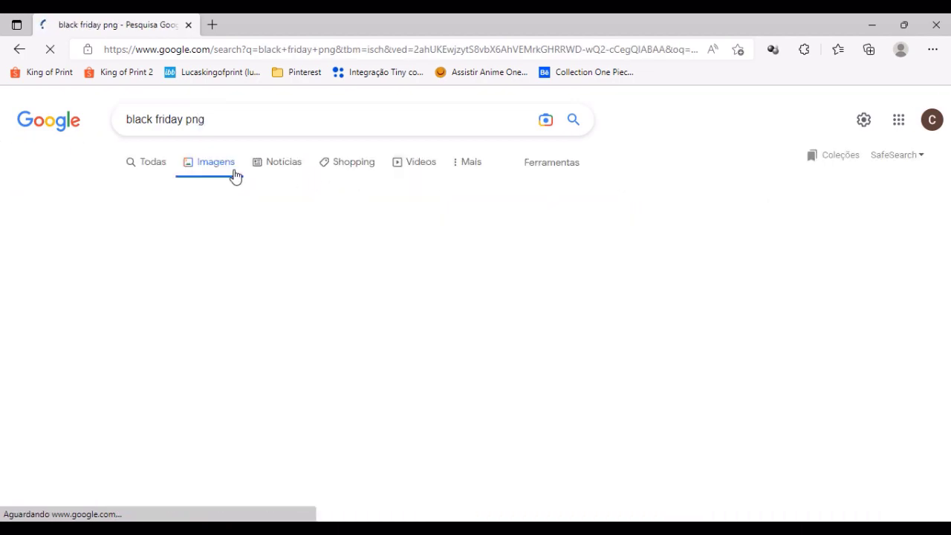
scroll(656, 292, "down", 3)
scroll(657, 291, "down", 7)
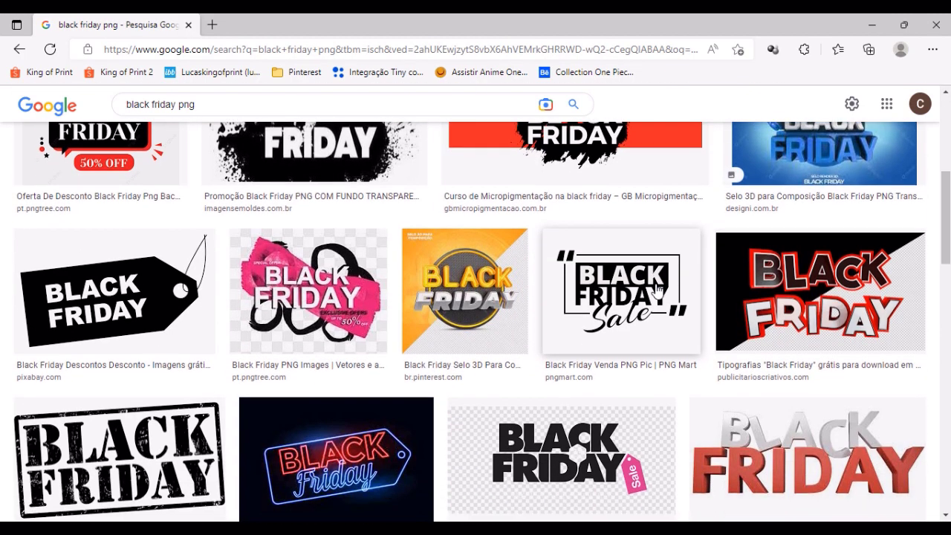
scroll(654, 335, "up", 3)
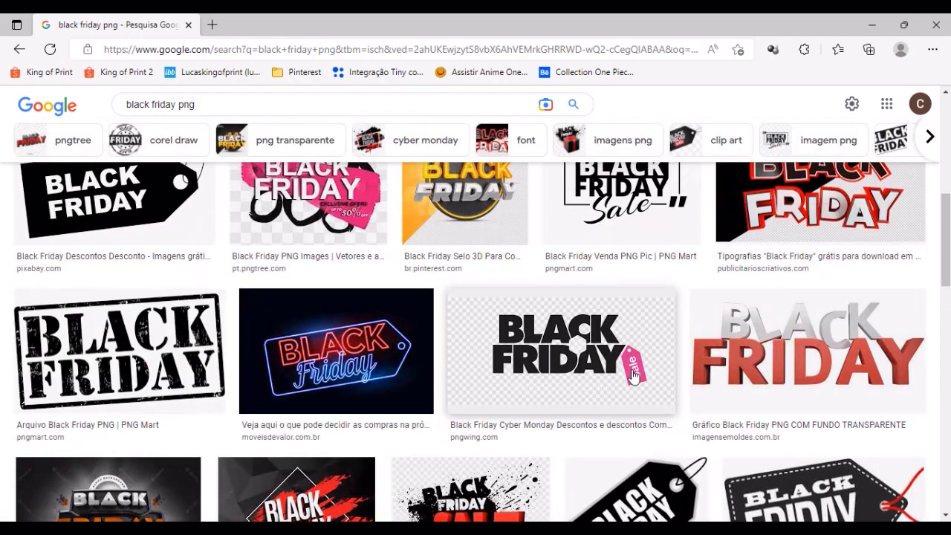
scroll(223, 308, "up", 5)
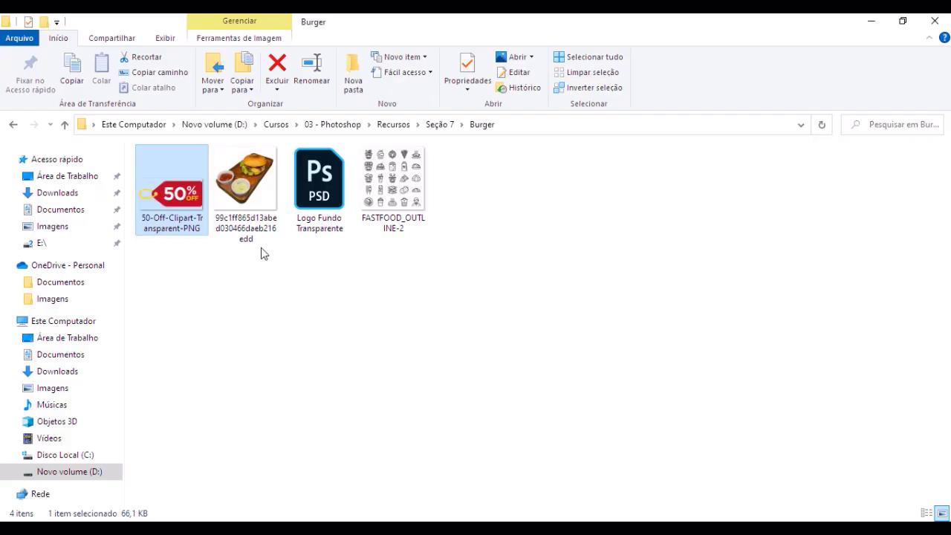
Step: Place 50-Off-Clipart-Transparent-PNG from the Burger folder into the Photoshop post, shrink it, tilt it about 30° and set it beside the board's right edge
left_click_drag(180, 231, 444, 327)
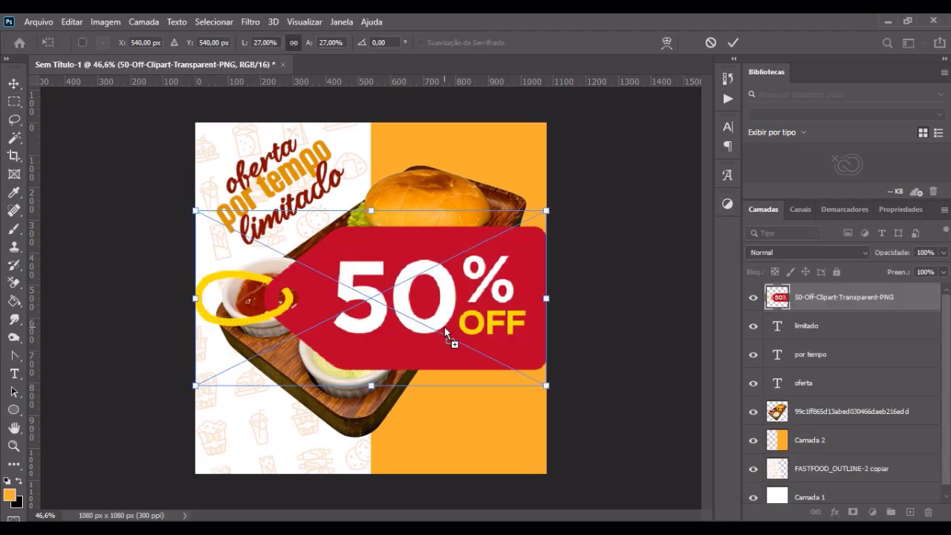
key("Return")
key("ctrl+t")
left_click_drag(196, 208, 555, 351)
left_click_drag(490, 345, 491, 321)
key("Return")
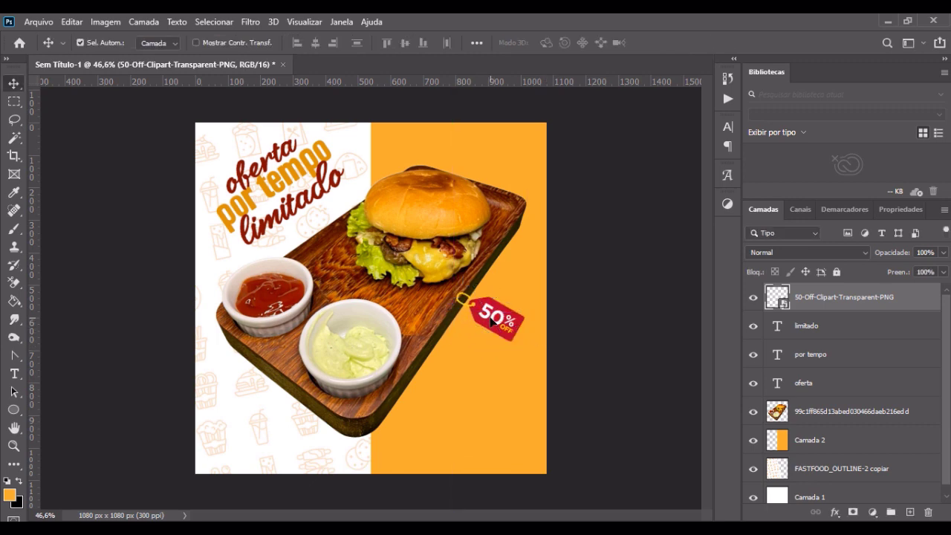
Step: Enlarge the 50% off tag slightly and reposition it so its yellow ring overlaps the board's right edge
scroll(468, 297, "up", 5)
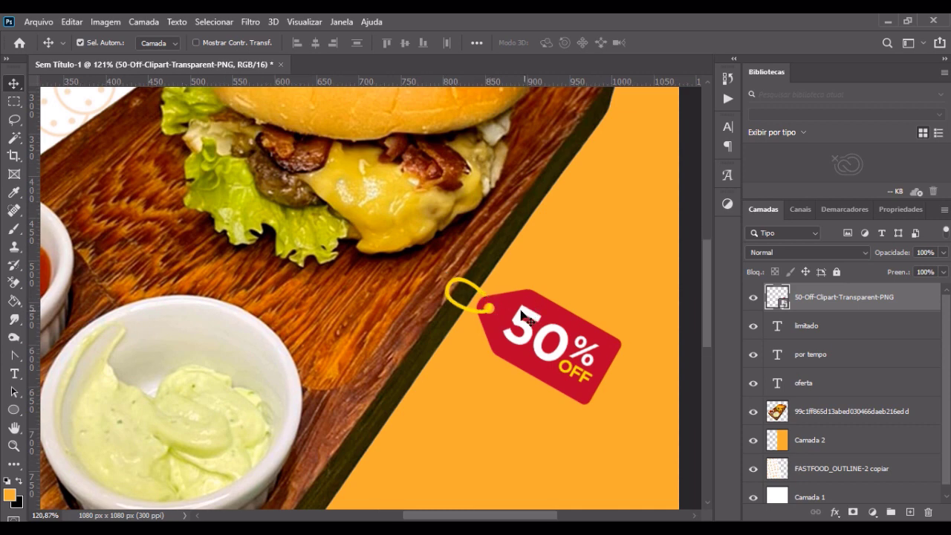
key("ctrl+t")
left_click_drag(475, 247, 460, 222)
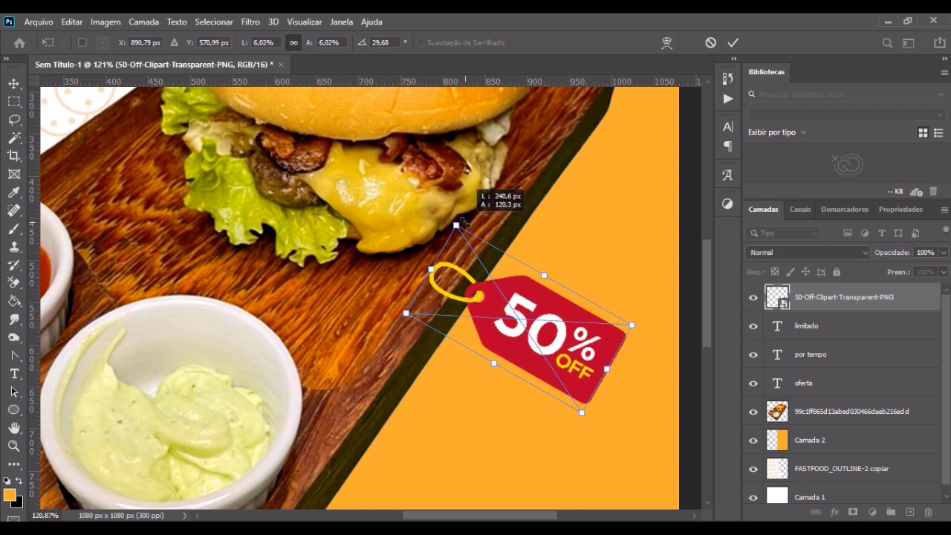
key("Return")
left_click_drag(503, 307, 515, 318)
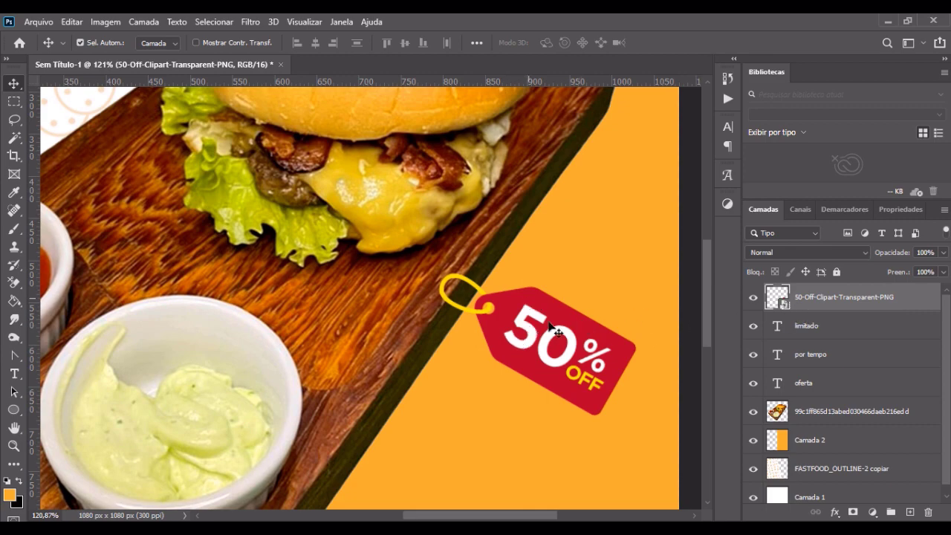
Step: Rasterize the 50% off tag layer and erase the upper part of its yellow ring with a 10 px Eraser
right_click(843, 297)
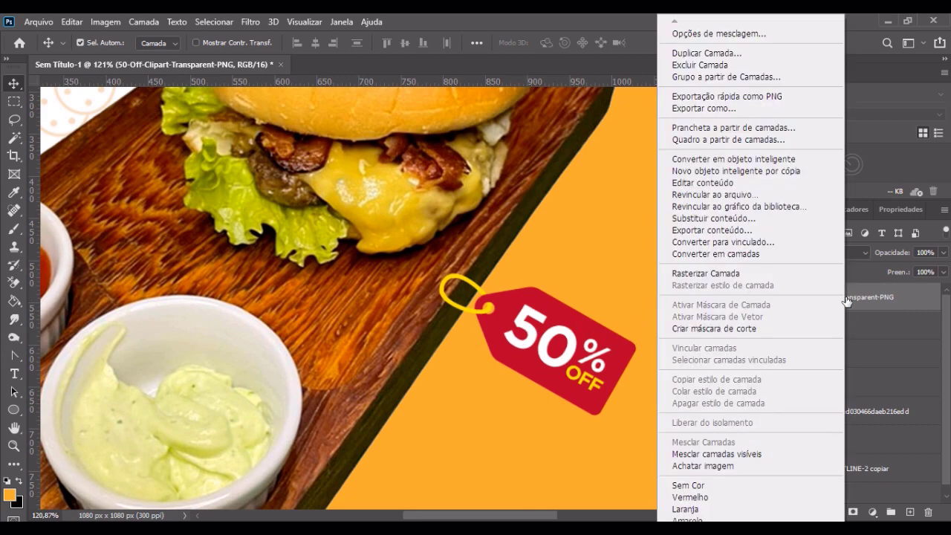
left_click(756, 272)
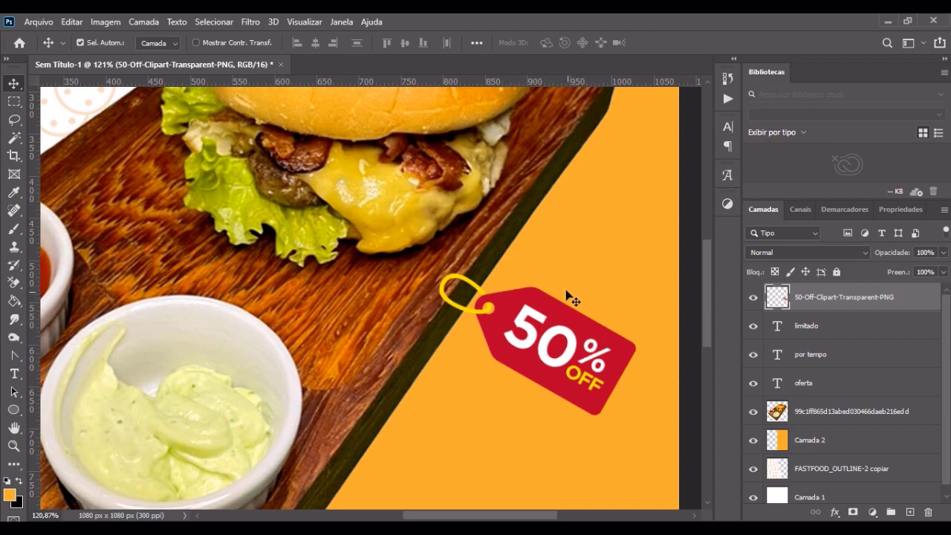
scroll(483, 274, "up", 5)
key("e")
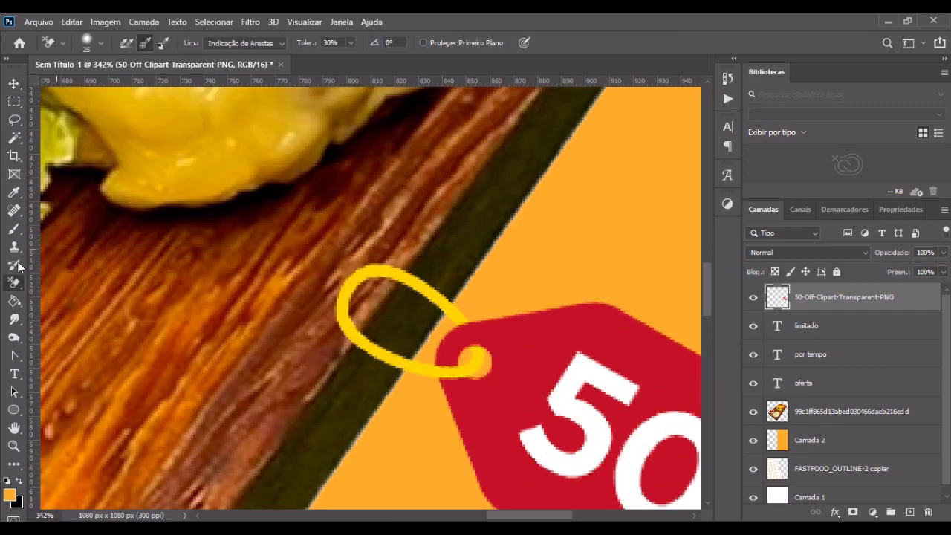
right_click(13, 282)
left_click(82, 281)
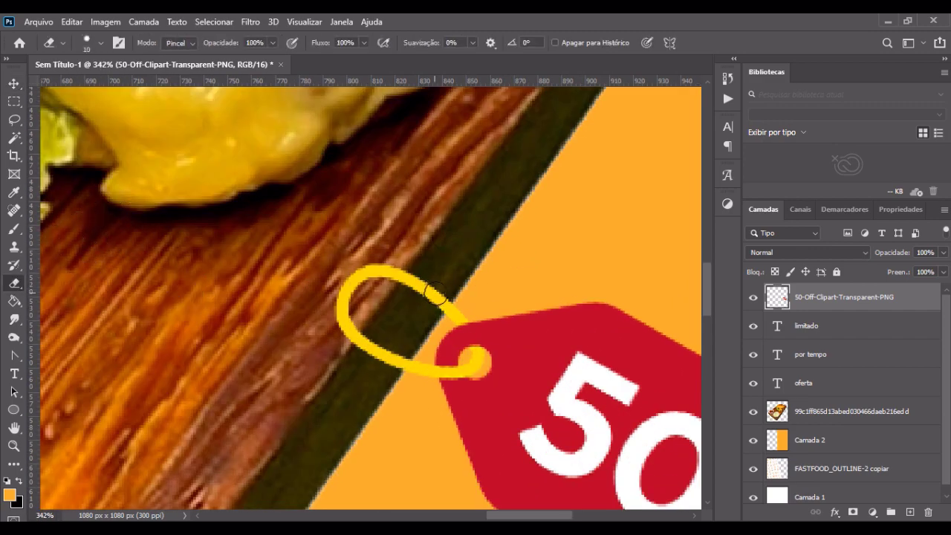
mouse_move(438, 298)
left_mouse_down()
mouse_move(432, 306)
mouse_move(403, 276)
mouse_move(370, 266)
left_mouse_up()
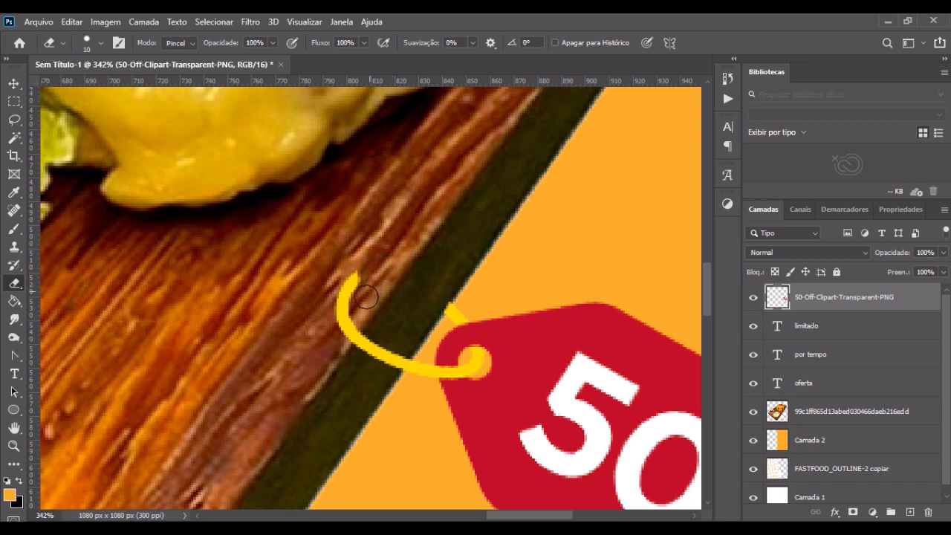
left_click_drag(368, 269, 344, 266)
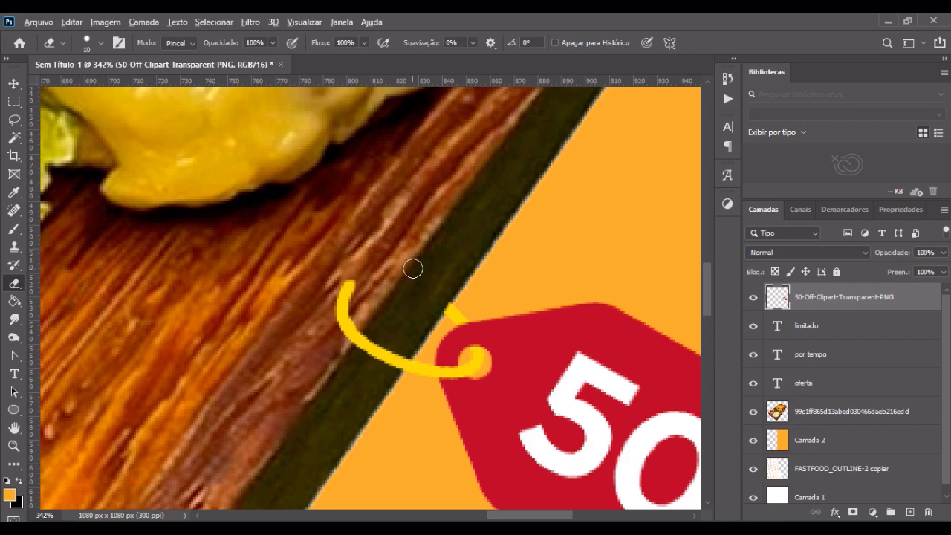
Step: Select the burger photo layer and set the foreground color to the dark tone sampled from the board's side edge, undoing the stray eraser mark
scroll(414, 267, "down", 5)
scroll(400, 267, "up", 3)
scroll(400, 267, "up", 3)
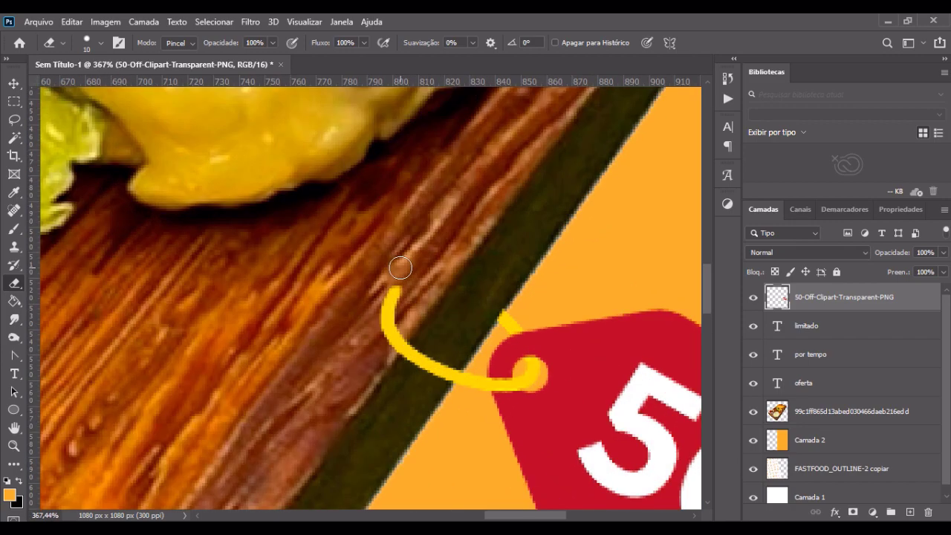
left_click(835, 414)
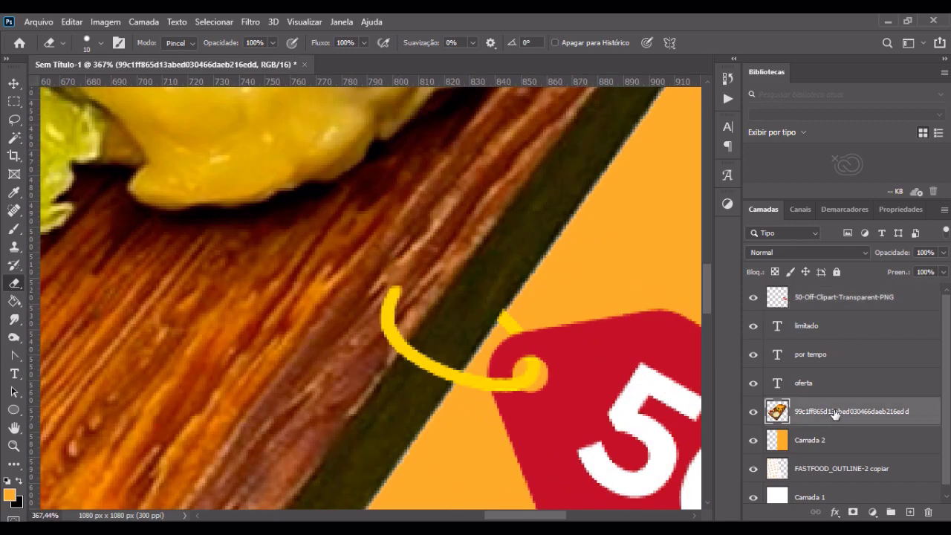
left_click(12, 496)
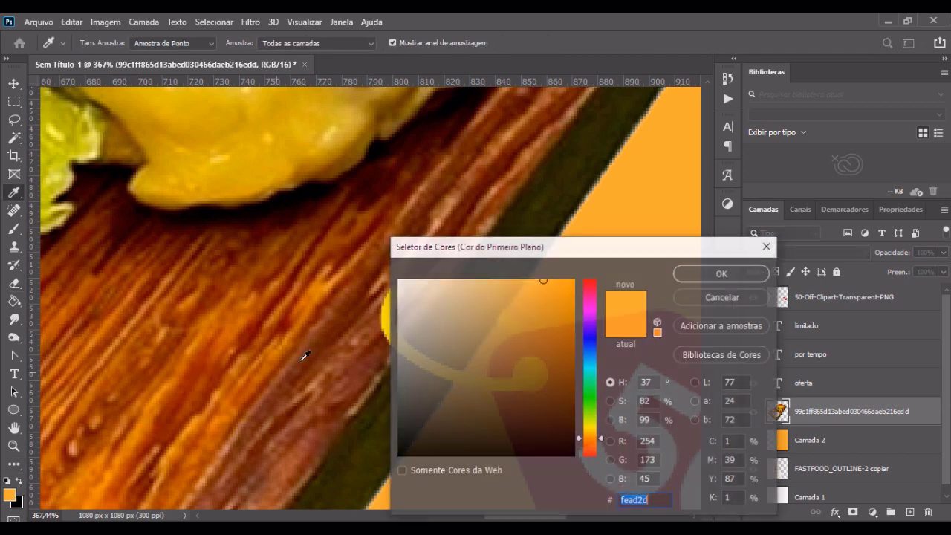
left_click_drag(521, 246, 452, 366)
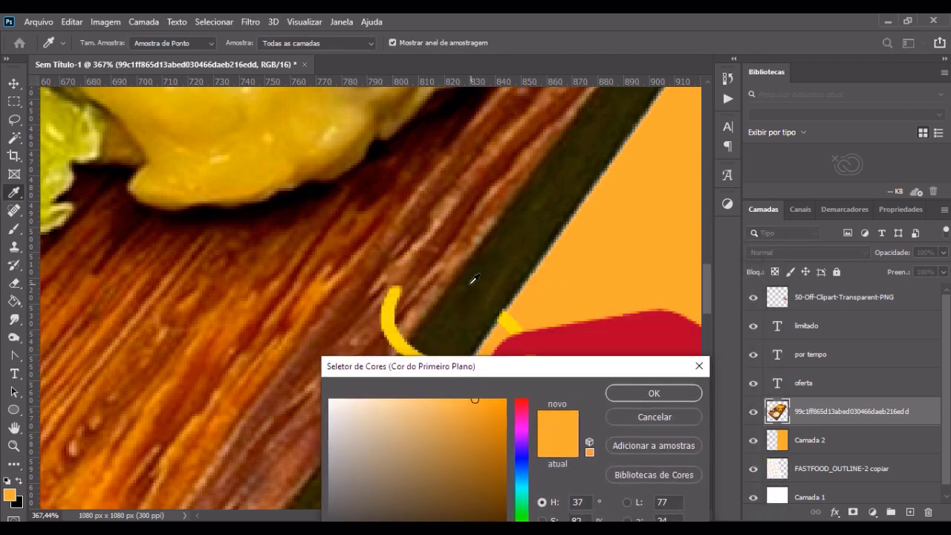
left_click(470, 279)
left_click(617, 393)
key("e")
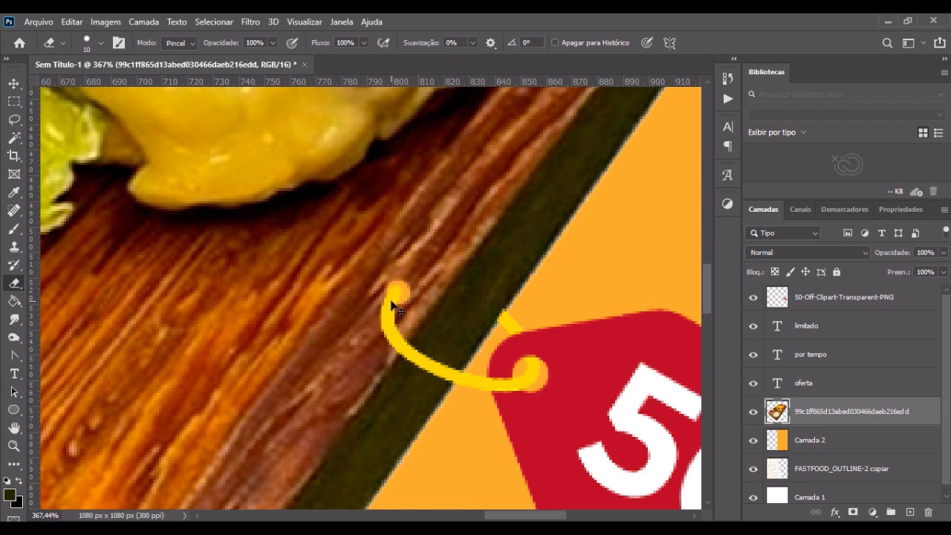
key("ctrl+z")
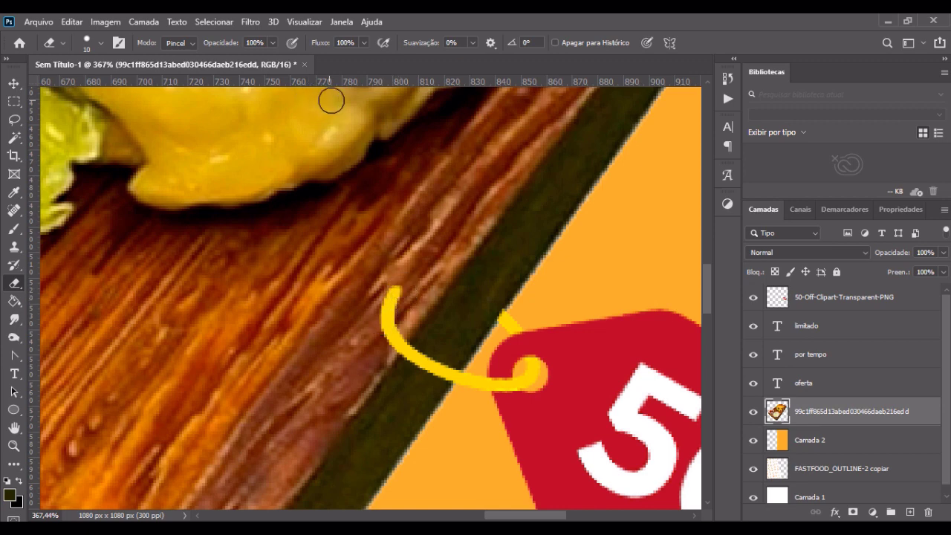
Step: Paint a small dark hole on the board at the ring's cut end with a 10 px Brush on the burger photo layer
key("b")
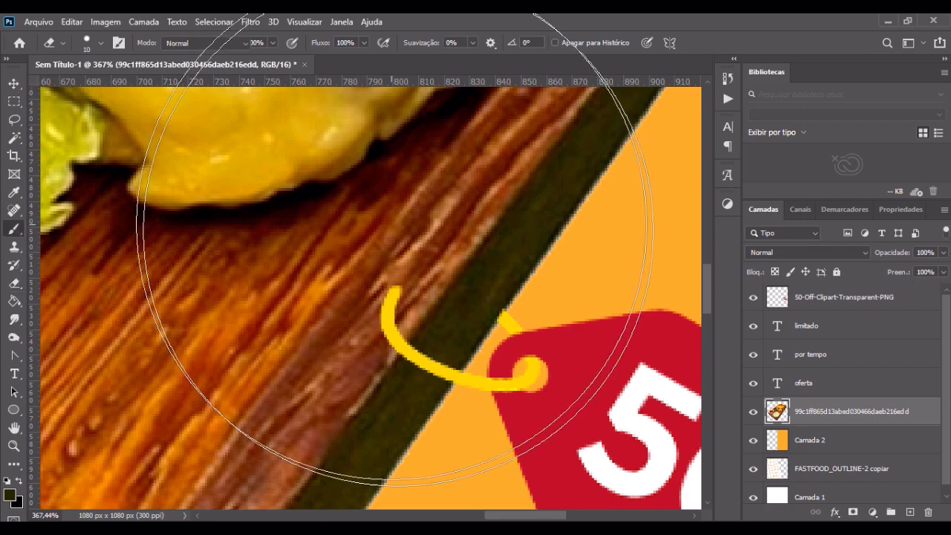
key("bracketleft")
key("bracketleft")
key("bracketleft")
key("bracketleft")
key("bracketleft")
key("bracketleft")
key("bracketleft")
key("bracketleft")
key("bracketleft")
key("bracketleft")
key("bracketleft")
key("bracketleft")
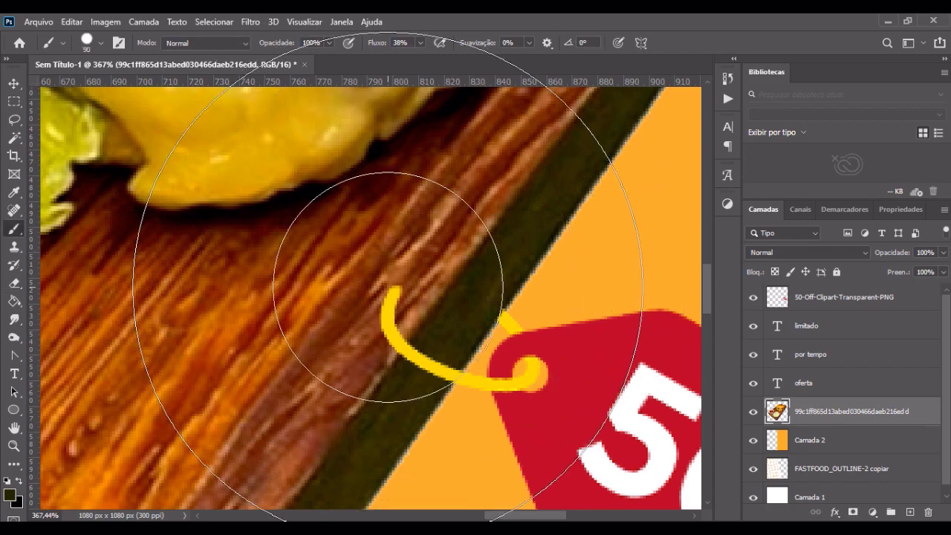
key("bracketleft")
key("bracketleft")
key("bracketleft")
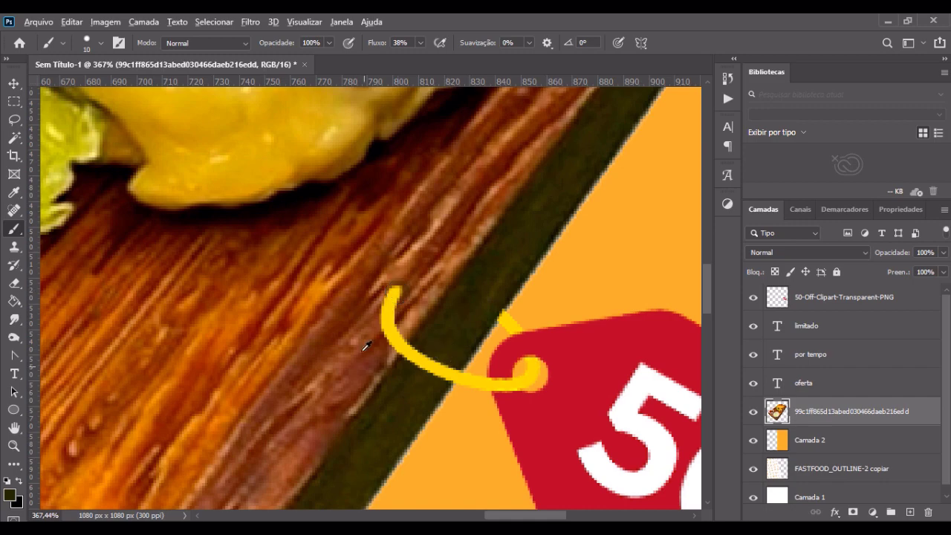
scroll(362, 344, "down", 5)
scroll(352, 317, "up", 6)
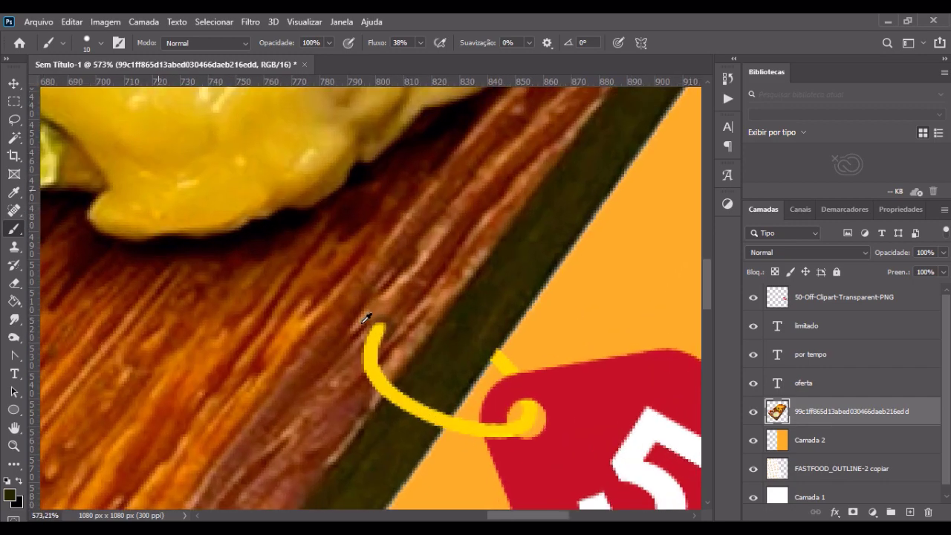
scroll(414, 322, "down", 2)
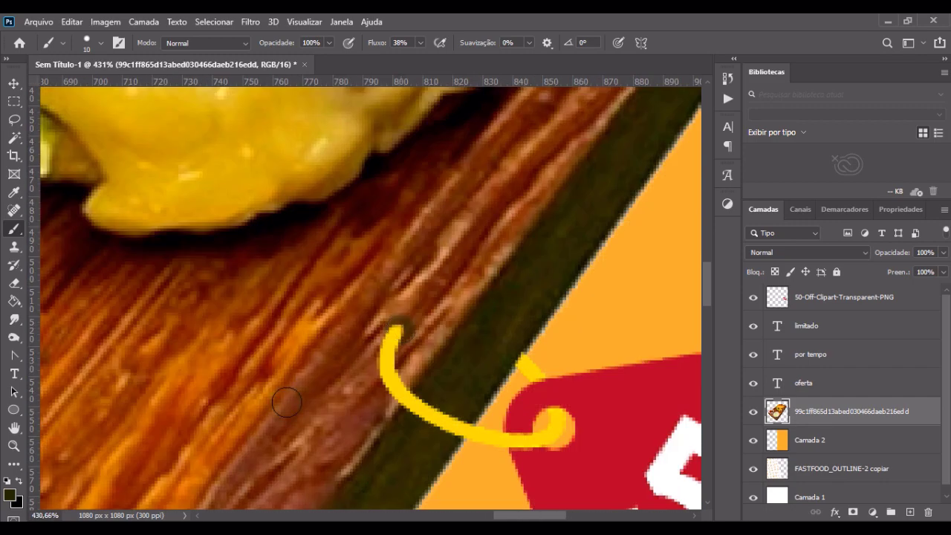
scroll(339, 310, "down", 8)
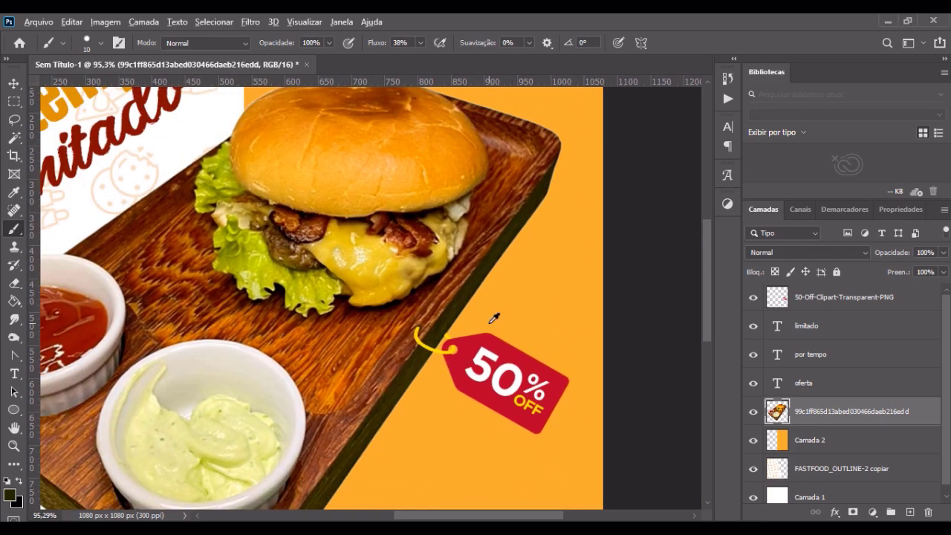
scroll(494, 318, "down", 2)
scroll(486, 323, "down", 2)
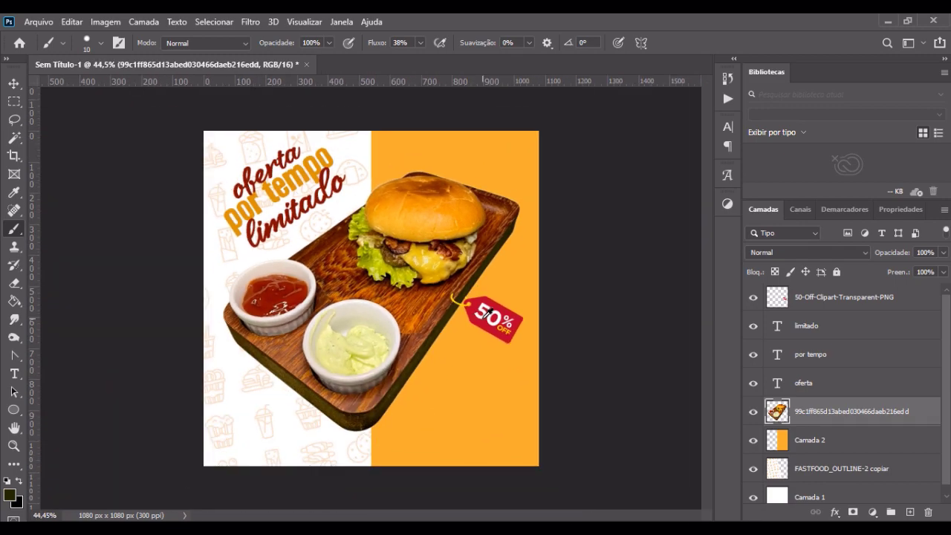
left_click(14, 83)
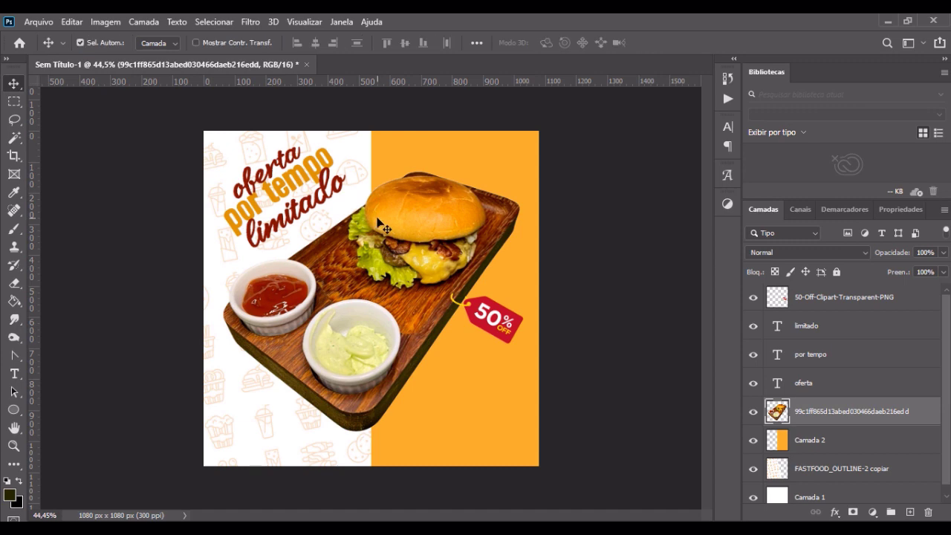
scroll(565, 333, "up", 2)
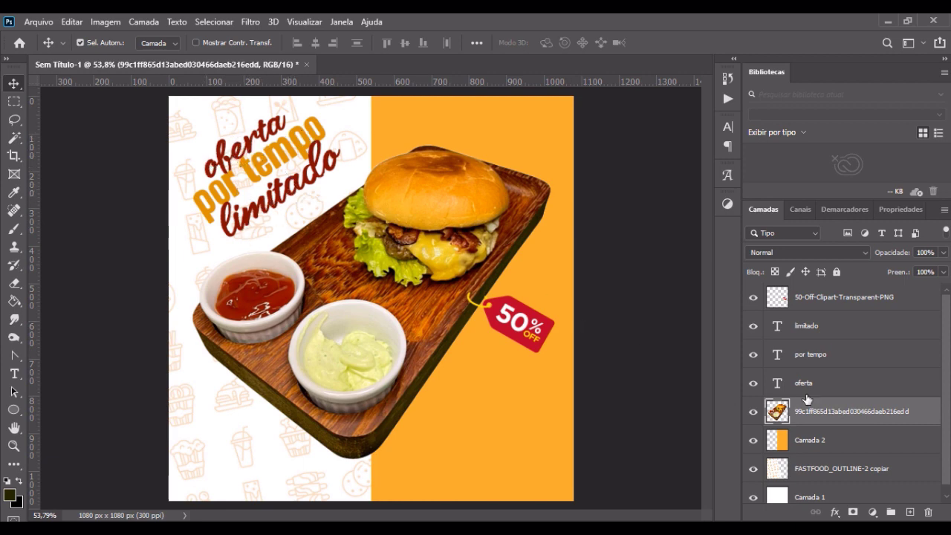
Step: Darken the 50% off tag layer with Levels, using input levels of 105, 0,71 and 255
left_click(825, 298)
scroll(523, 318, "up", 3)
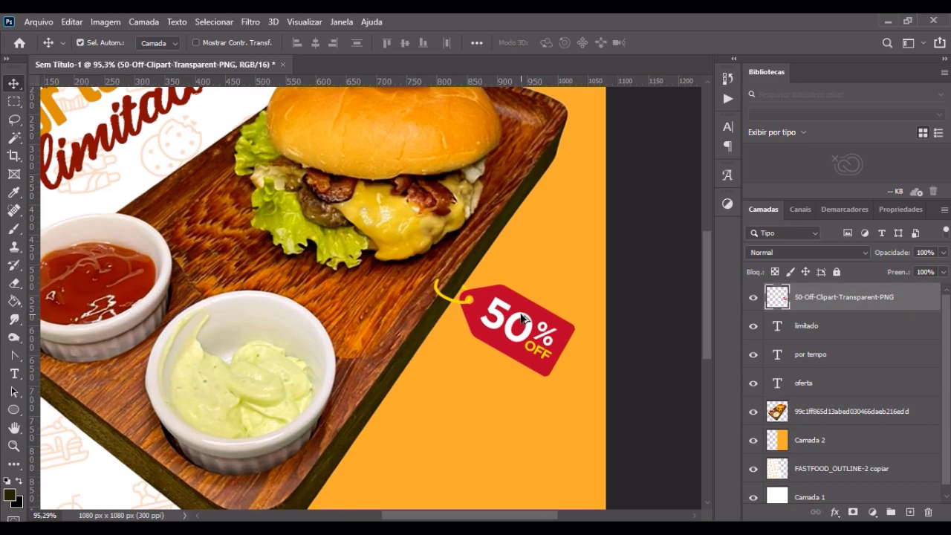
scroll(523, 319, "down", 2)
scroll(521, 291, "up", 3)
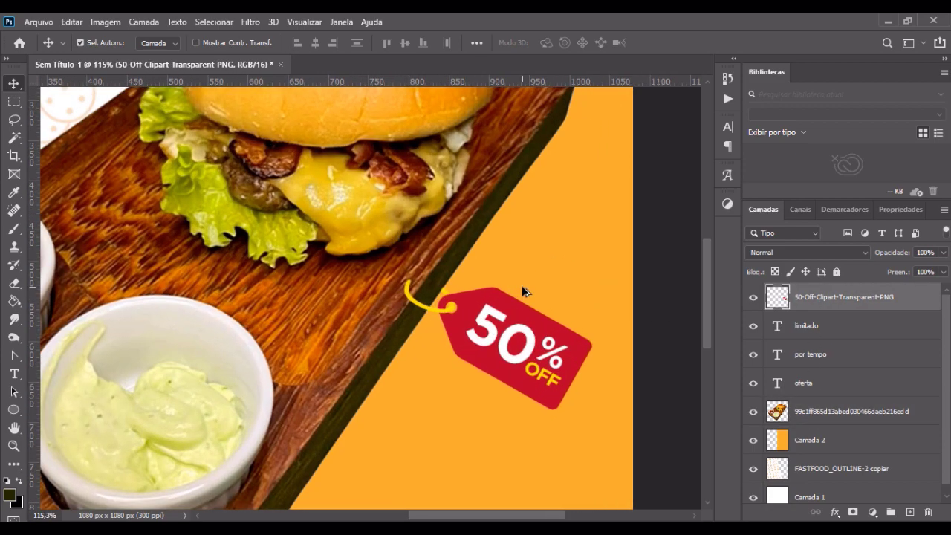
scroll(522, 291, "down", 2)
key("ctrl+l")
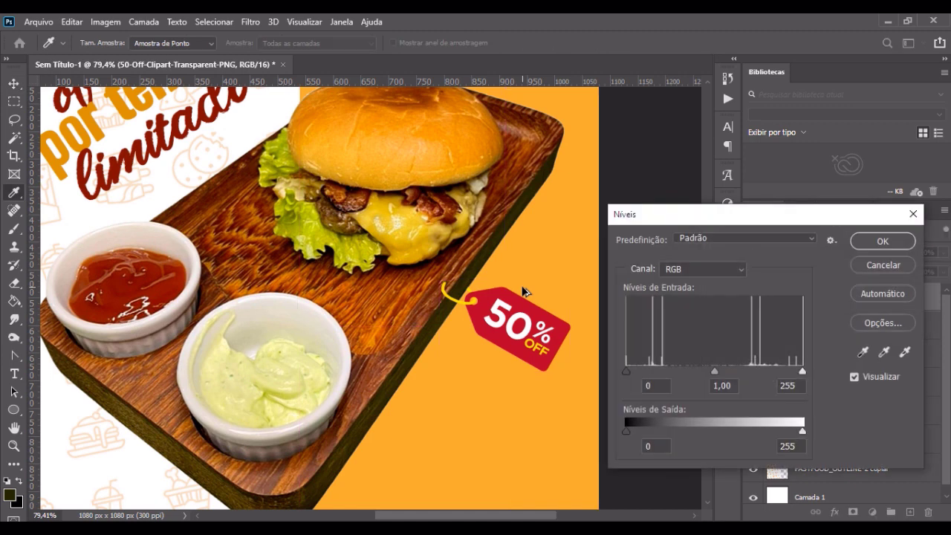
left_click_drag(715, 221, 716, 78)
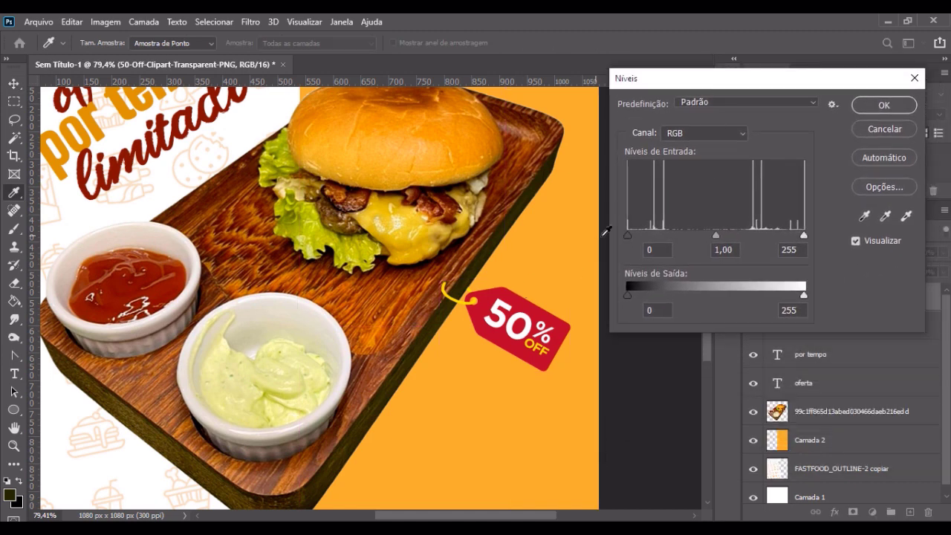
left_click_drag(626, 234, 670, 235)
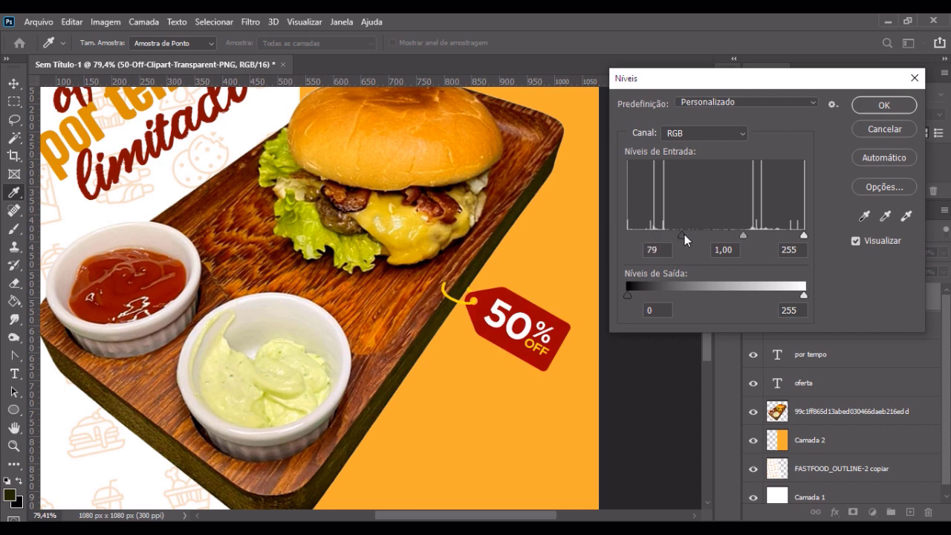
left_click_drag(742, 237, 764, 239)
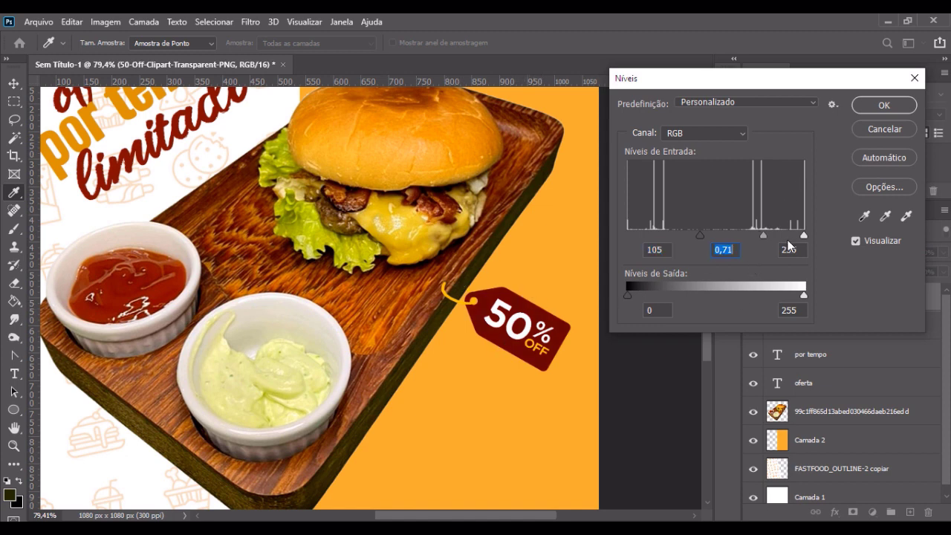
mouse_move(804, 234)
left_mouse_down()
mouse_move(792, 236)
mouse_move(811, 236)
left_mouse_up()
left_click(885, 105)
key("v")
scroll(569, 329, "down", 4)
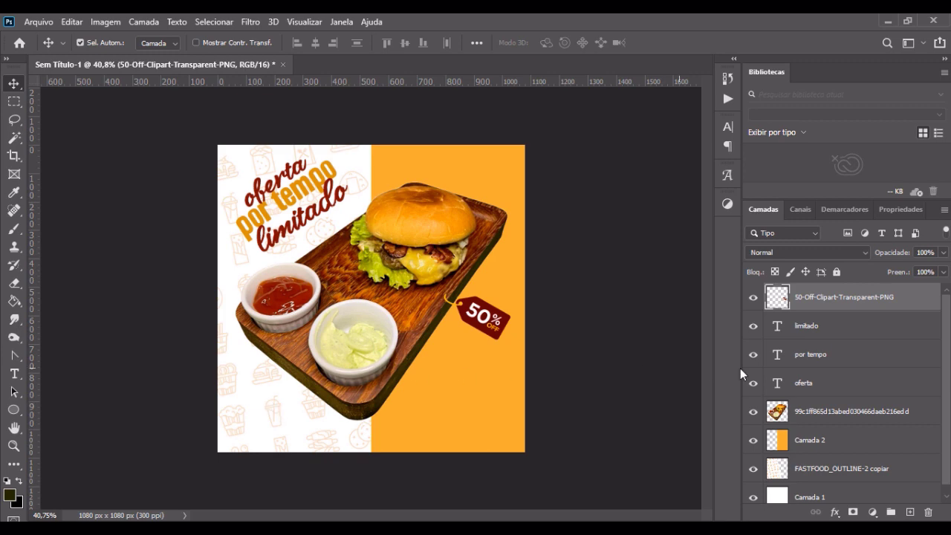
Step: Add a drop shadow to the burger photo layer with 83% opacity, 127° angle, 38 px distance, 2% spread and 76 px size
left_click(862, 418)
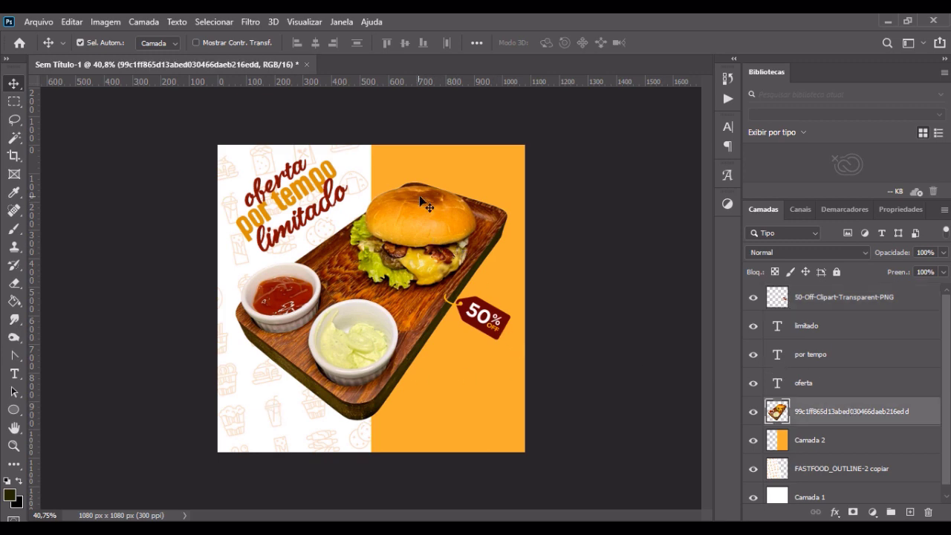
right_click(867, 419)
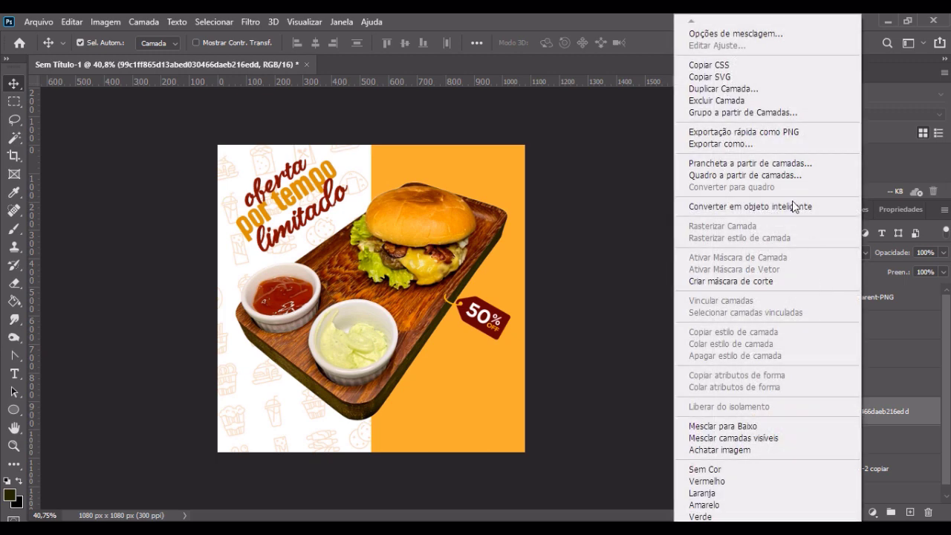
left_click(740, 34)
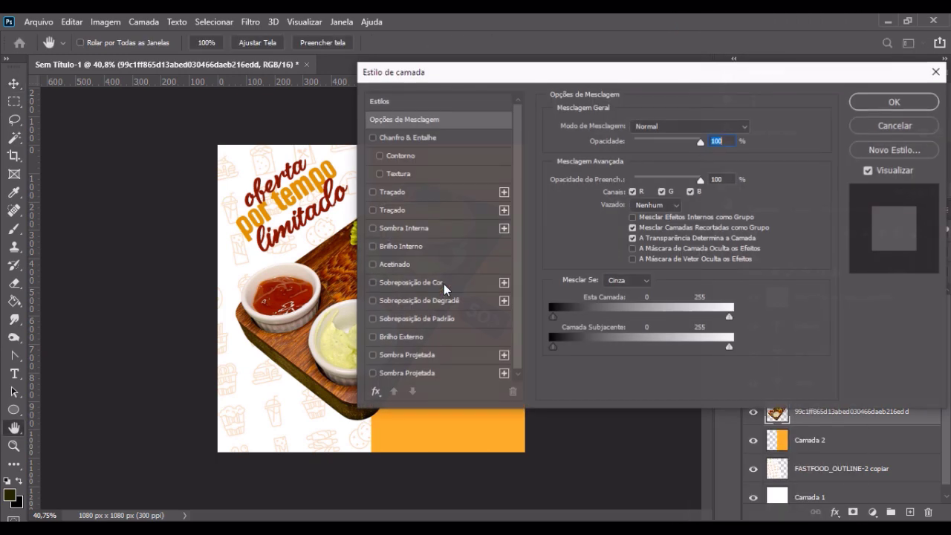
left_click(431, 358)
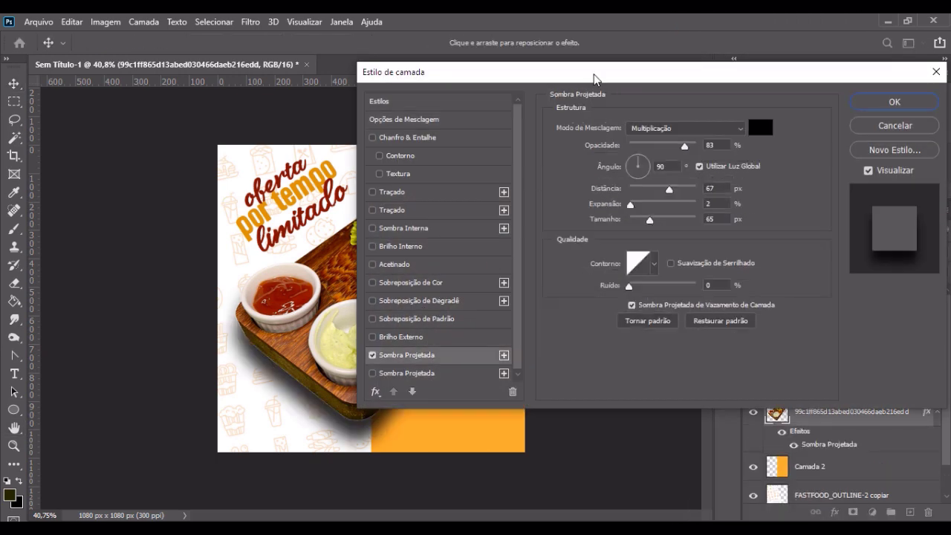
left_click_drag(596, 75, 771, 16)
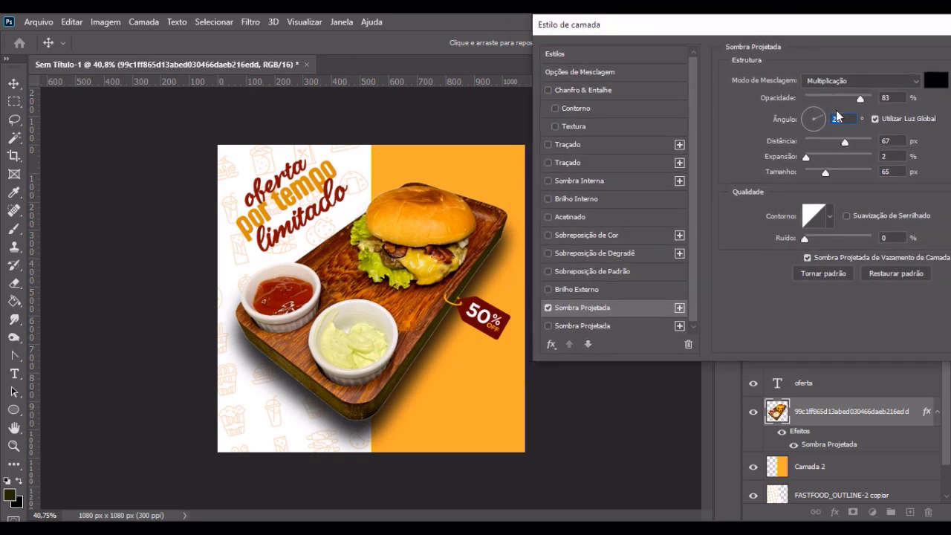
left_click(811, 114)
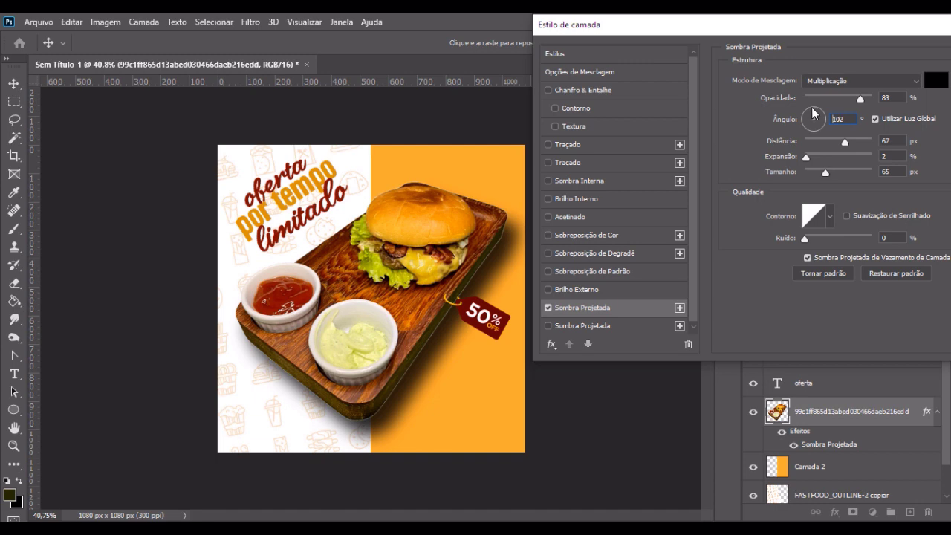
left_click_drag(813, 113, 809, 111)
left_click_drag(846, 141, 829, 174)
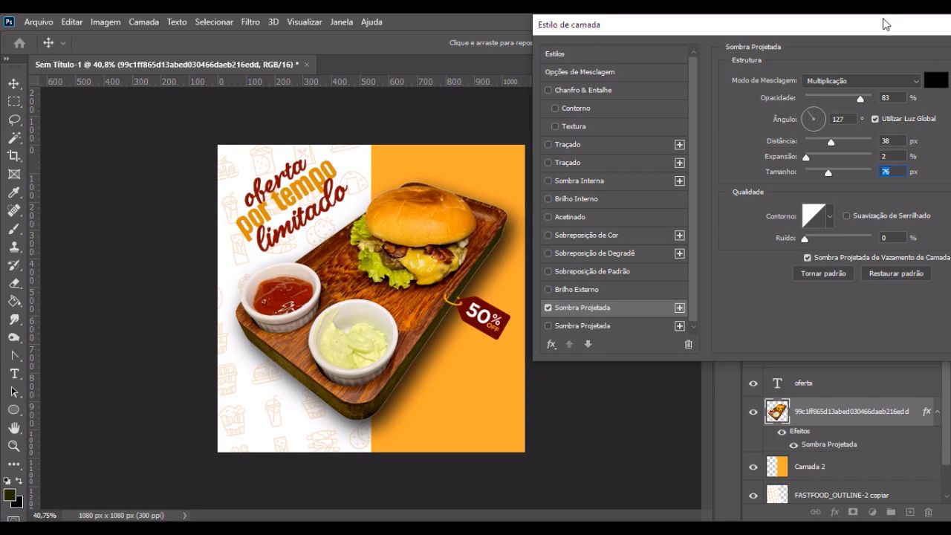
left_click_drag(886, 25, 741, 67)
left_click(918, 95)
Step: Examine the cutout edges of the board and bun up close, comparing them with the drop shadow hidden and shown
scroll(520, 215, "up", 2)
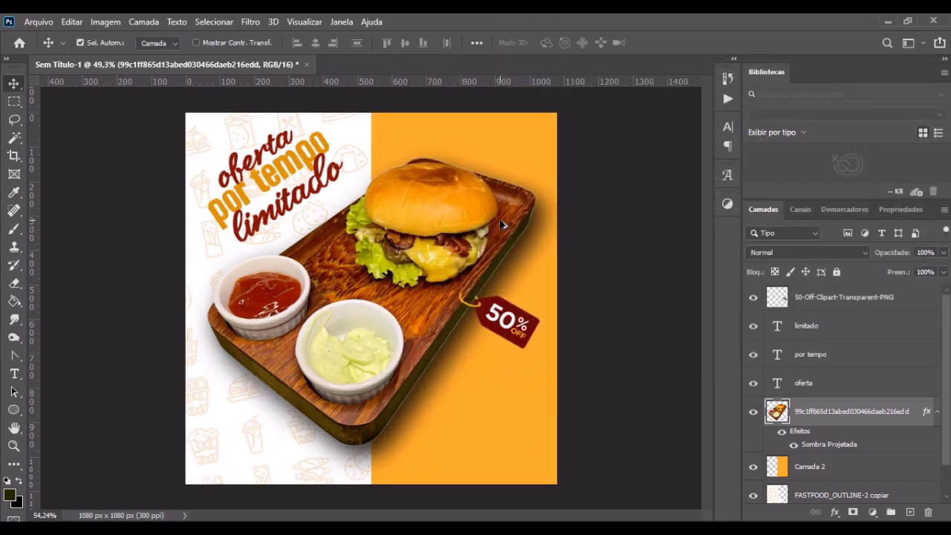
scroll(502, 225, "up", 4)
scroll(576, 201, "down", 1)
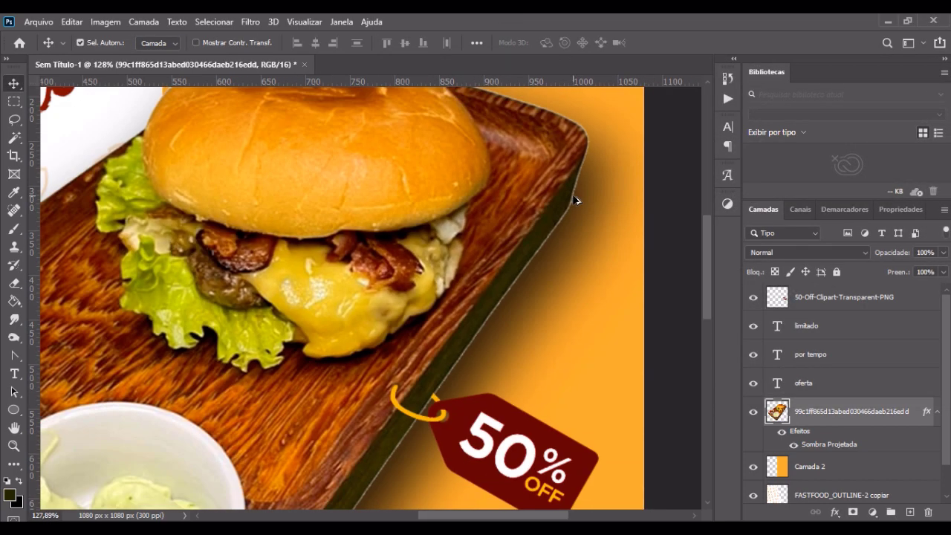
scroll(576, 200, "down", 2)
scroll(576, 200, "down", 2)
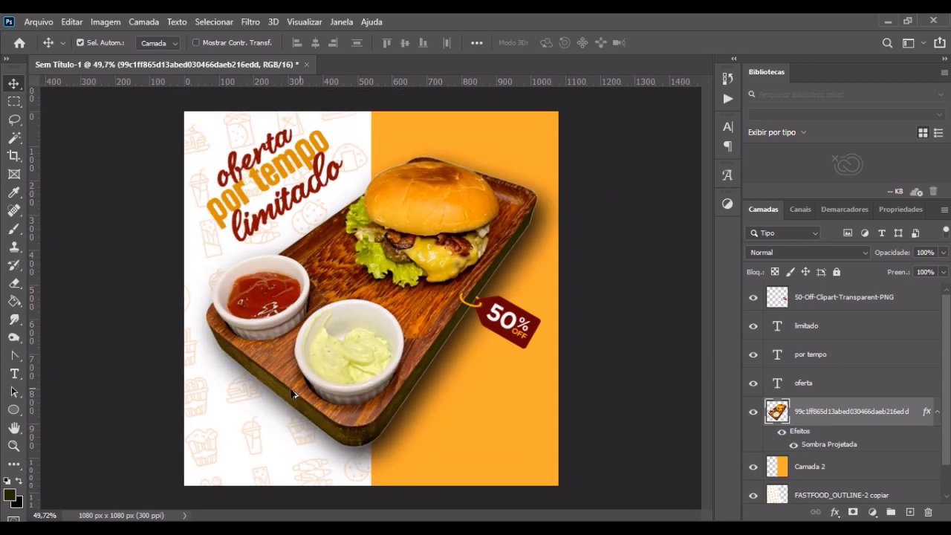
scroll(204, 342, "up", 3)
scroll(508, 382, "down", 2)
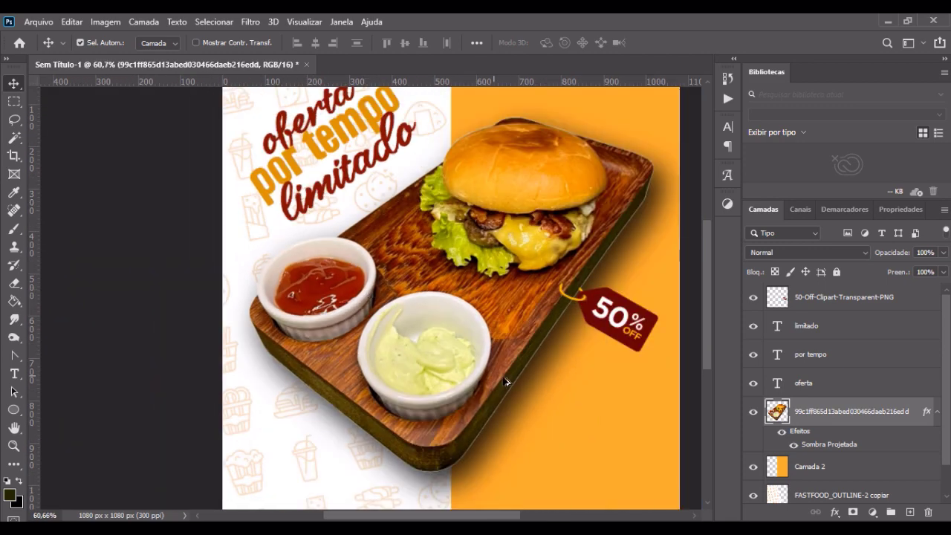
scroll(515, 395, "up", 4)
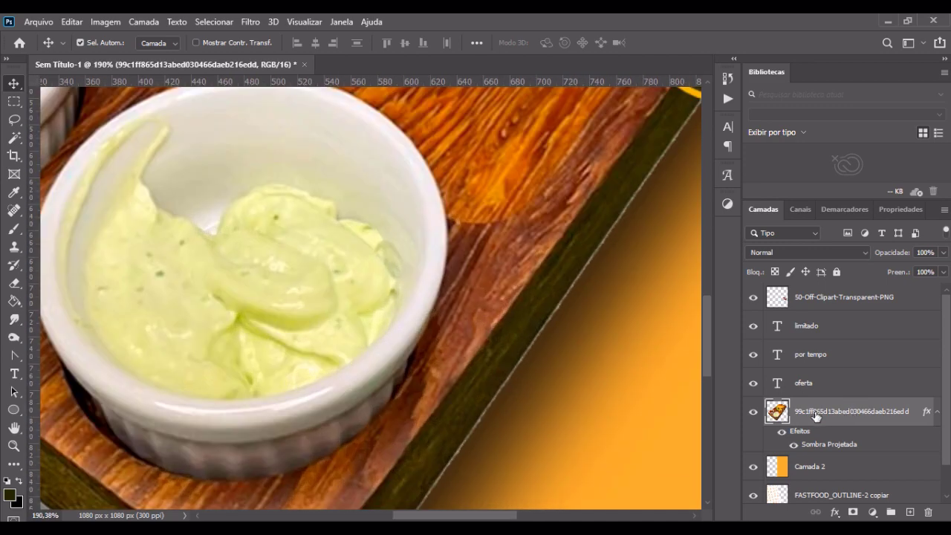
left_click(782, 432)
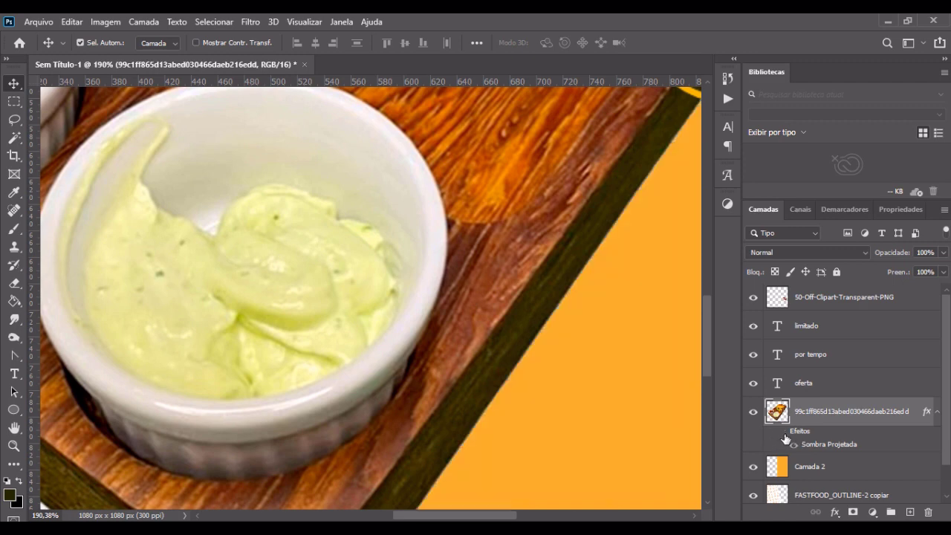
left_click(782, 432)
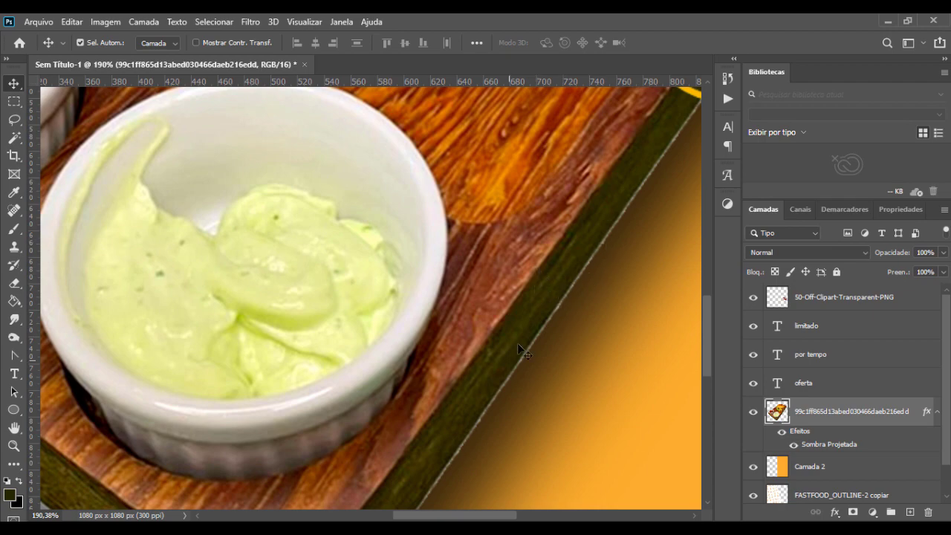
scroll(560, 314, "down", 5, "alt")
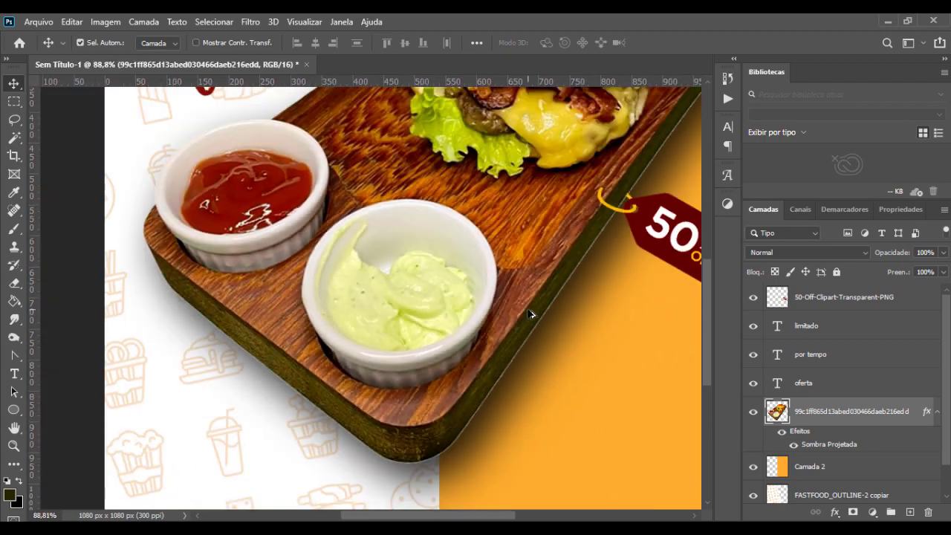
scroll(530, 314, "down", 2, "alt")
scroll(549, 307, "down", 1, "alt")
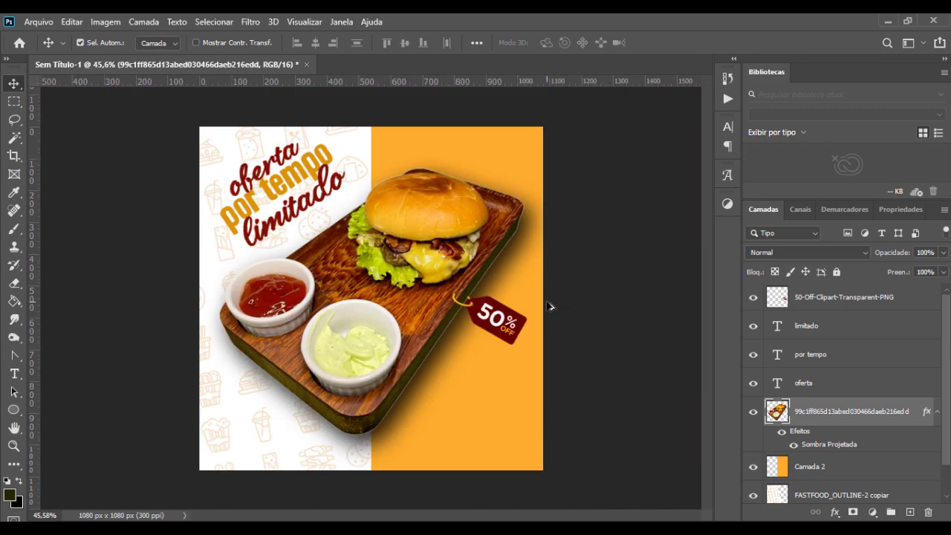
scroll(549, 306, "up", 5, "alt")
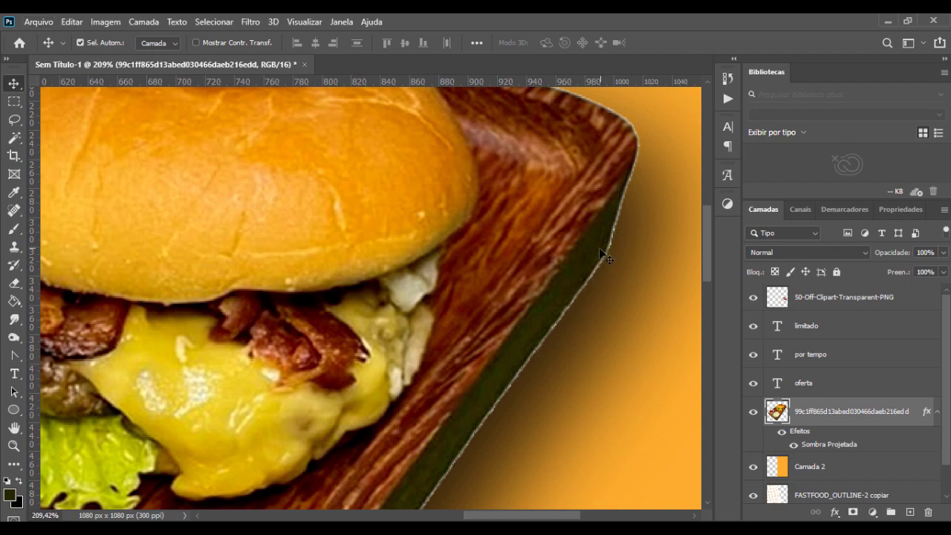
scroll(603, 256, "down", 4, "alt")
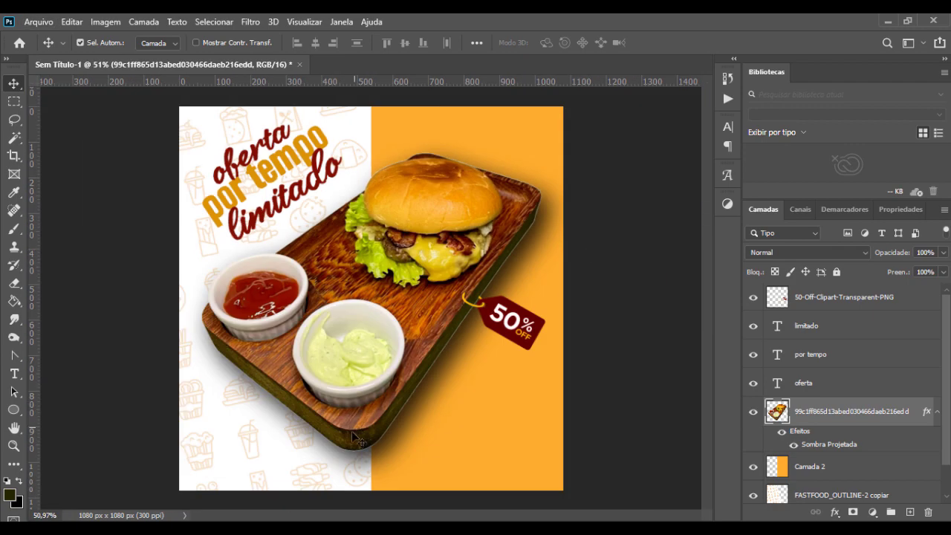
scroll(316, 455, "up", 4, "alt")
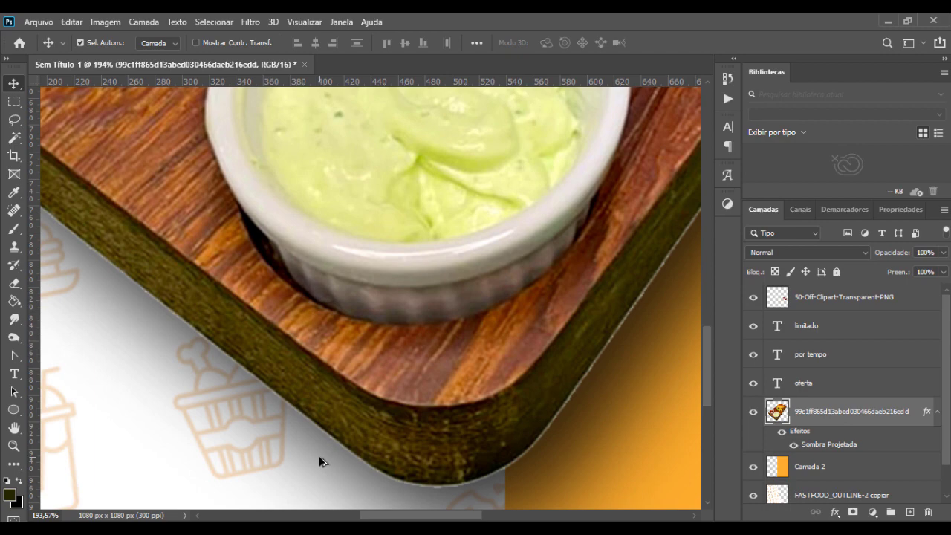
scroll(437, 378, "down", 3, "alt")
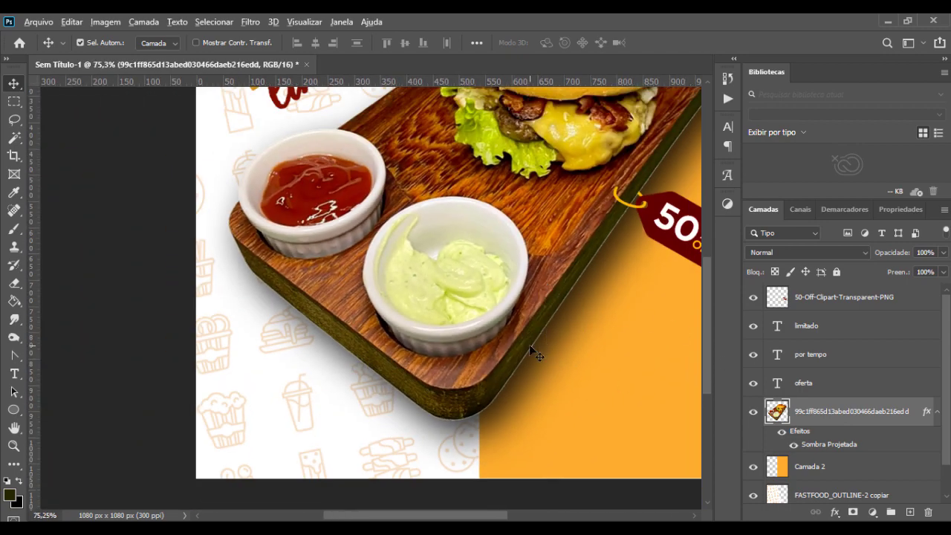
scroll(530, 346, "down", 2, "alt")
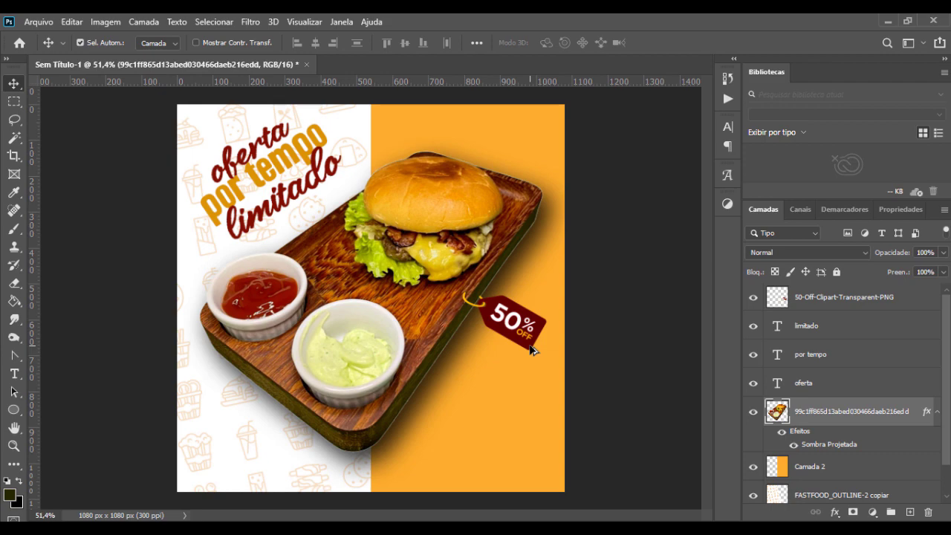
scroll(385, 176, "up", 4, "alt")
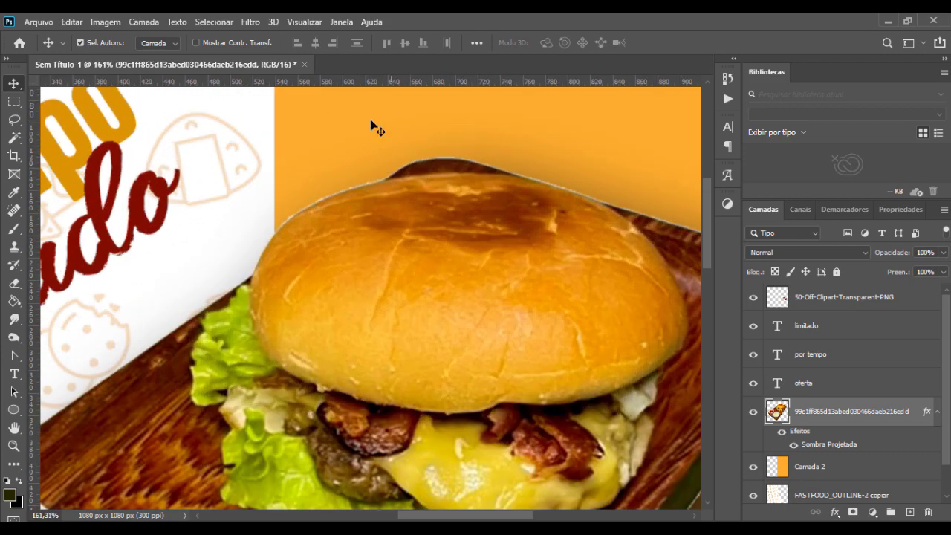
Step: Add an empty layer above the burger photo layer and place a duplicate of the photo above it
left_click(910, 512)
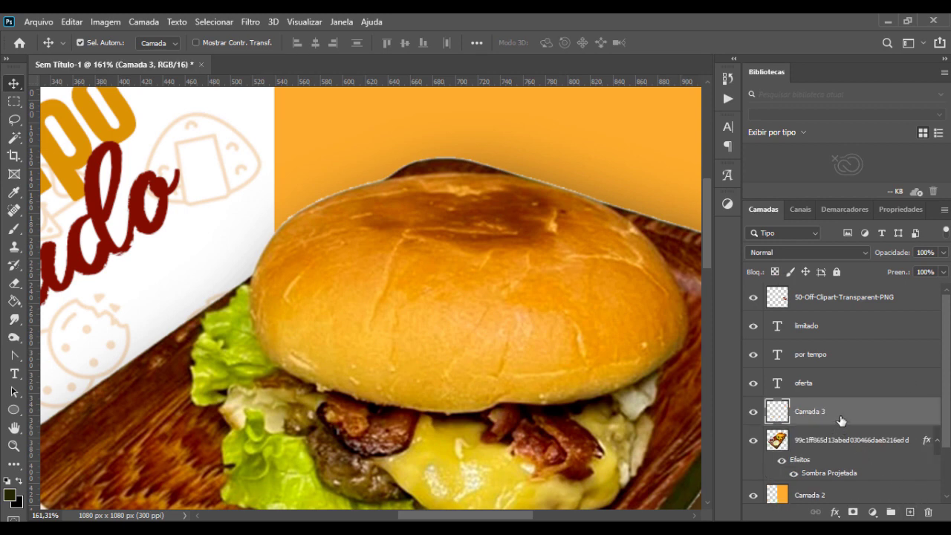
left_click(820, 439)
key("ctrl+j")
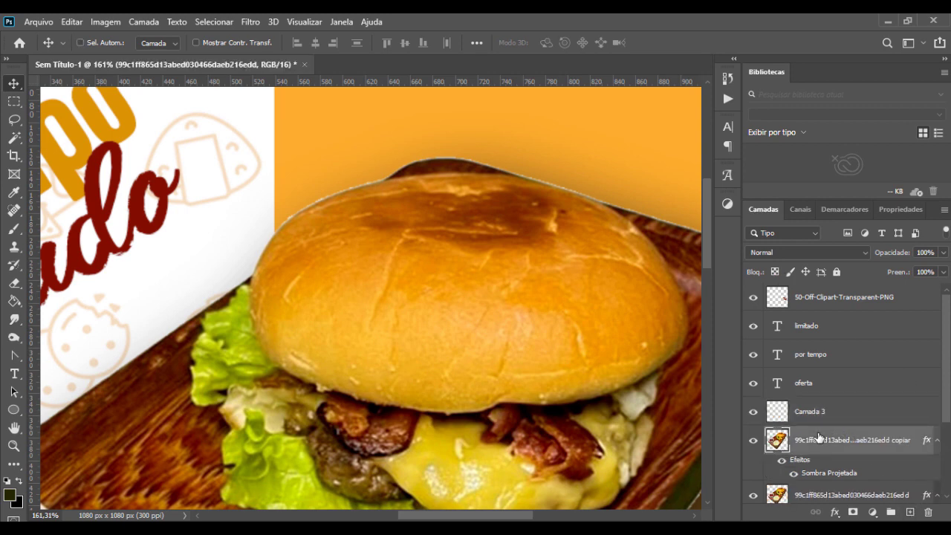
left_click_drag(821, 444, 823, 416)
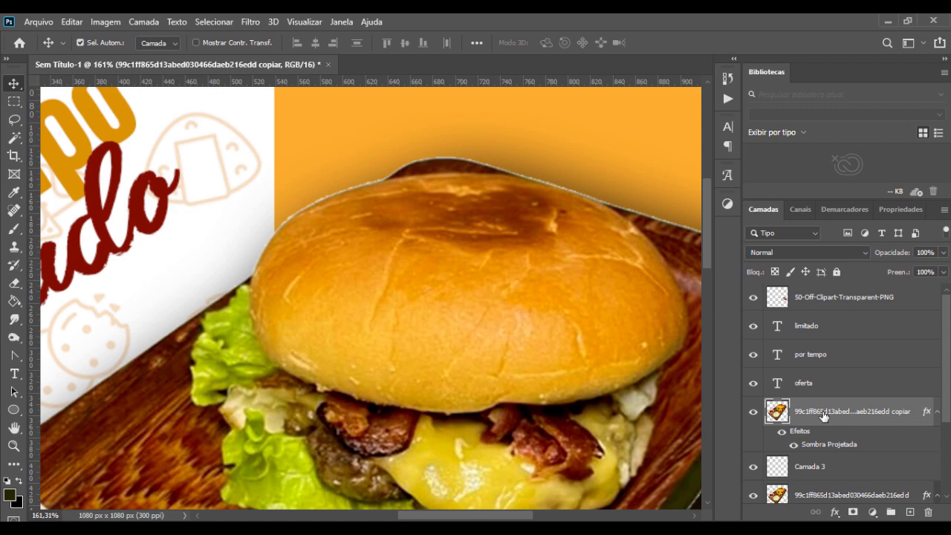
Step: Hide the drop shadow effect on the duplicated burger photo layer
left_click(781, 433)
left_click(795, 447)
left_click(795, 445)
Step: Fill the empty layer beneath the duplicated burger photo with white using the Paint Bucket
left_click(804, 467)
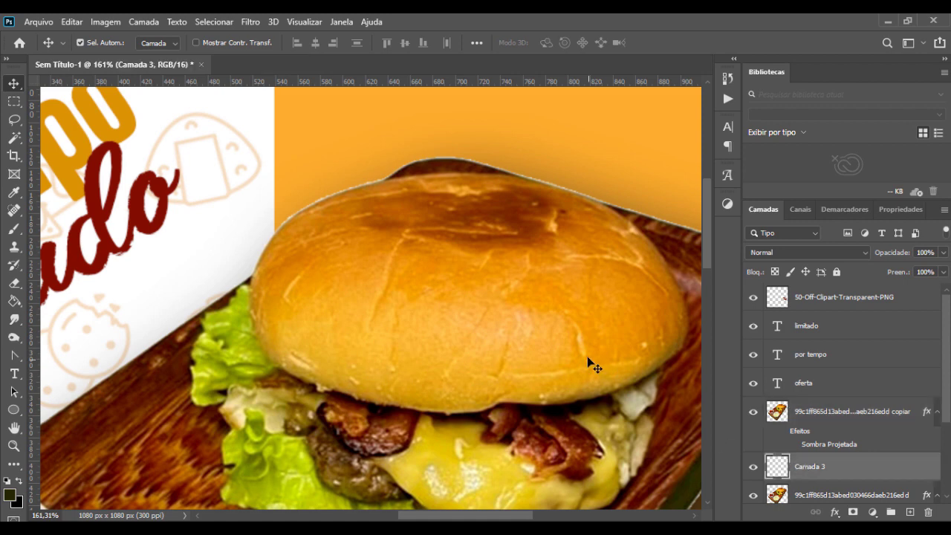
key("d")
key("x")
key("g")
left_click(241, 206)
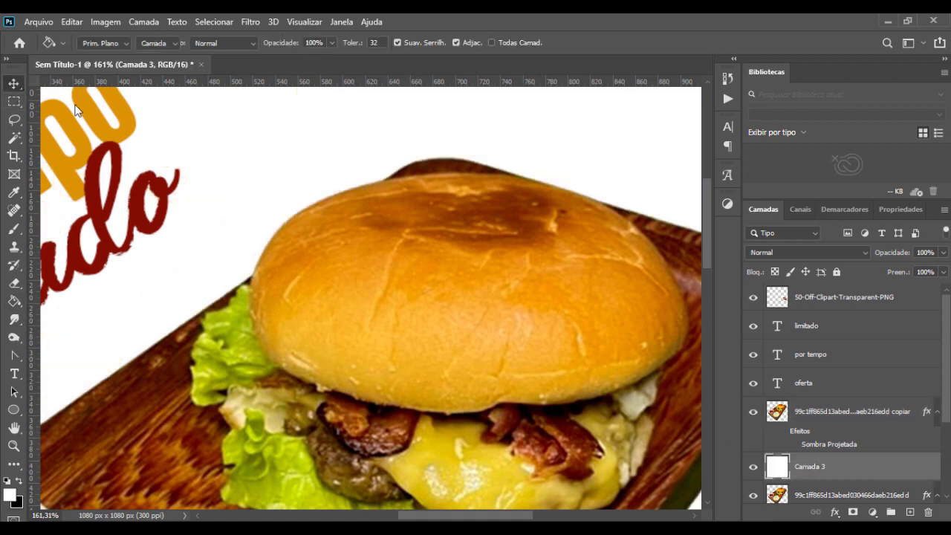
Step: Merge the duplicated burger photo layer with the white layer beneath it
left_click(14, 83)
left_click(842, 415, "ctrl")
key("ctrl+e")
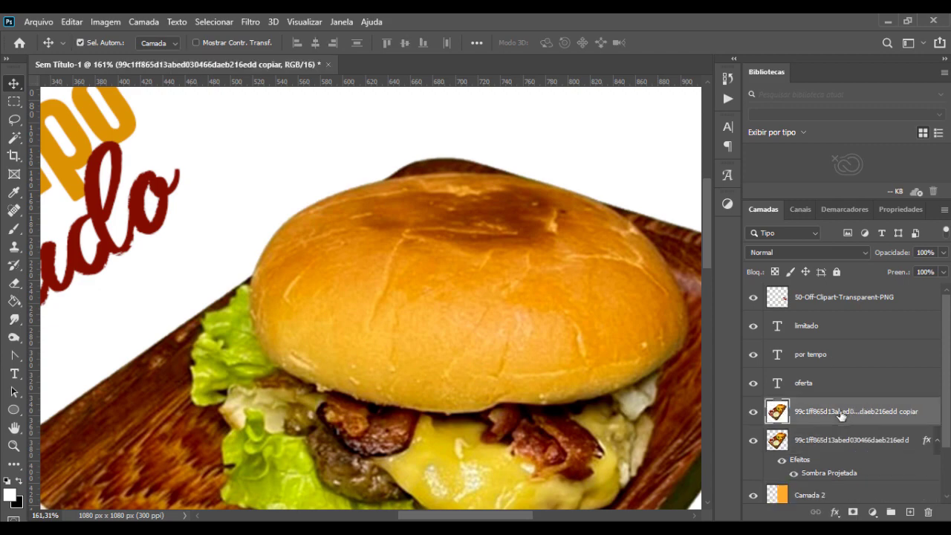
Step: Try selecting the merged layer's white background with the Magic Wand at tolerance 20 and check the selection along the board's edge
key("ctrl+0")
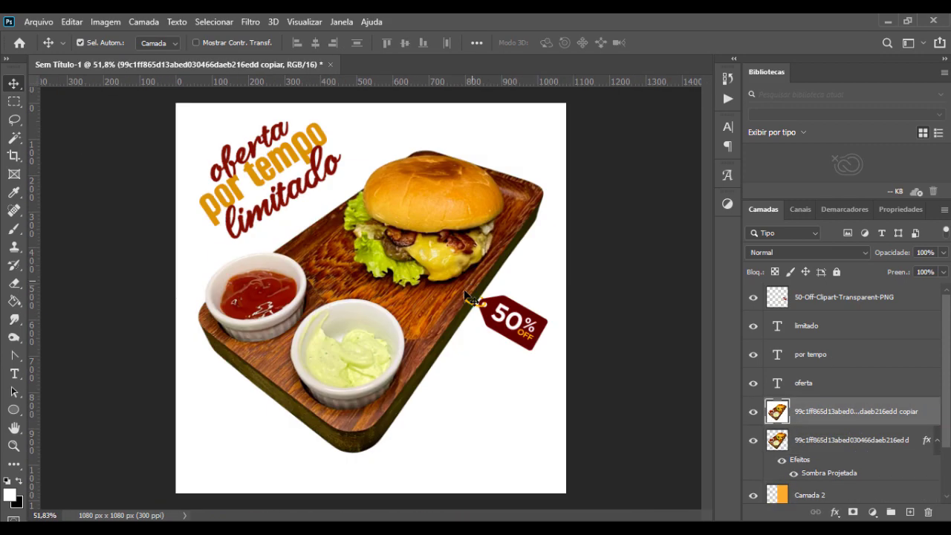
key("w")
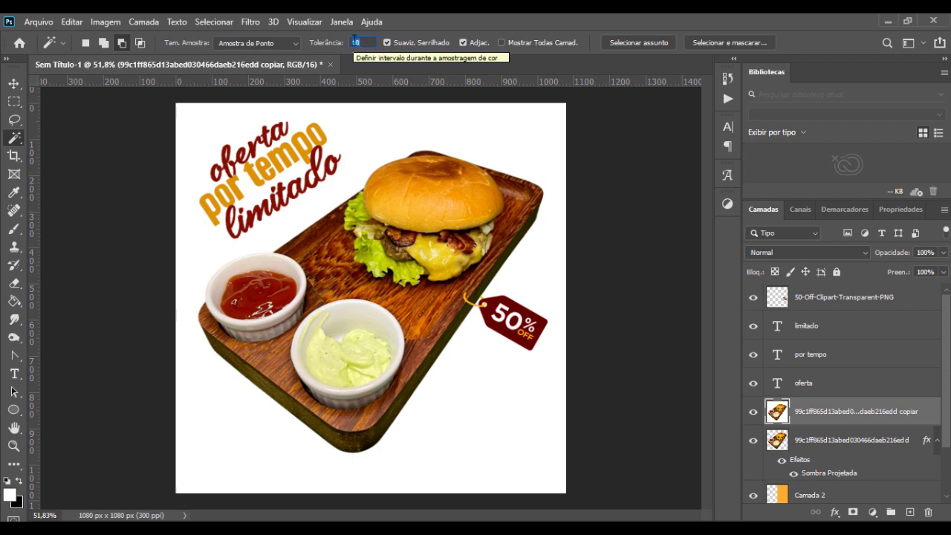
type("20")
left_click(435, 128)
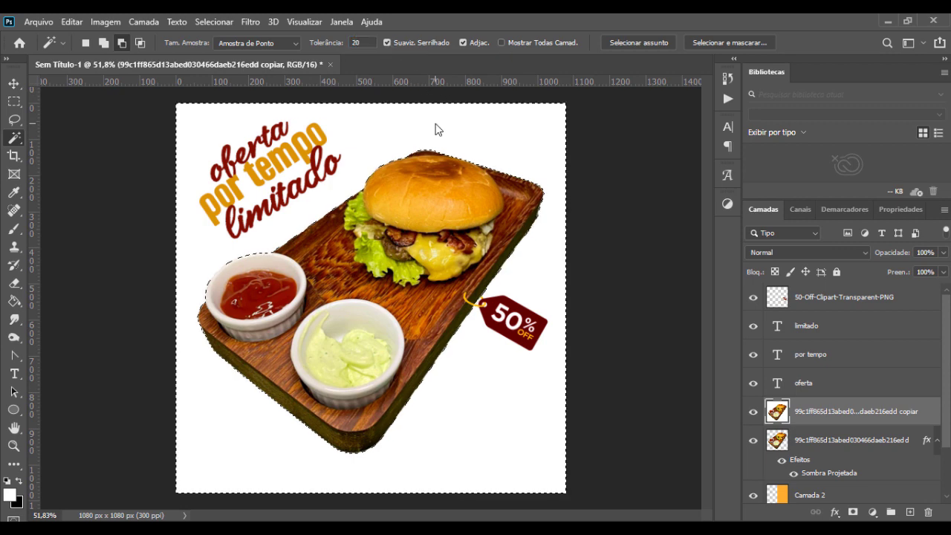
scroll(531, 238, "up", 10)
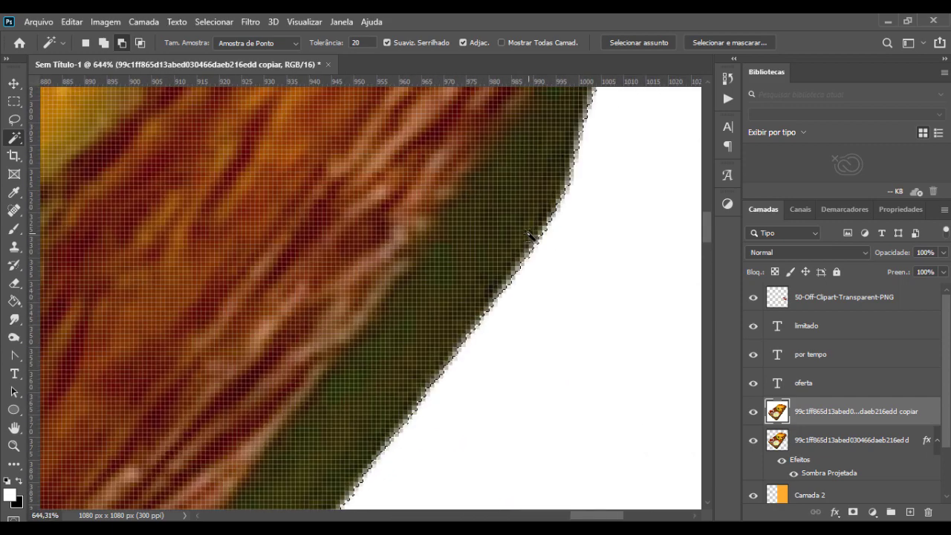
scroll(546, 235, "down", 3)
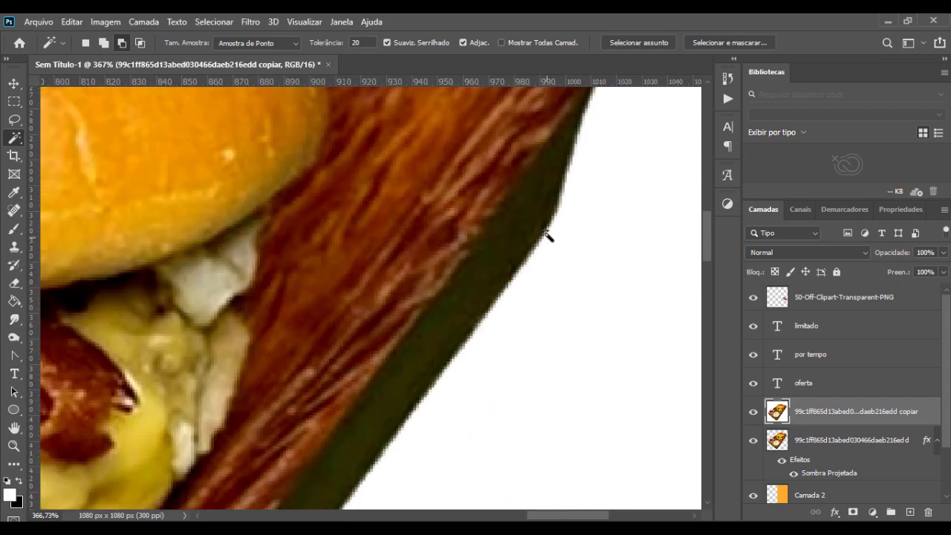
Step: Reselect the white background around the board with the Magic Wand at tolerance 30
scroll(546, 235, "down", 2)
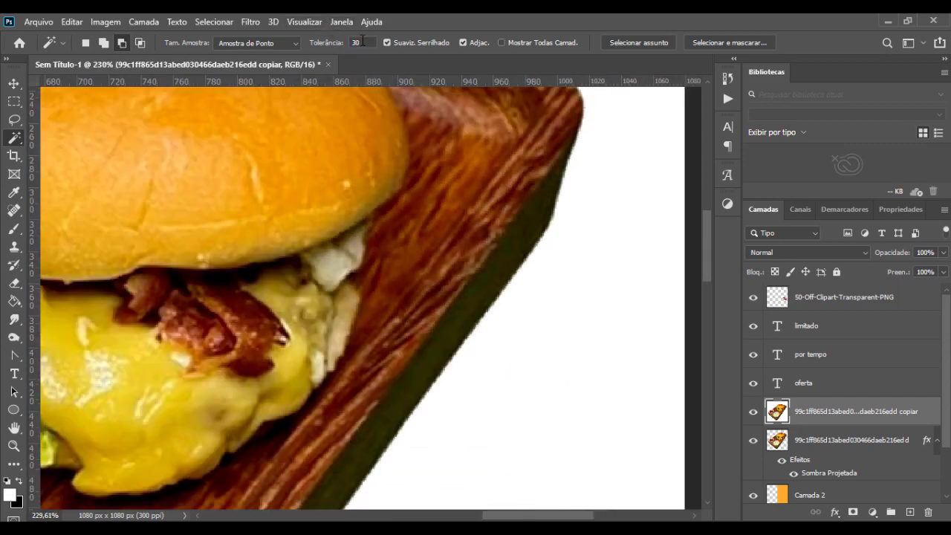
scroll(563, 314, "down", 6)
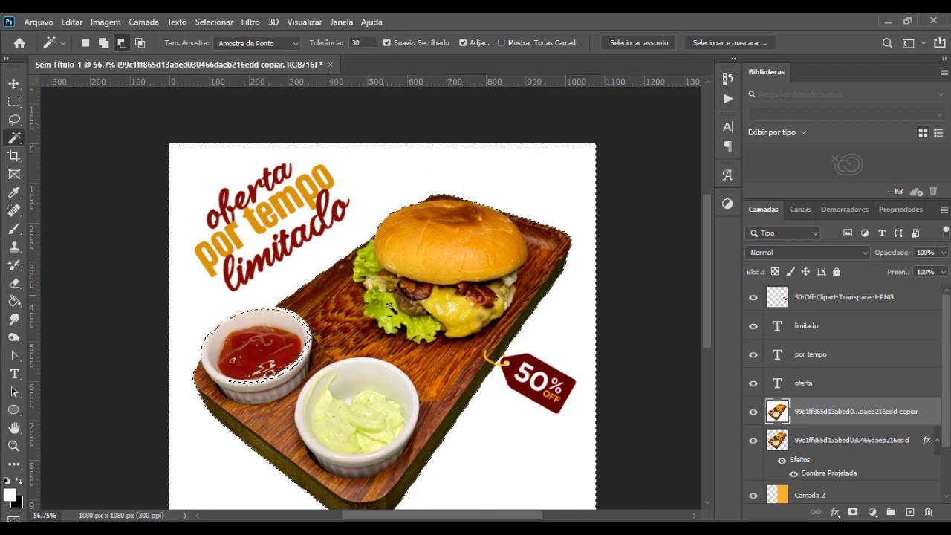
Step: Reselect the white background around the board with the Magic Wand at tolerance 20, delete it and deselect
scroll(230, 326, "up", 5)
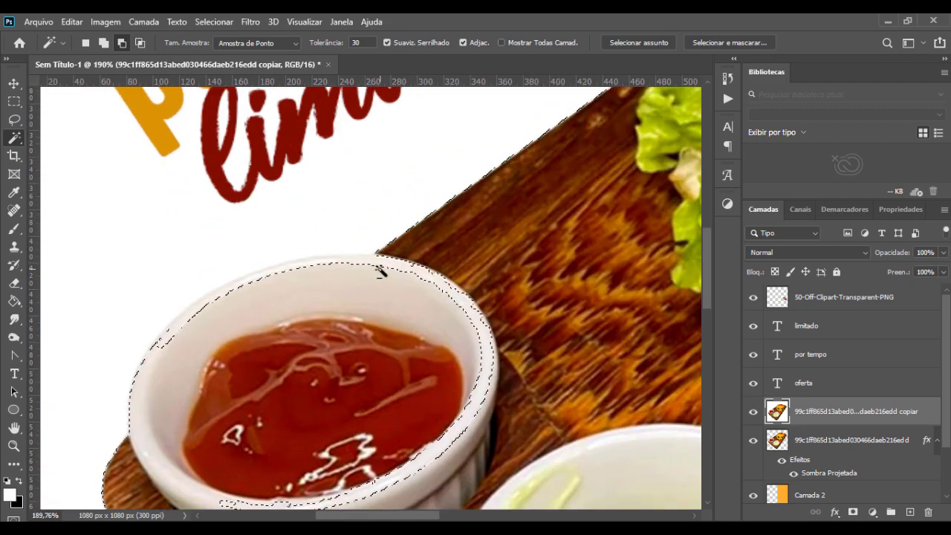
key("ctrl+d")
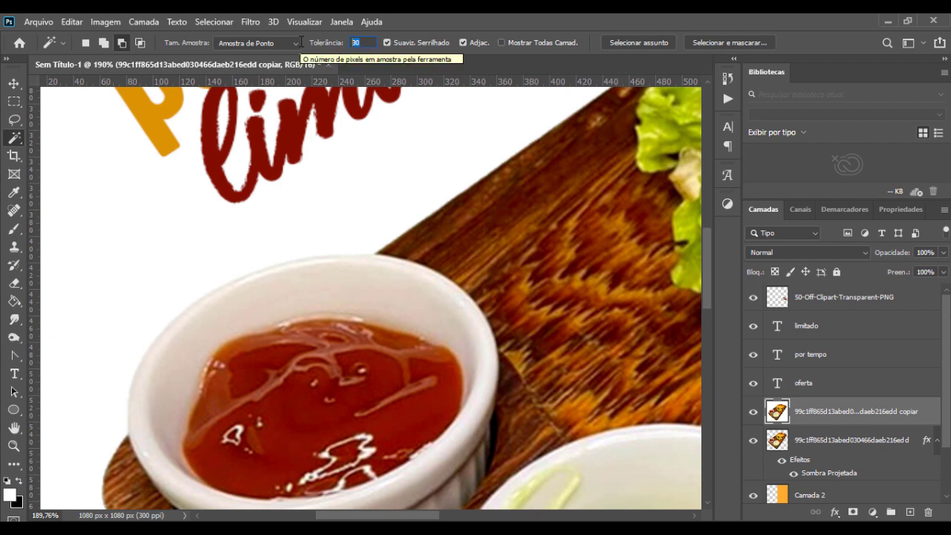
type("20")
left_click(434, 202)
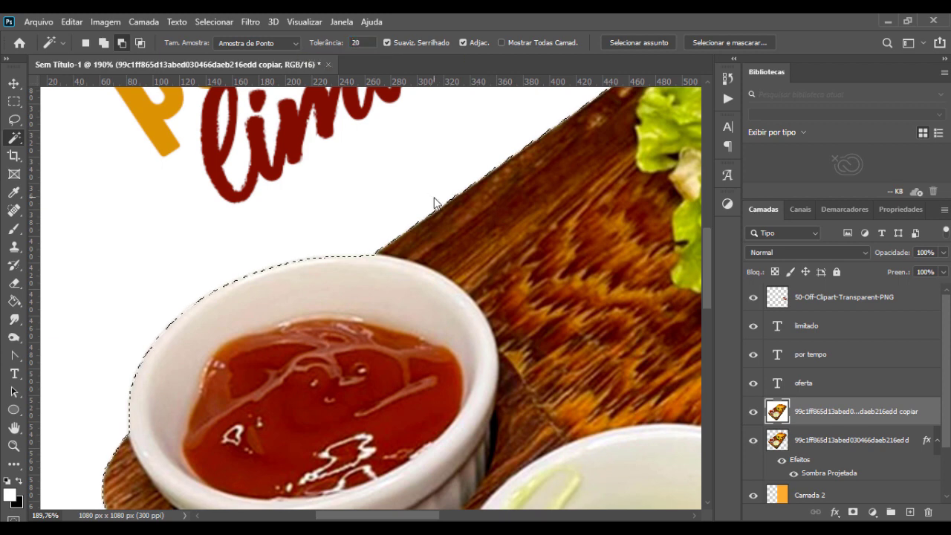
key("Delete")
key("ctrl+d")
key("v")
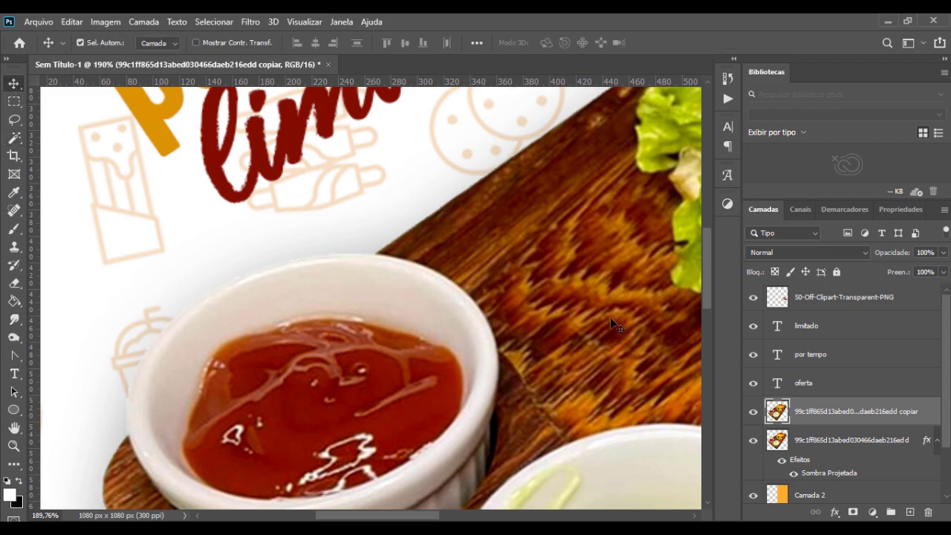
scroll(520, 343, "down", 8)
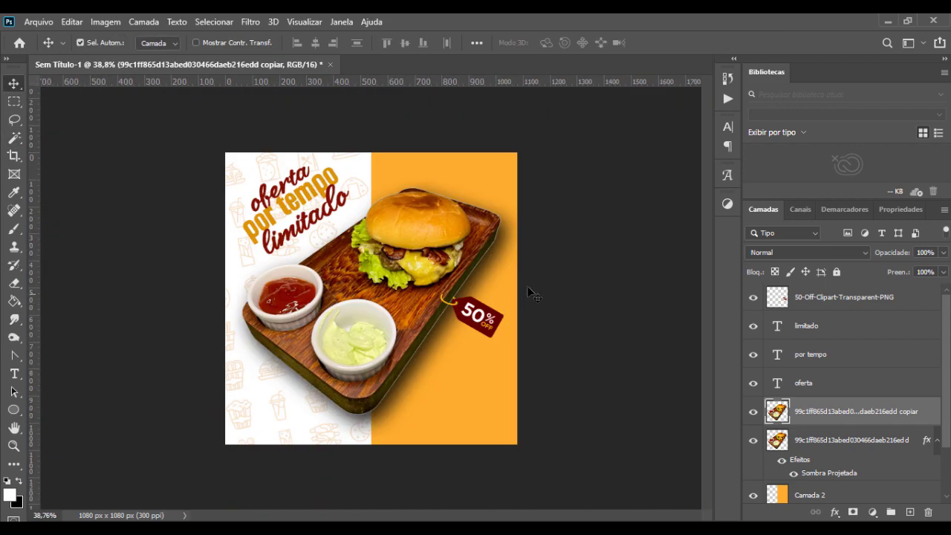
Step: Copy the drop shadow layer style from the original burger photo layer and paste it onto the cleaned copy
scroll(523, 267, "up", 3)
left_click(752, 442)
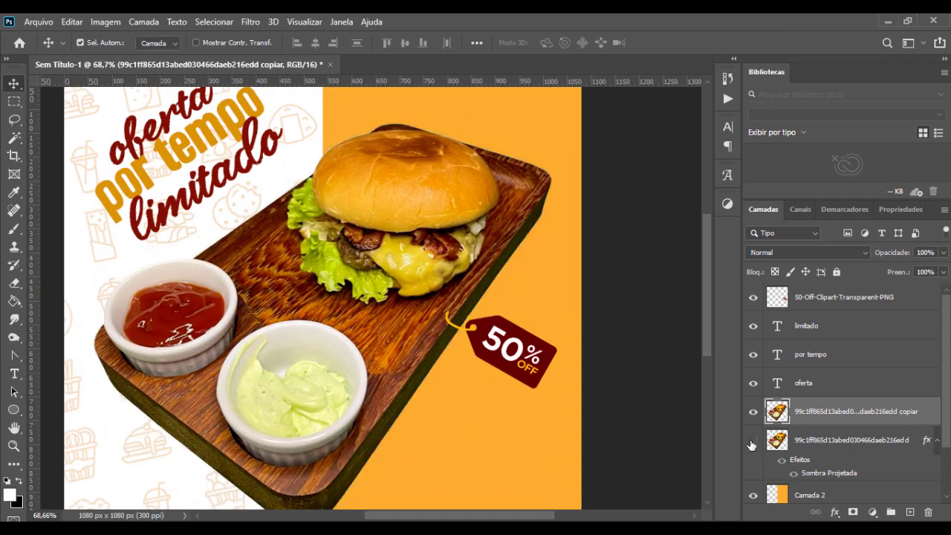
left_click(753, 442)
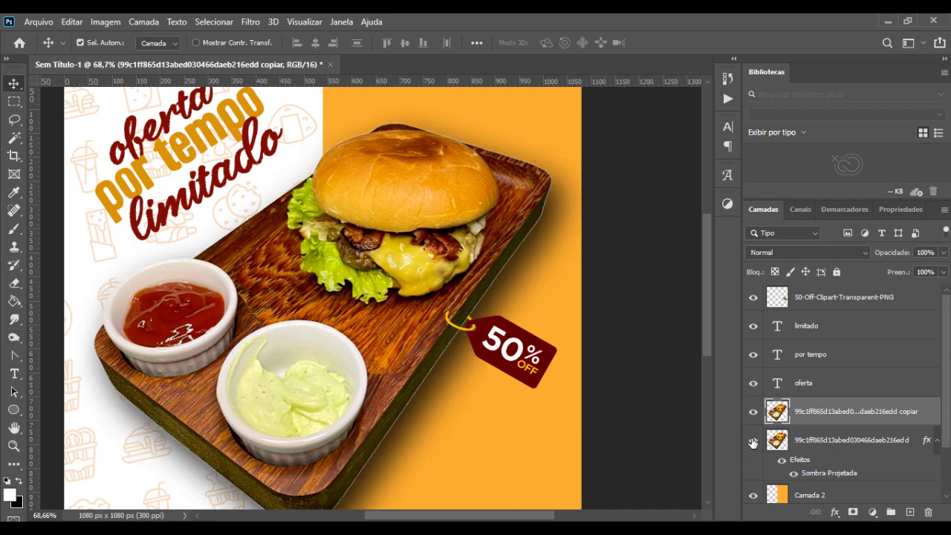
right_click(834, 443)
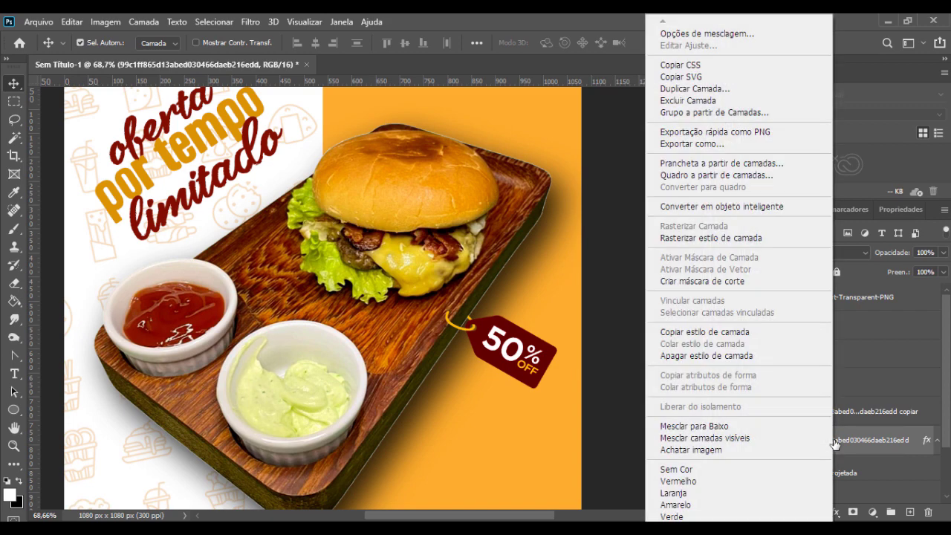
left_click(705, 331)
left_click(868, 420)
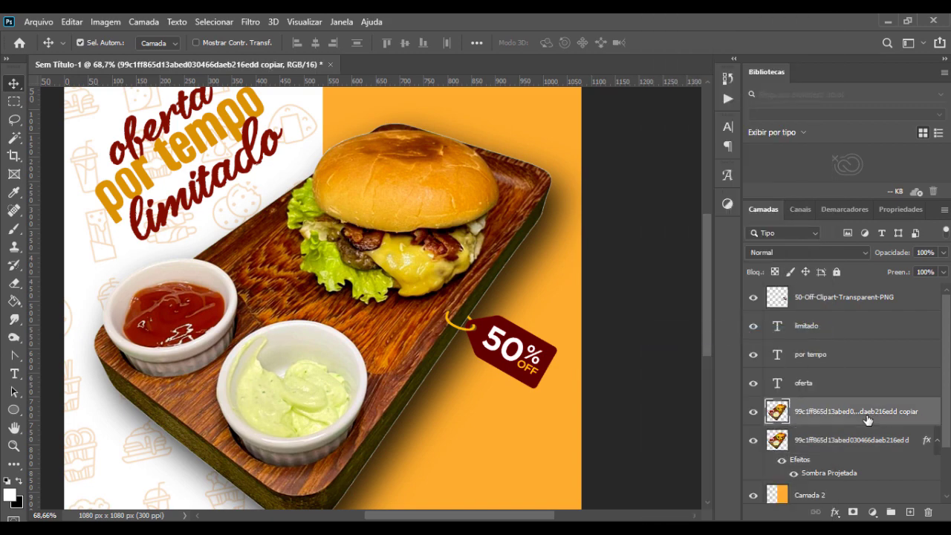
right_click(868, 420)
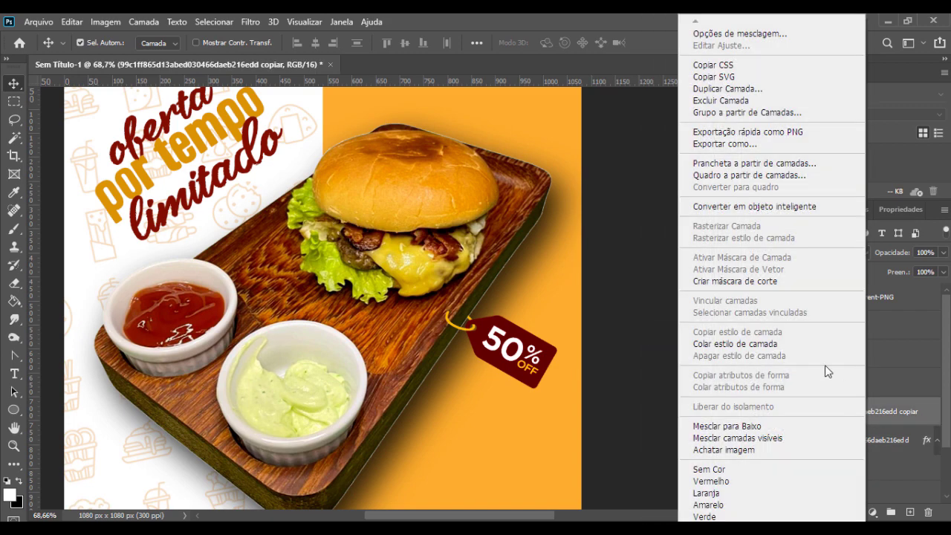
left_click(767, 343)
Step: Delete the original burger photo layer and check the remaining copy's drop shadow by hiding and showing it
left_click(792, 468)
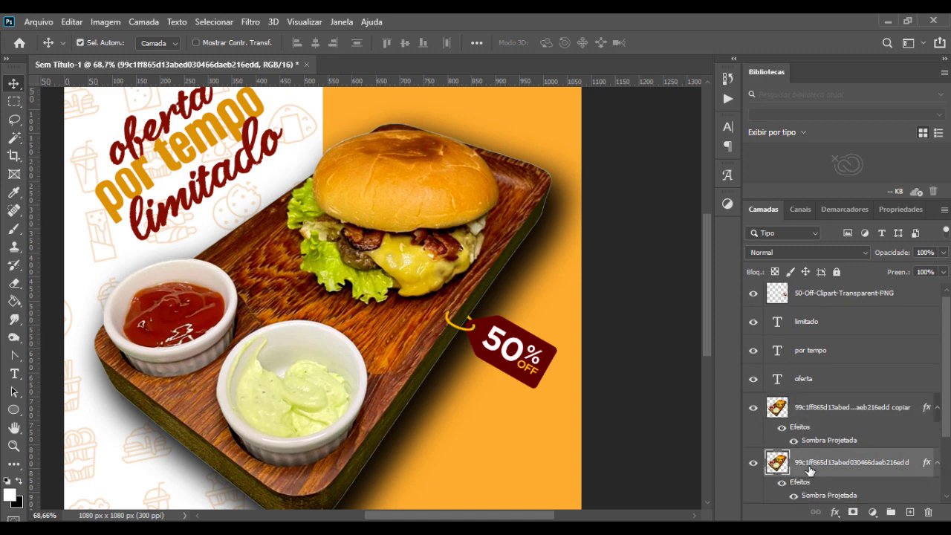
key("Delete")
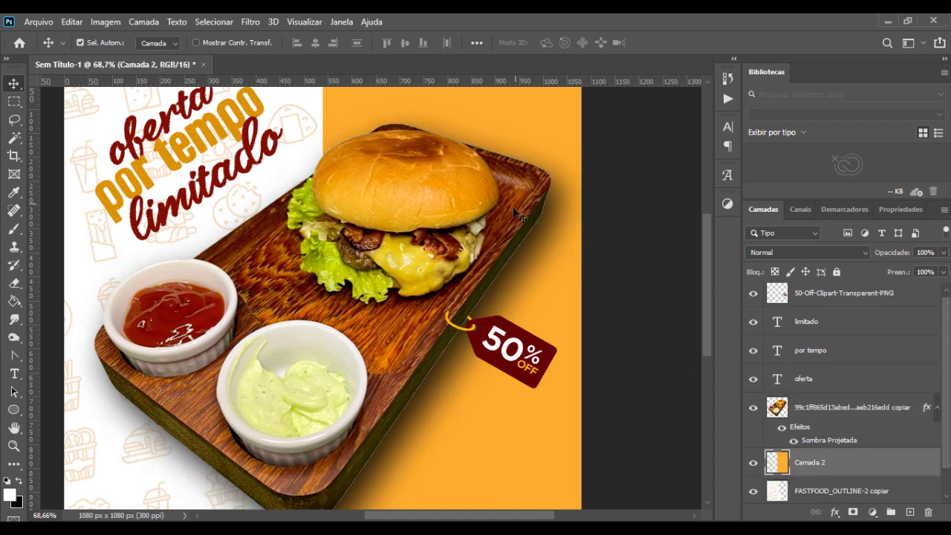
left_click(794, 442)
left_click(794, 441)
scroll(513, 305, "down", 3, "alt")
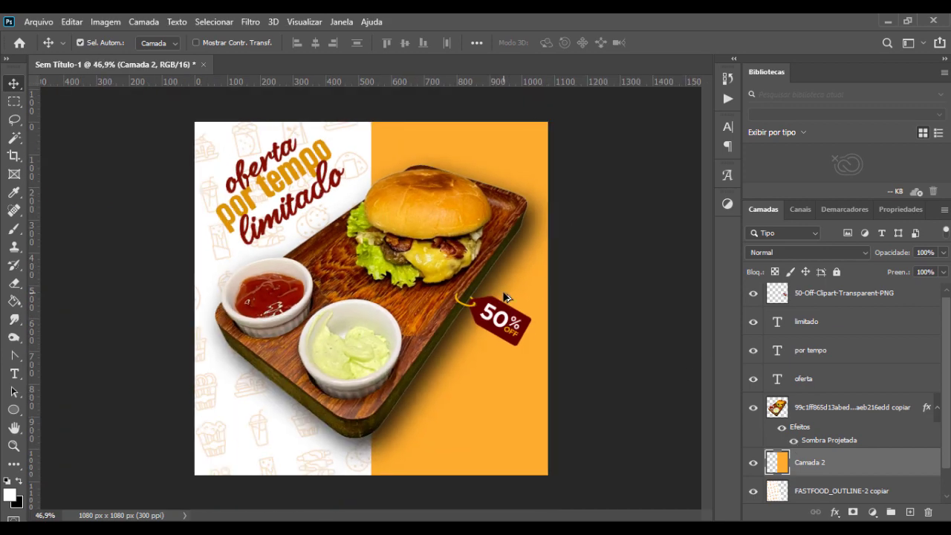
scroll(509, 301, "down", 1, "alt")
scroll(446, 294, "up", 1, "alt")
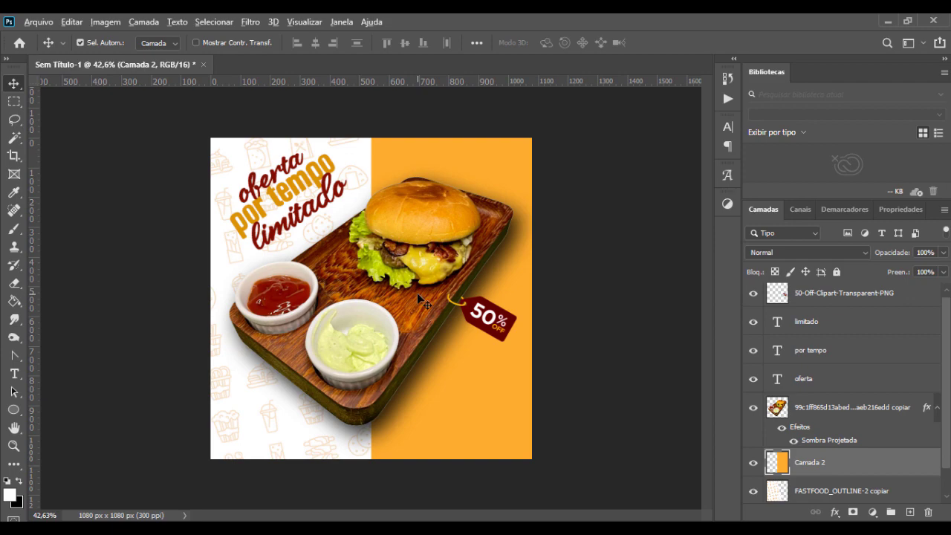
scroll(417, 292, "up", 1, "alt")
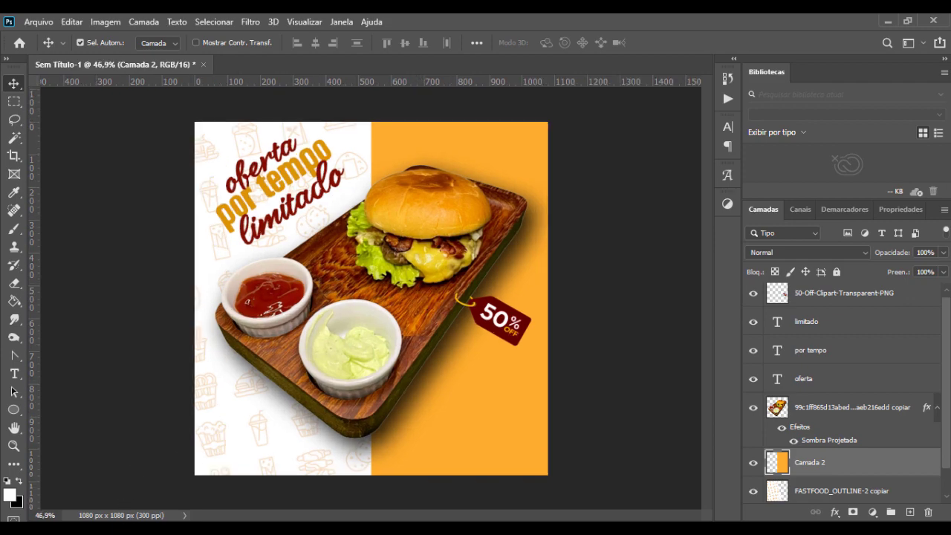
Step: Place the Logo Fundo Transparente image file into the post at its original size
left_click(183, 488)
left_click_drag(327, 199, 463, 408)
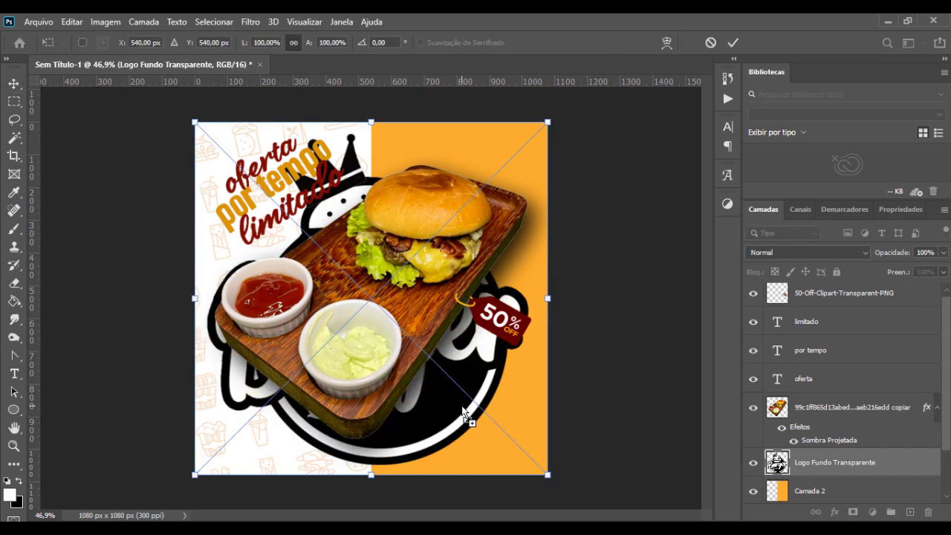
key("Return")
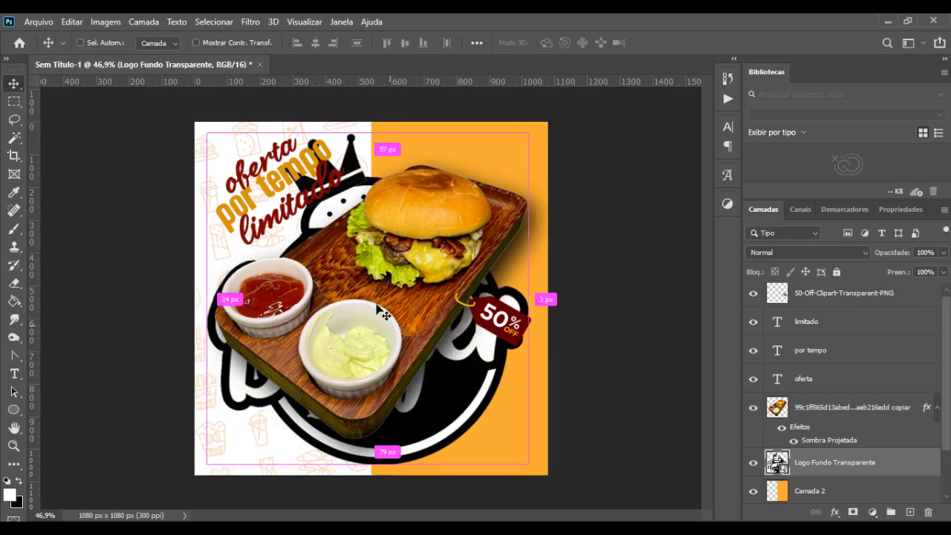
Step: Scale the Burger Queen logo down and position it in the lower-right corner of the orange half
key("ctrl+t")
left_click_drag(196, 123, 460, 392)
left_click_drag(495, 435, 484, 423)
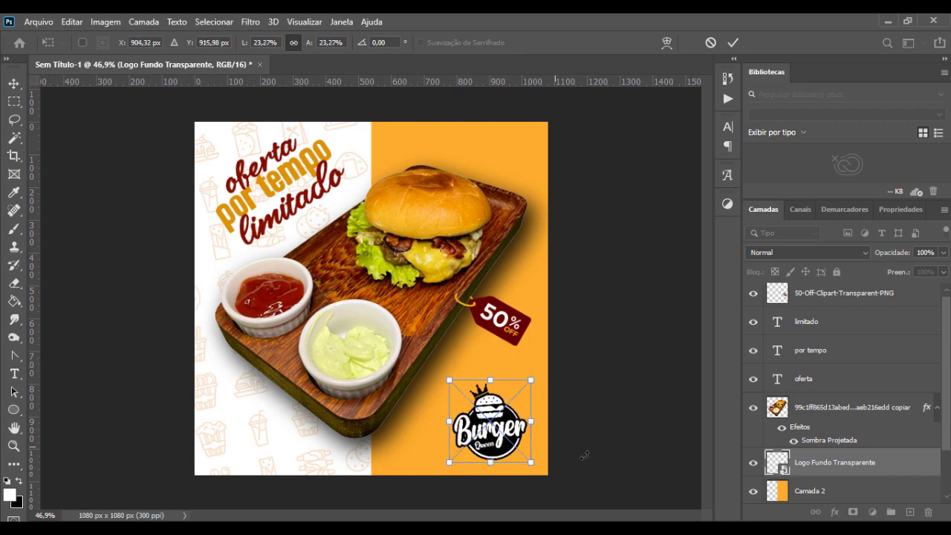
left_click_drag(443, 386, 460, 389)
key("Return")
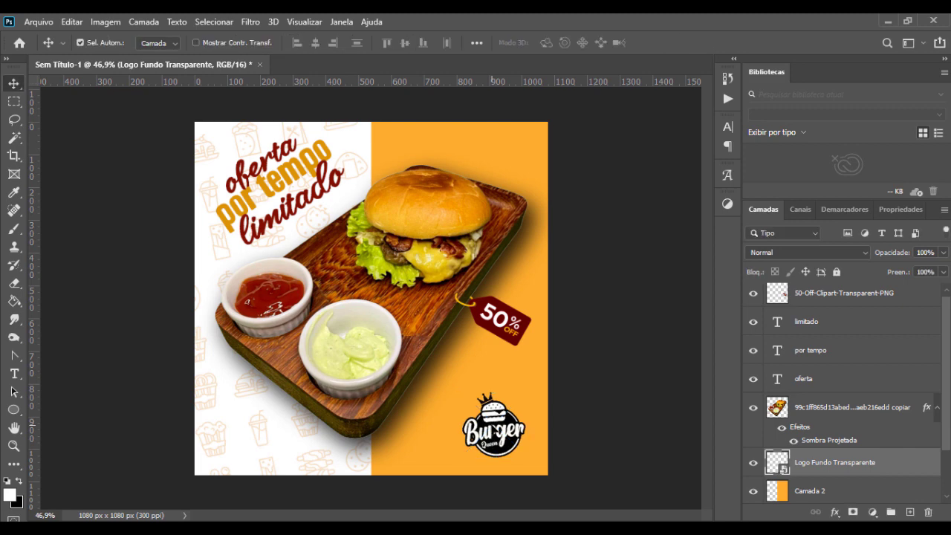
Step: Move the logo layer directly beneath the 50% off tag layer and rasterize it
left_click_drag(860, 466, 842, 321)
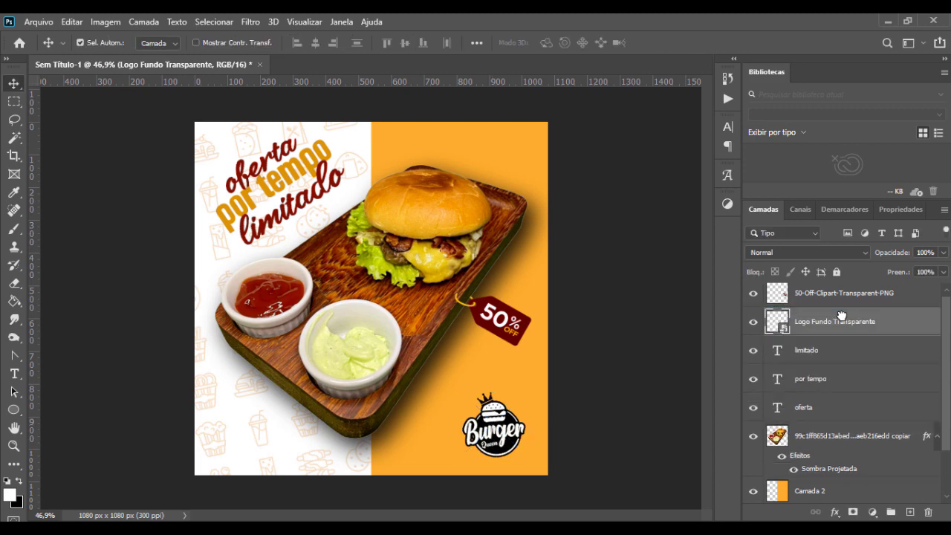
right_click(842, 321)
left_click(728, 275)
Step: Activate the Background Eraser tool and set its tolerance to 50%
scroll(504, 468, "up", 5)
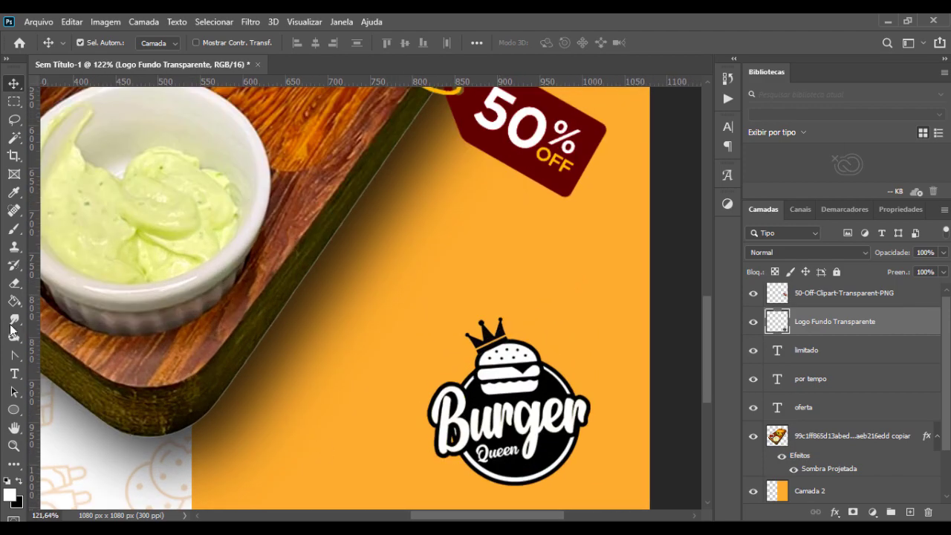
key("e")
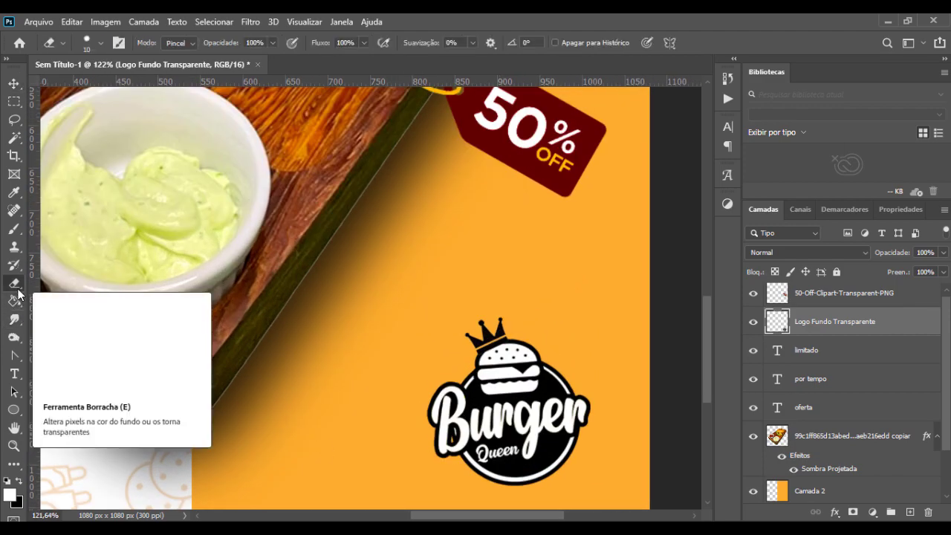
right_click(15, 283)
left_click(96, 297)
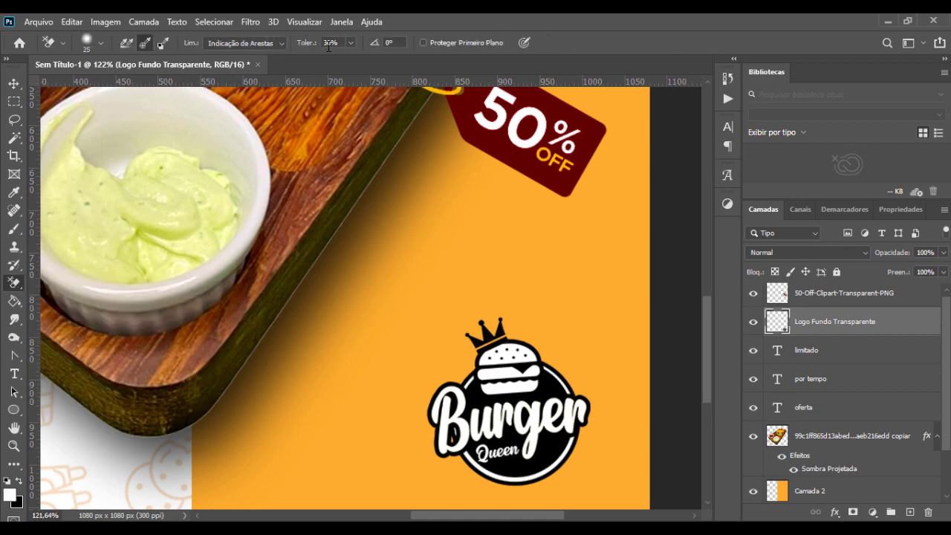
type("50")
key("Return")
scroll(593, 477, "up", 3)
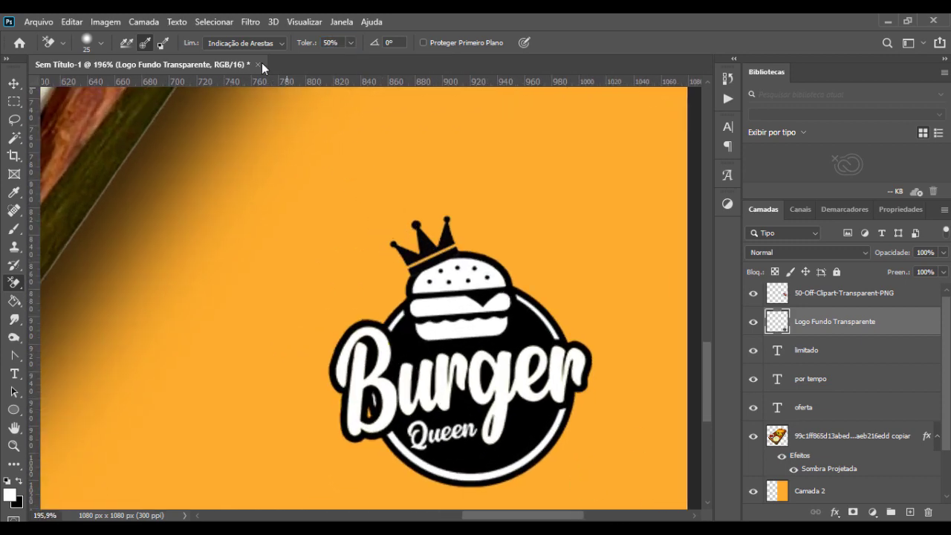
Step: Try erasing the logo's white areas with the Background Eraser and undo the strokes
mouse_move(482, 302)
left_mouse_down()
mouse_move(415, 308)
mouse_move(501, 301)
mouse_move(418, 314)
mouse_move(511, 268)
mouse_move(390, 299)
left_mouse_up()
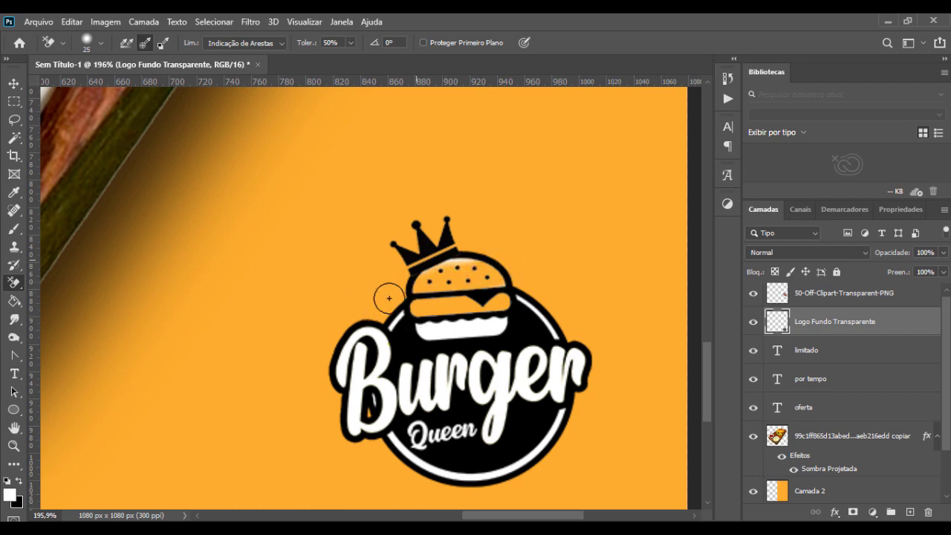
mouse_move(366, 344)
left_mouse_down()
mouse_move(419, 306)
mouse_move(373, 374)
mouse_move(352, 442)
mouse_move(371, 400)
mouse_move(369, 416)
mouse_move(398, 393)
mouse_move(395, 407)
mouse_move(384, 395)
mouse_move(374, 402)
mouse_move(382, 394)
mouse_move(355, 417)
mouse_move(345, 365)
mouse_move(362, 322)
mouse_move(355, 386)
mouse_move(365, 359)
mouse_move(383, 355)
mouse_move(416, 371)
mouse_move(409, 405)
mouse_move(408, 347)
mouse_move(411, 436)
mouse_move(427, 371)
mouse_move(416, 384)
mouse_move(454, 358)
mouse_move(444, 399)
mouse_move(446, 385)
mouse_move(449, 402)
mouse_move(473, 373)
mouse_move(476, 397)
mouse_move(455, 398)
mouse_move(463, 373)
mouse_move(479, 400)
mouse_move(518, 342)
mouse_move(532, 348)
mouse_move(512, 409)
mouse_move(534, 387)
mouse_move(560, 387)
mouse_move(543, 445)
mouse_move(558, 415)
mouse_move(543, 429)
mouse_move(527, 405)
mouse_move(550, 438)
mouse_move(490, 471)
mouse_move(407, 460)
mouse_move(467, 438)
mouse_move(458, 429)
mouse_move(379, 445)
mouse_move(464, 432)
left_mouse_up()
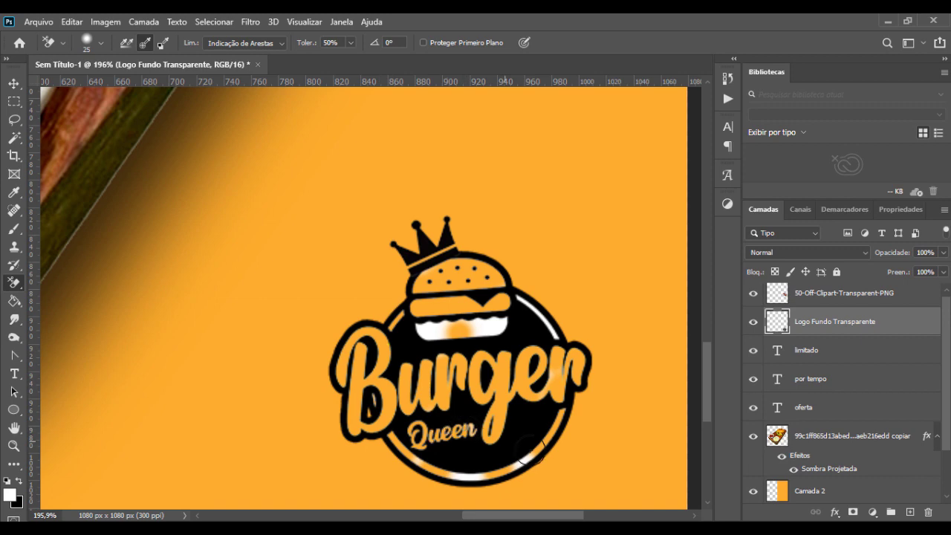
key("ctrl+z")
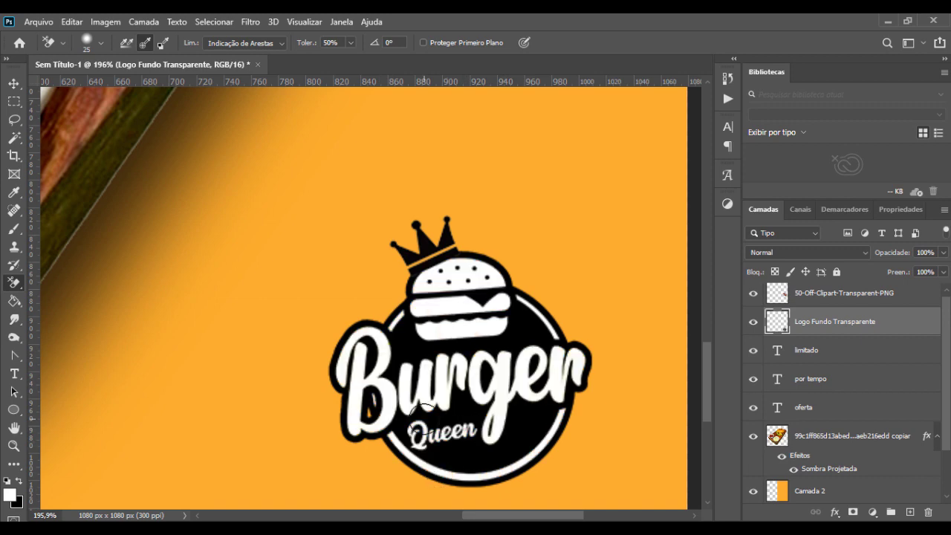
Step: Apply Brightness/Contrast to the logo layer with brightness -104 and contrast 100
left_click(13, 83)
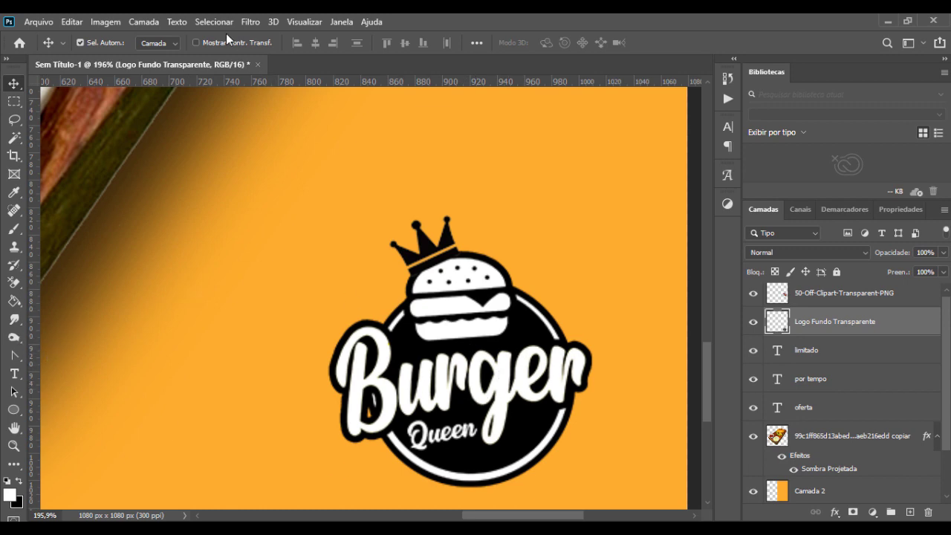
left_click(107, 21)
mouse_move(119, 57)
left_click(313, 60)
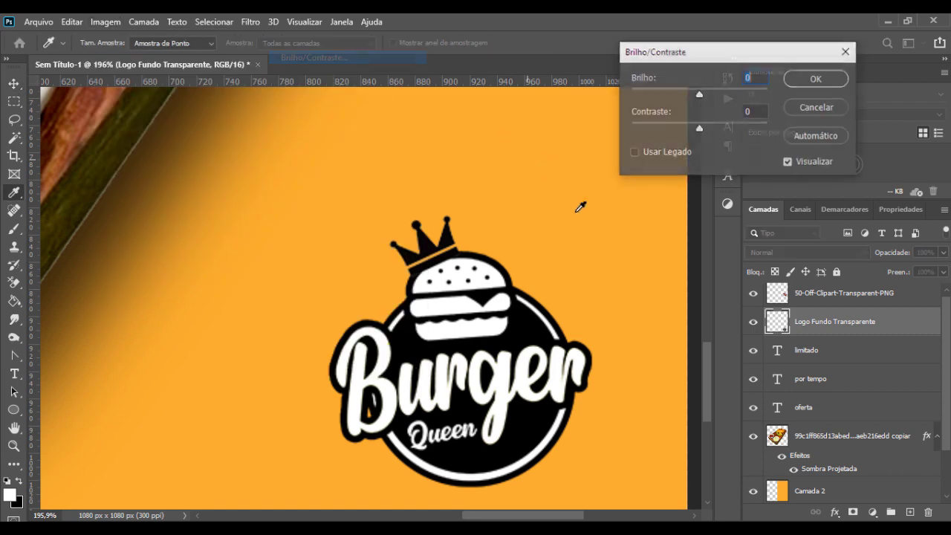
left_click_drag(698, 100, 628, 116)
left_click_drag(702, 133, 770, 130)
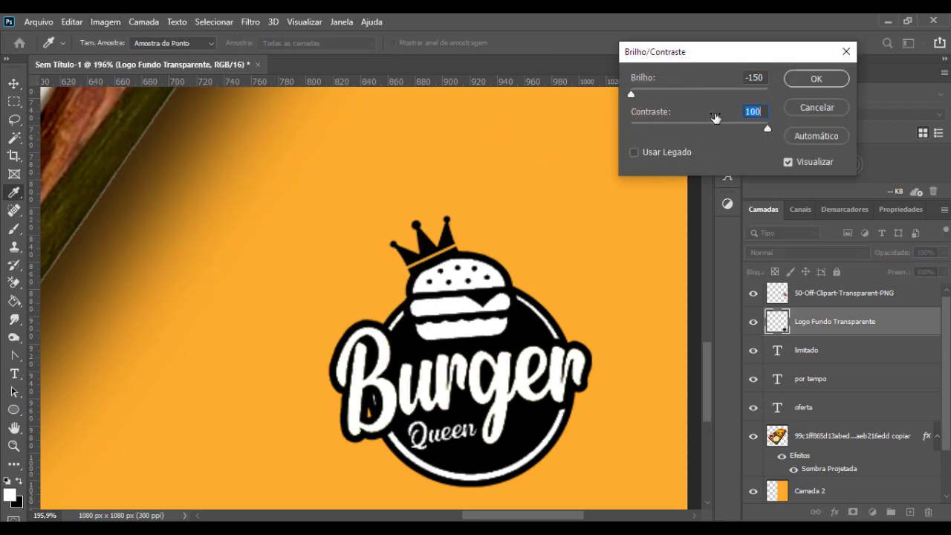
left_click_drag(631, 98, 651, 97)
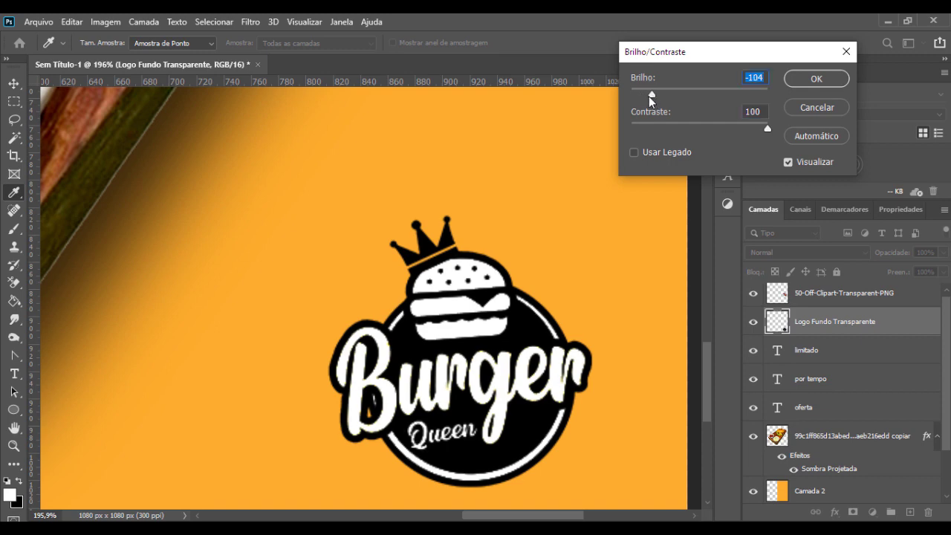
key("v")
left_click(815, 79)
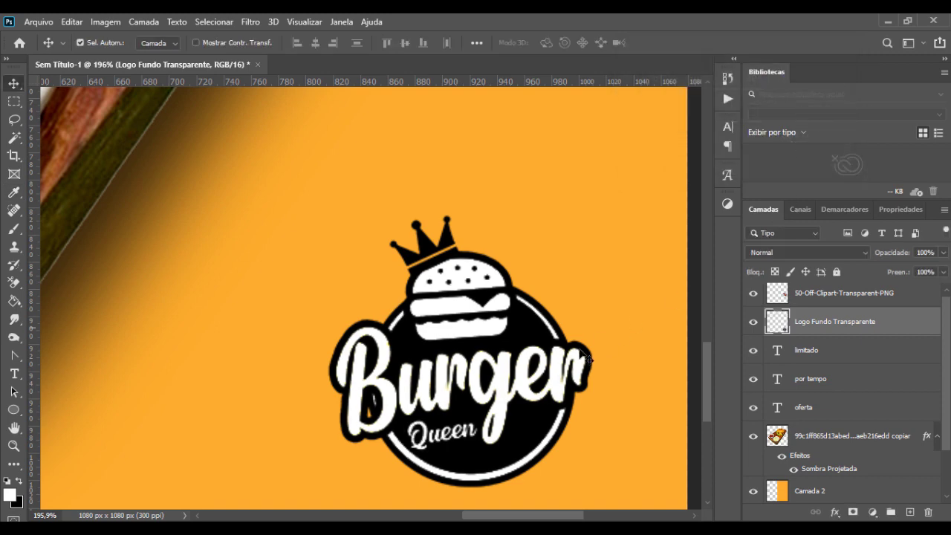
Step: Erase the logo's white burger, Burger and Queen lettering and circular ring with the Background Eraser so the orange background shows through
key("e")
mouse_move(486, 329)
left_mouse_down()
mouse_move(524, 281)
mouse_move(421, 301)
mouse_move(469, 261)
mouse_move(450, 242)
mouse_move(426, 300)
mouse_move(378, 366)
mouse_move(343, 391)
mouse_move(323, 391)
mouse_move(358, 330)
mouse_move(378, 363)
mouse_move(393, 362)
mouse_move(390, 408)
mouse_move(364, 427)
mouse_move(381, 398)
mouse_move(353, 426)
mouse_move(357, 399)
mouse_move(342, 380)
mouse_move(356, 376)
mouse_move(343, 408)
mouse_move(383, 372)
mouse_move(404, 391)
mouse_move(434, 346)
mouse_move(421, 409)
mouse_move(449, 392)
mouse_move(451, 333)
mouse_move(445, 364)
mouse_move(463, 373)
mouse_move(491, 362)
mouse_move(471, 385)
mouse_move(489, 382)
mouse_move(486, 407)
mouse_move(498, 425)
mouse_move(530, 352)
mouse_move(548, 340)
mouse_move(532, 400)
mouse_move(570, 383)
mouse_move(562, 349)
left_mouse_up()
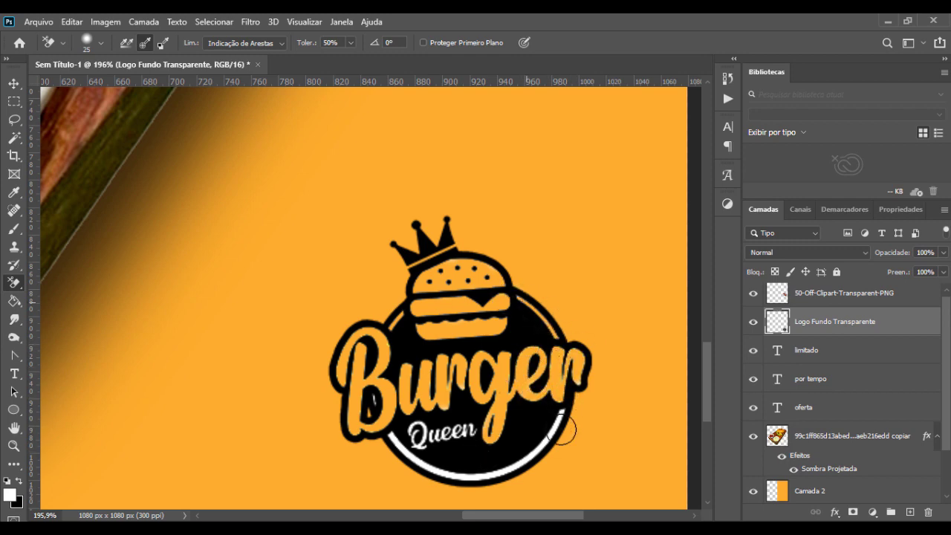
mouse_move(563, 429)
left_mouse_down()
mouse_move(547, 463)
mouse_move(537, 454)
mouse_move(497, 472)
left_mouse_up()
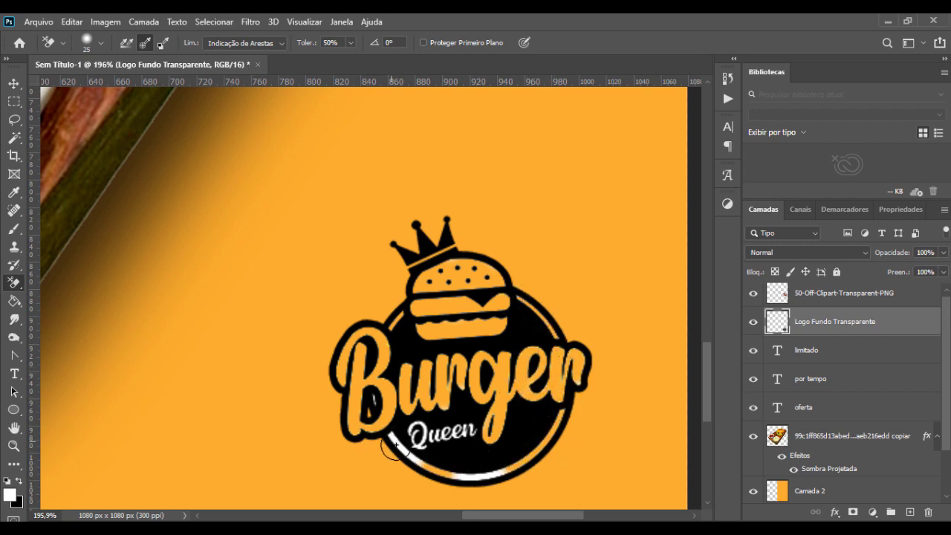
mouse_move(392, 448)
left_mouse_down()
mouse_move(419, 467)
mouse_move(513, 476)
mouse_move(446, 486)
left_mouse_up()
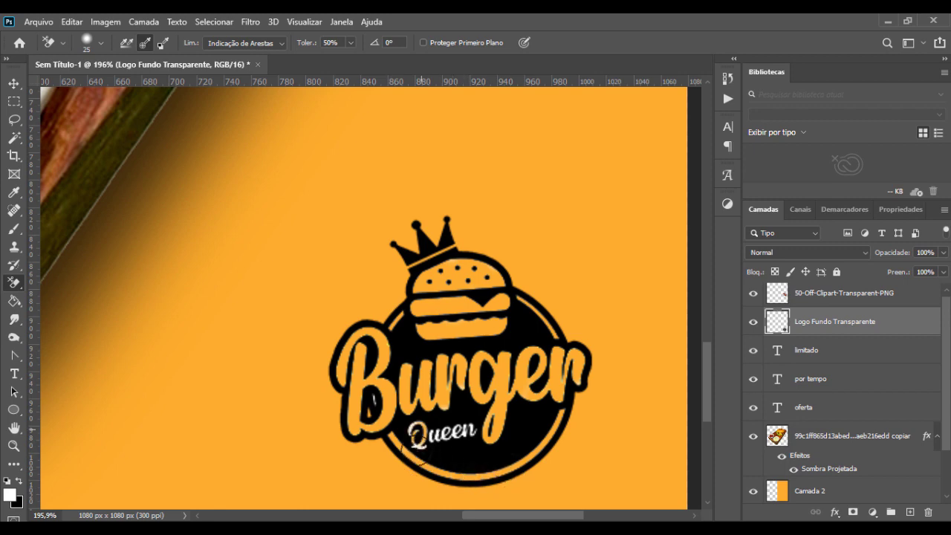
left_click(419, 446)
left_click_drag(423, 433, 455, 436)
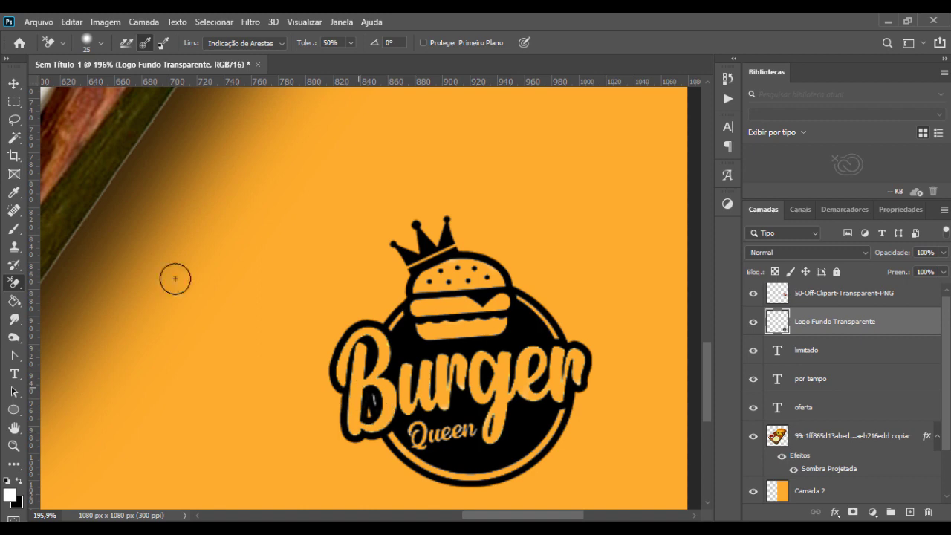
left_click(14, 84)
scroll(408, 332, "down", 1)
scroll(408, 332, "down", 4)
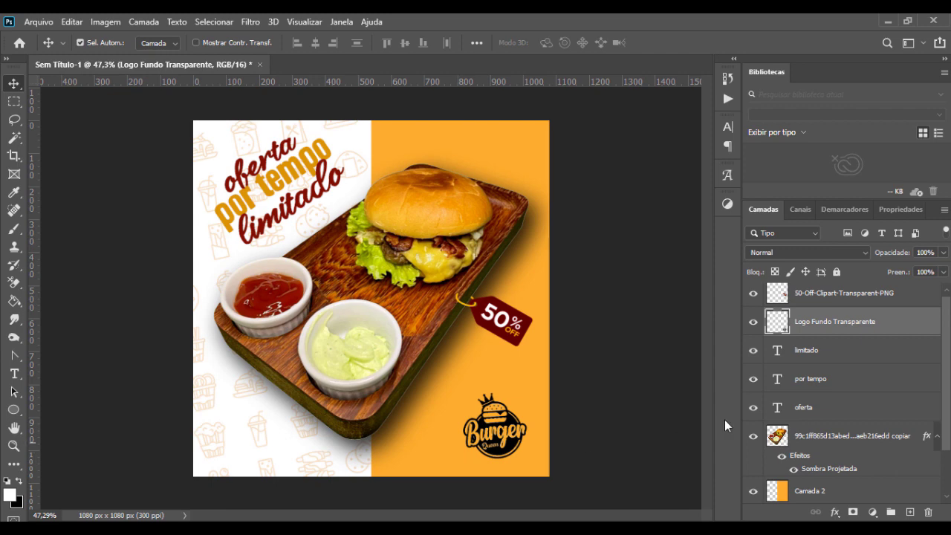
Step: Load the logo layer's pixels as a selection and set the Brush foreground color to 830e00, sampled from the headline word "limitado"
left_click(777, 325, "ctrl")
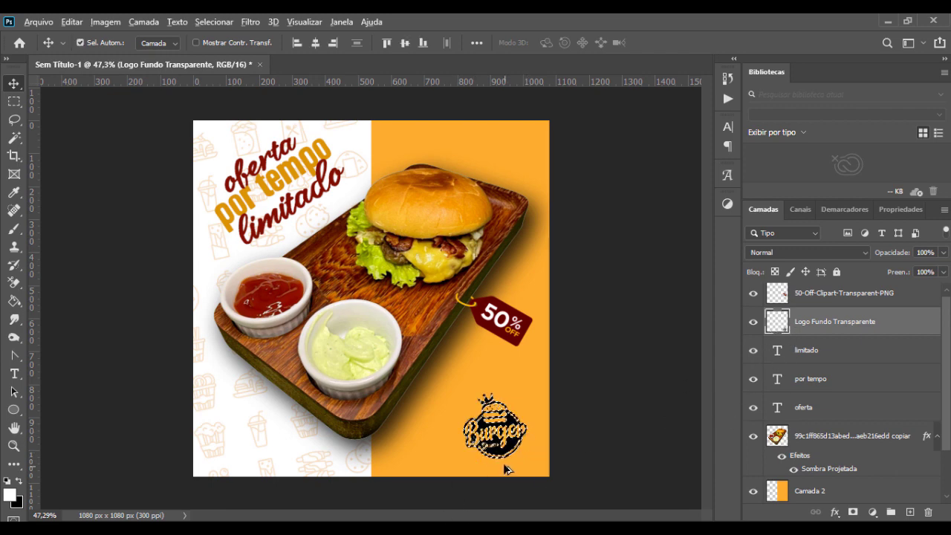
scroll(505, 469, "up", 2)
key("b")
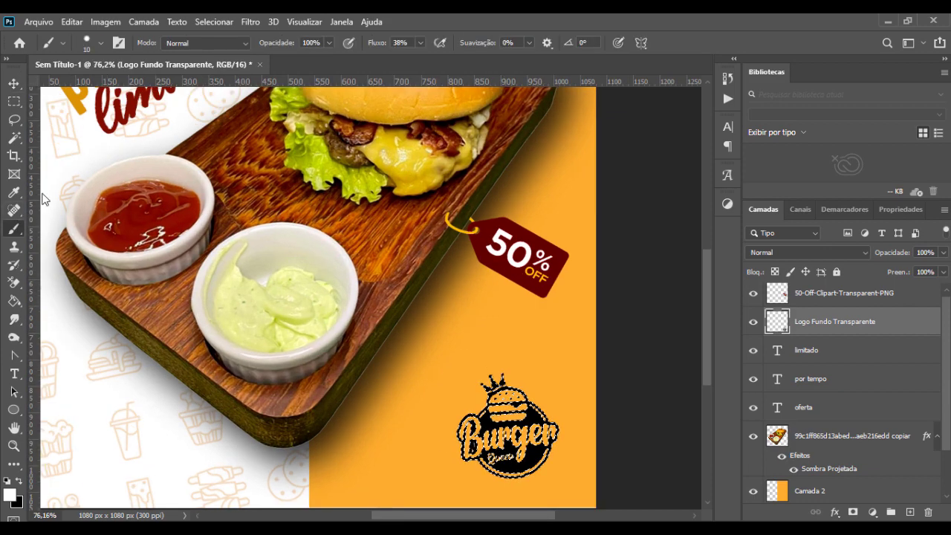
left_click(9, 495)
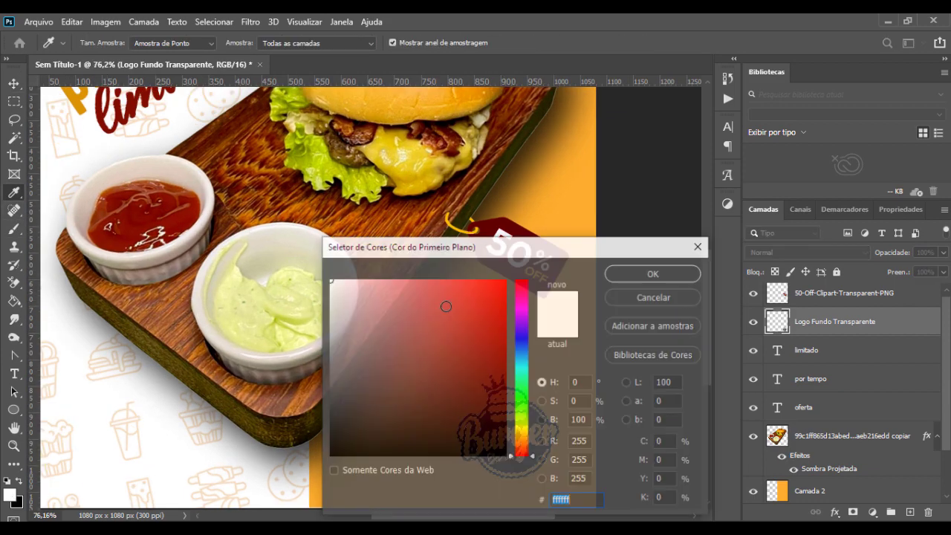
left_click(137, 96)
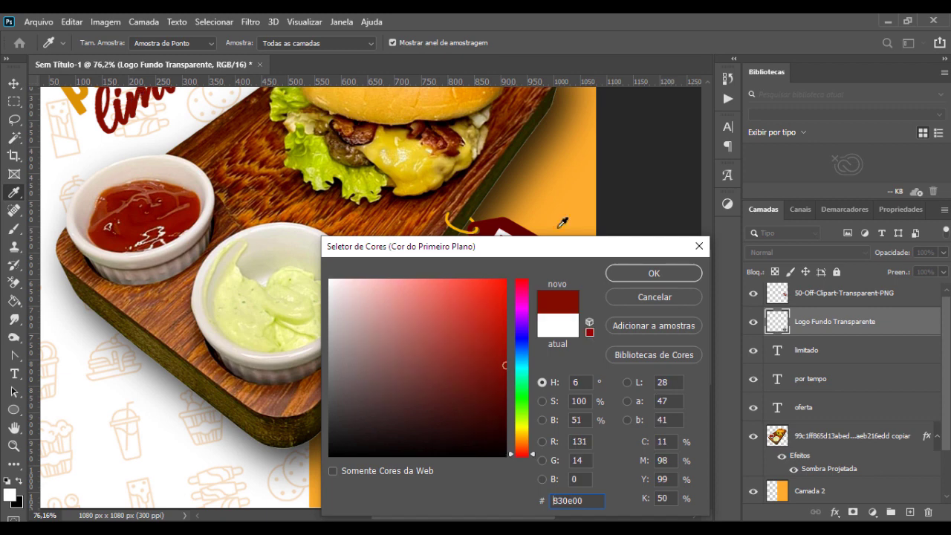
left_click(628, 274)
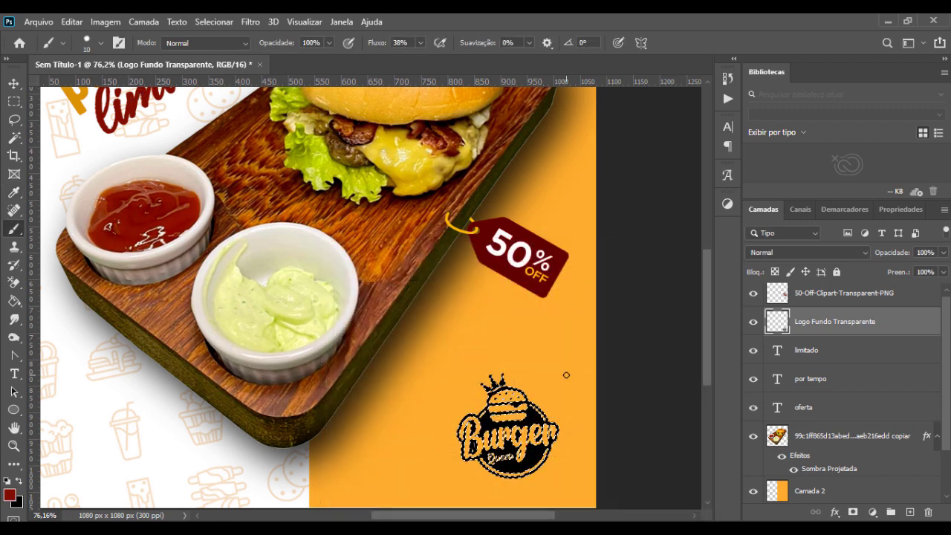
Step: Paint the selected logo dark red with the brush enlarged to 70 px, and remove the selection
key("bracketright")
key("bracketright")
key("bracketright")
key("bracketright")
key("bracketright")
key("bracketright")
key("bracketright")
key("bracketright")
key("bracketright")
mouse_move(554, 384)
left_mouse_down()
mouse_move(562, 313)
mouse_move(438, 421)
left_mouse_up()
left_click_drag(494, 449, 577, 408)
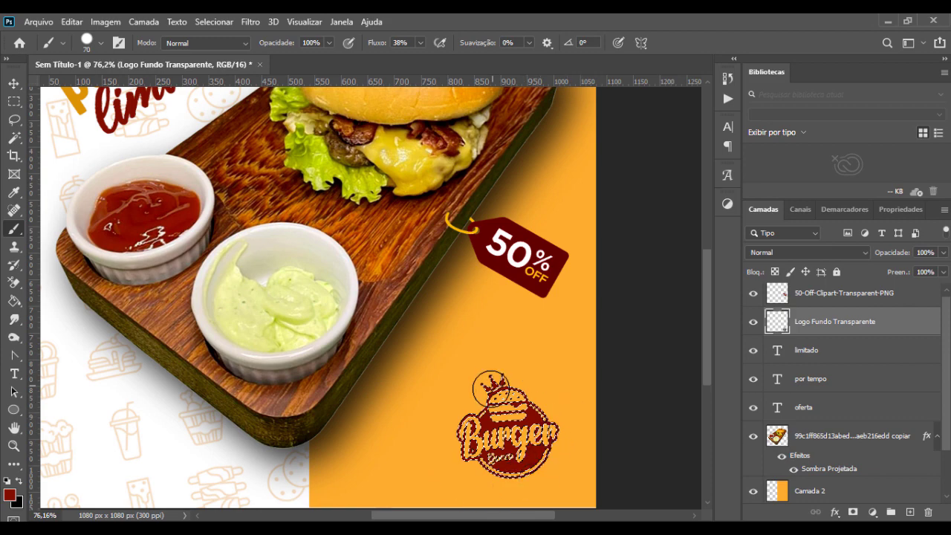
key("ctrl+d")
scroll(490, 387, "down", 5)
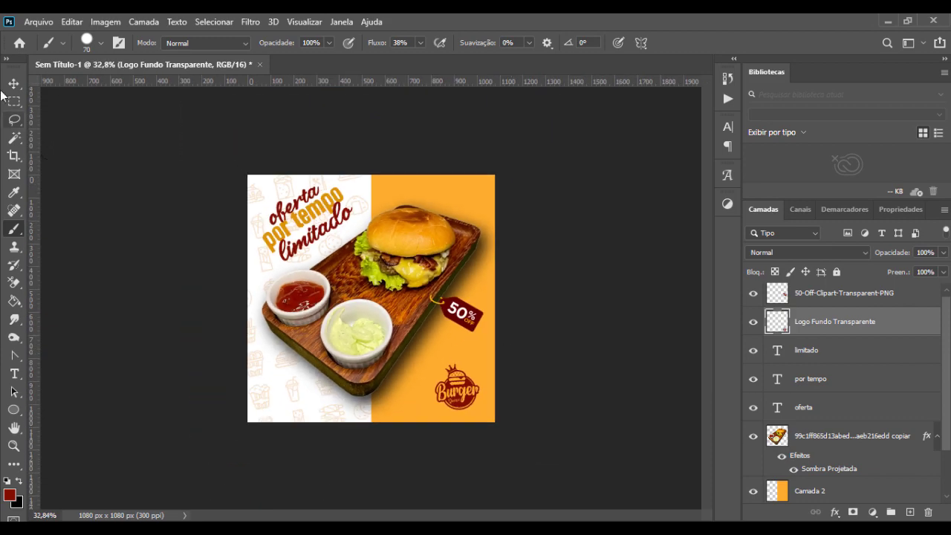
left_click(9, 87)
scroll(405, 244, "up", 1)
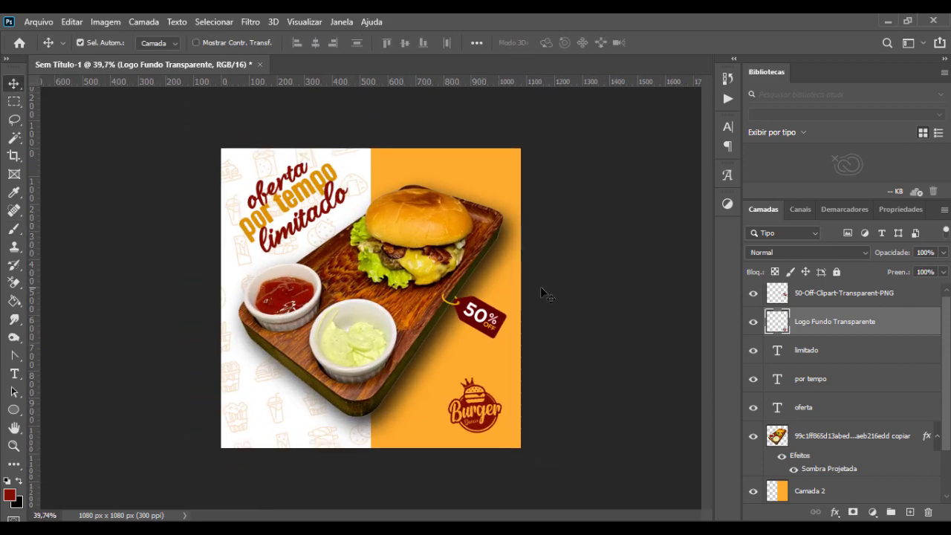
Step: Set the burger photo layer's drop shadow to 10% spread and 96% opacity, and deselect the layer
left_click(859, 444)
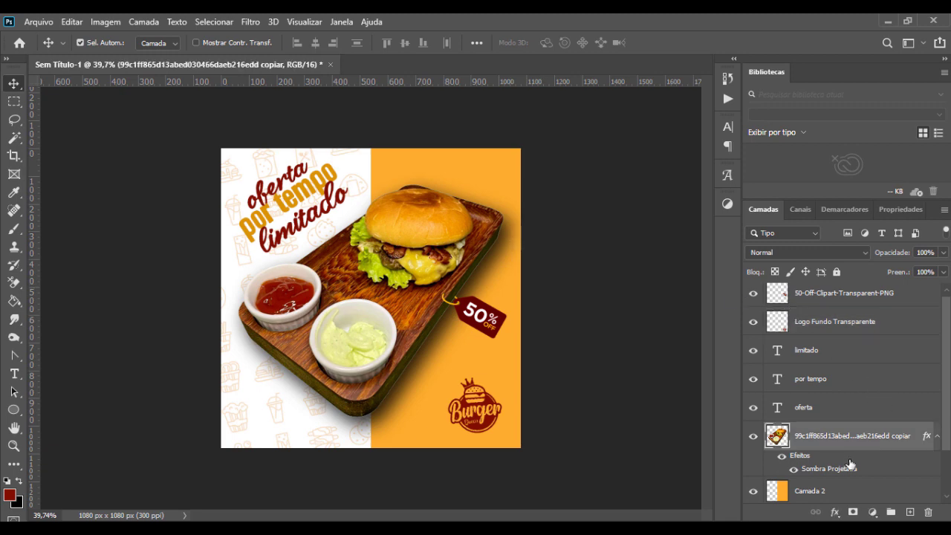
right_click(852, 440)
left_click(734, 33)
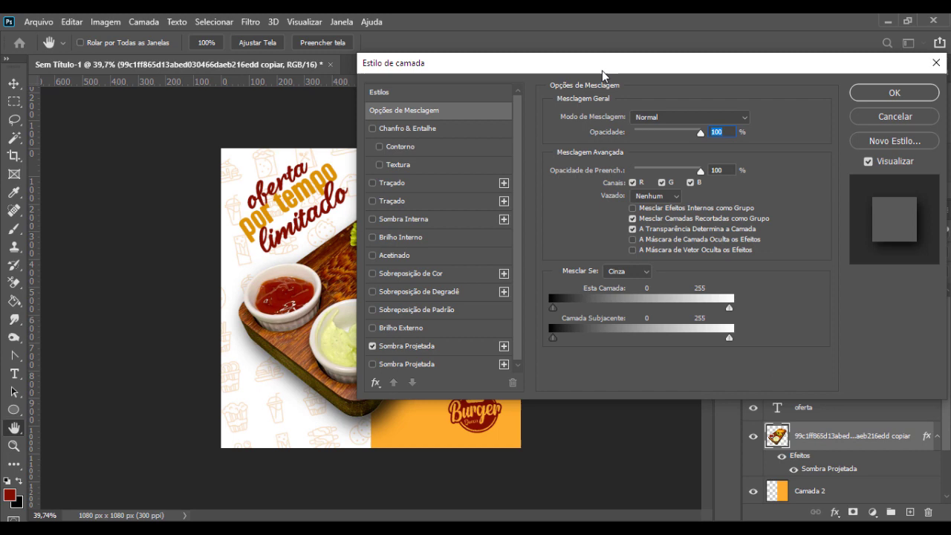
left_click_drag(602, 70, 715, 55)
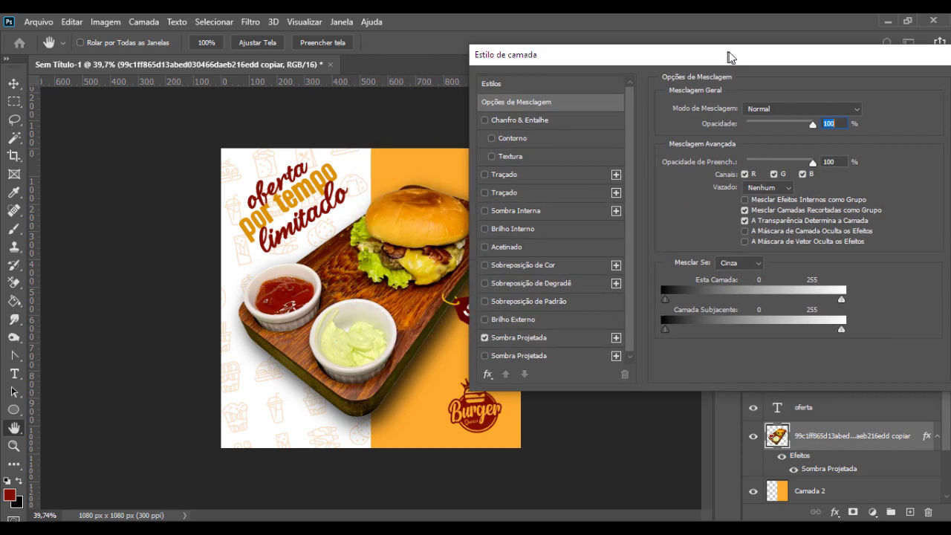
left_click(573, 337)
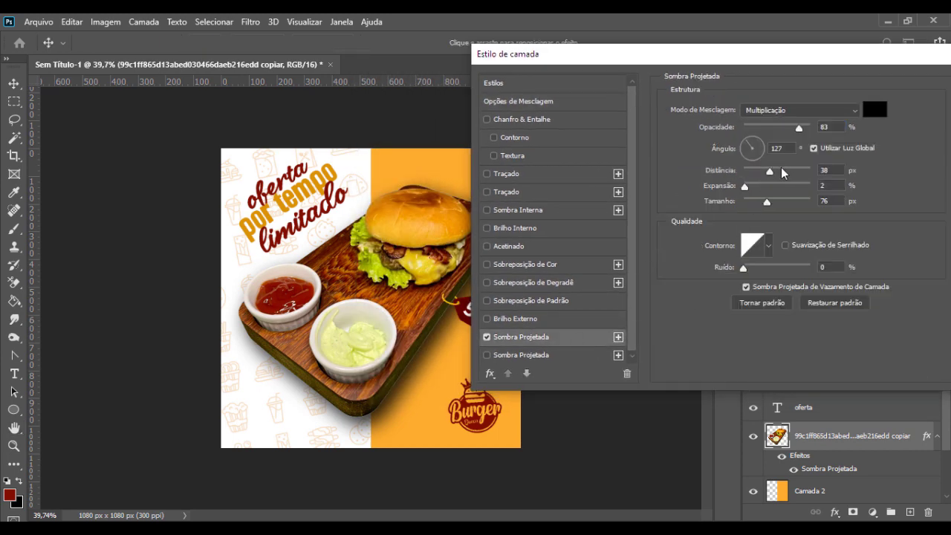
left_click_drag(746, 189, 751, 188)
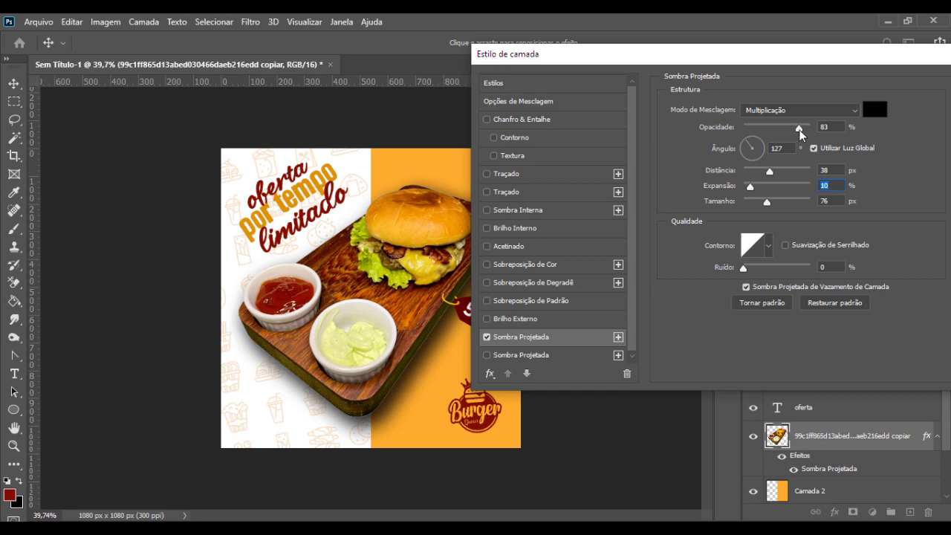
left_click_drag(800, 129, 808, 130)
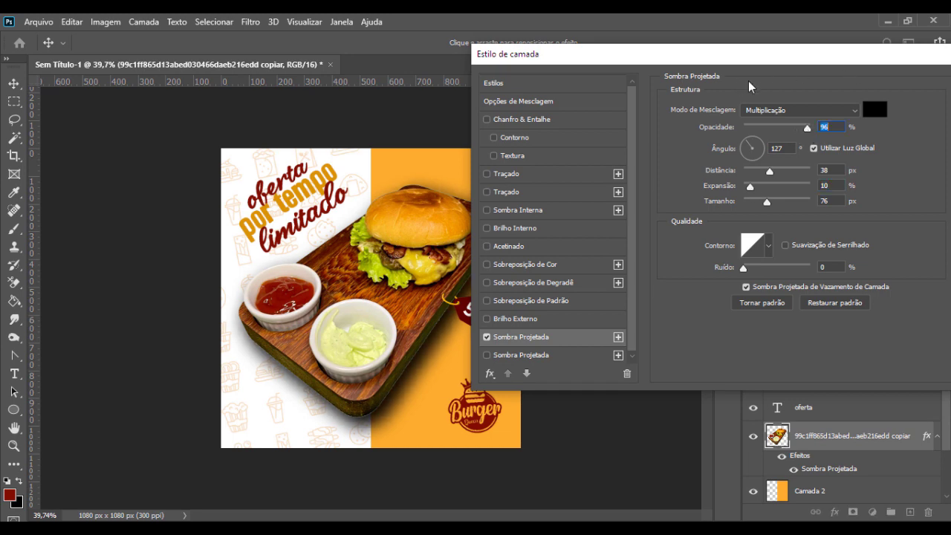
left_click_drag(864, 51, 633, 50)
left_click(784, 102)
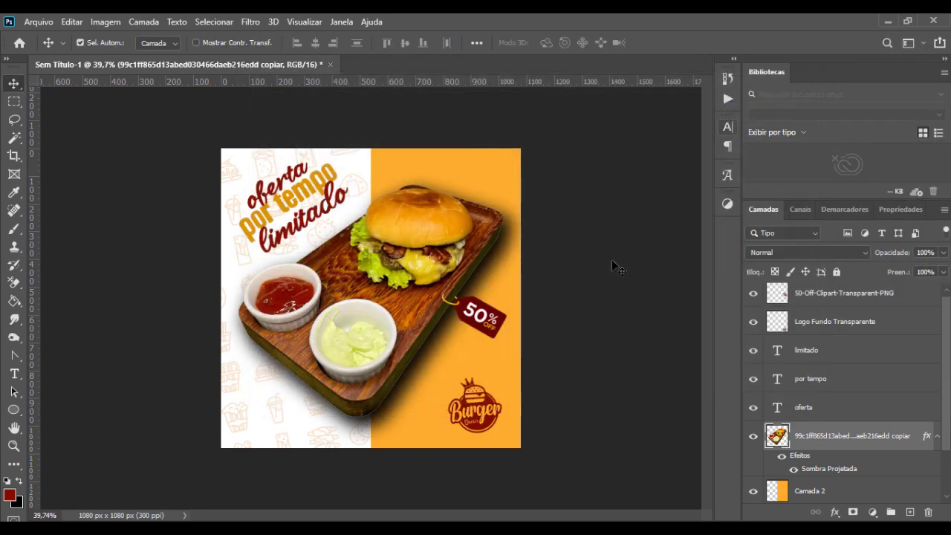
left_click(588, 321)
scroll(543, 338, "down", 1)
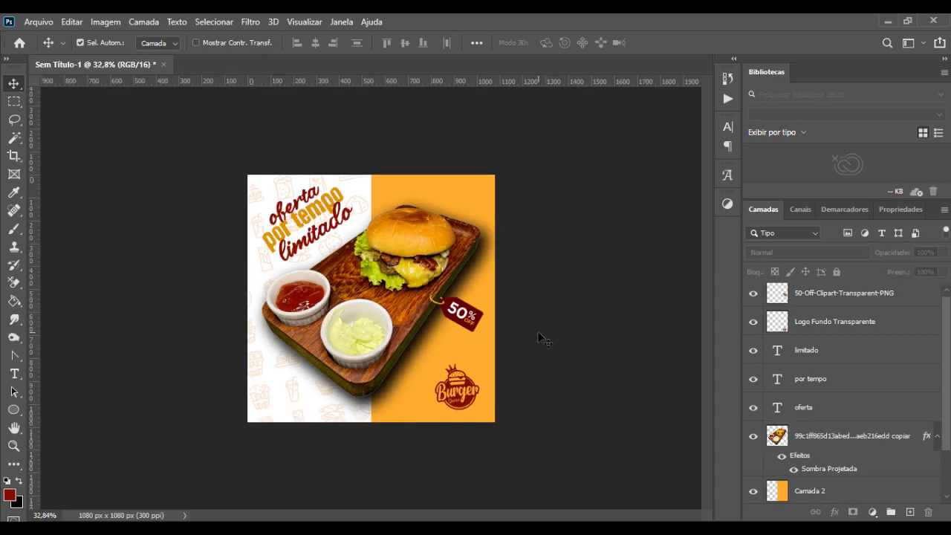
scroll(324, 357, "up", 2)
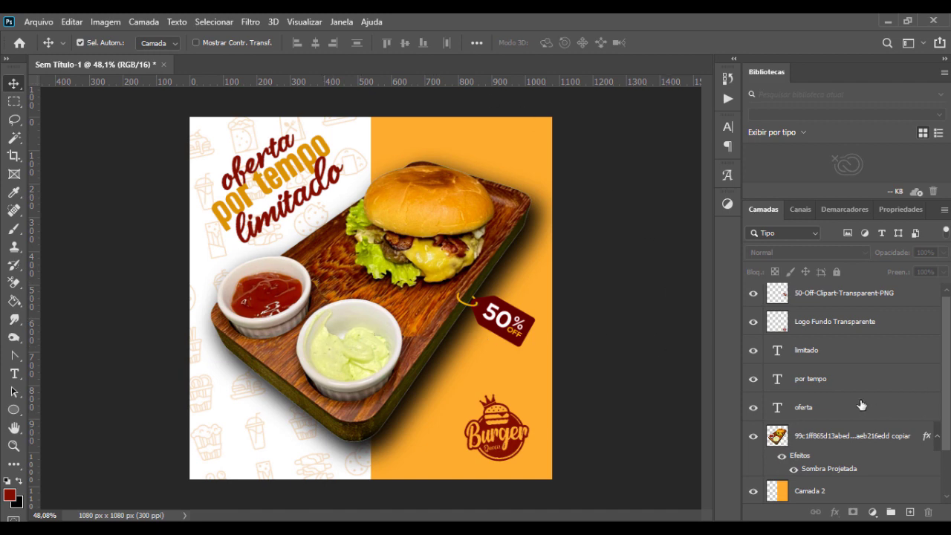
Step: Select the orange layer Camada 2, set the Brush foreground color to white, and choose a Pincéis de Mídia a Seco brush
scroll(862, 401, "down", 1)
left_click(848, 470)
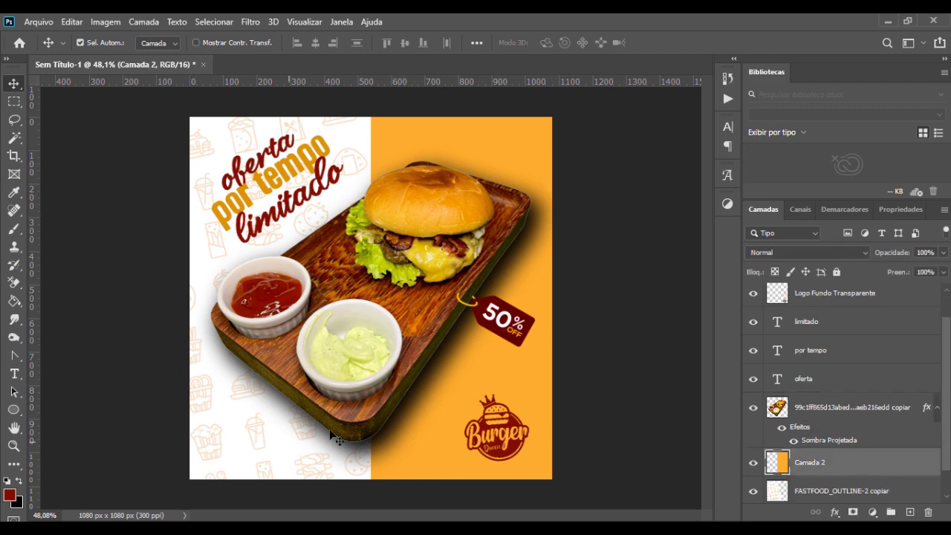
key("b")
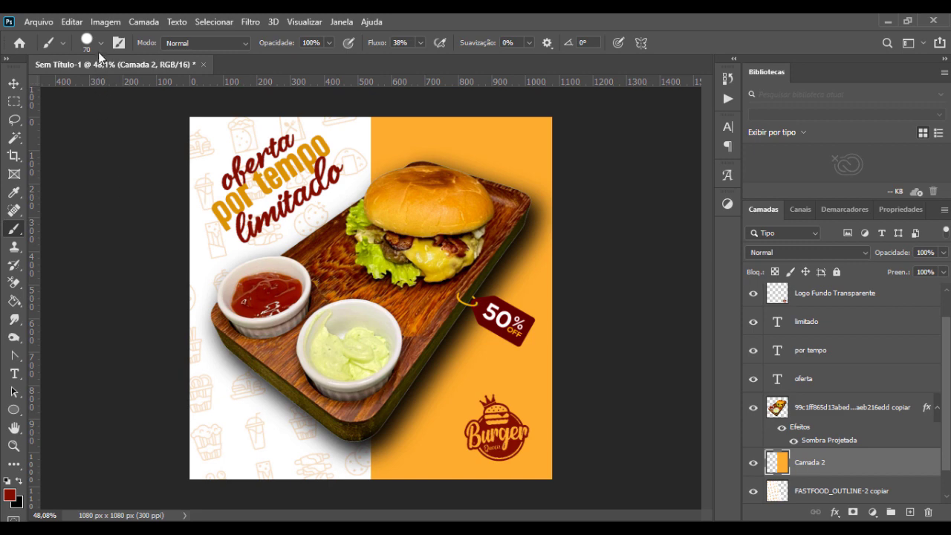
key("d")
key("x")
left_click(102, 42)
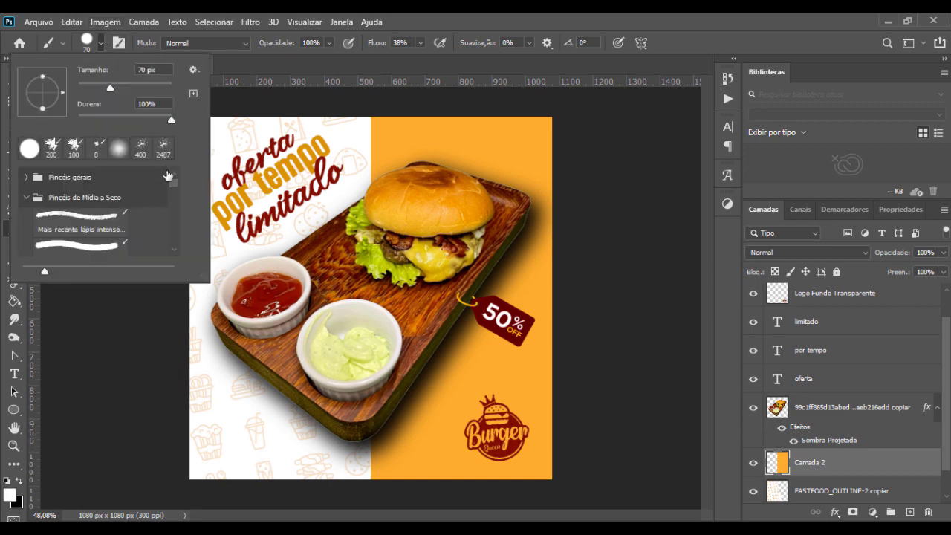
left_click(66, 225)
left_click(122, 355)
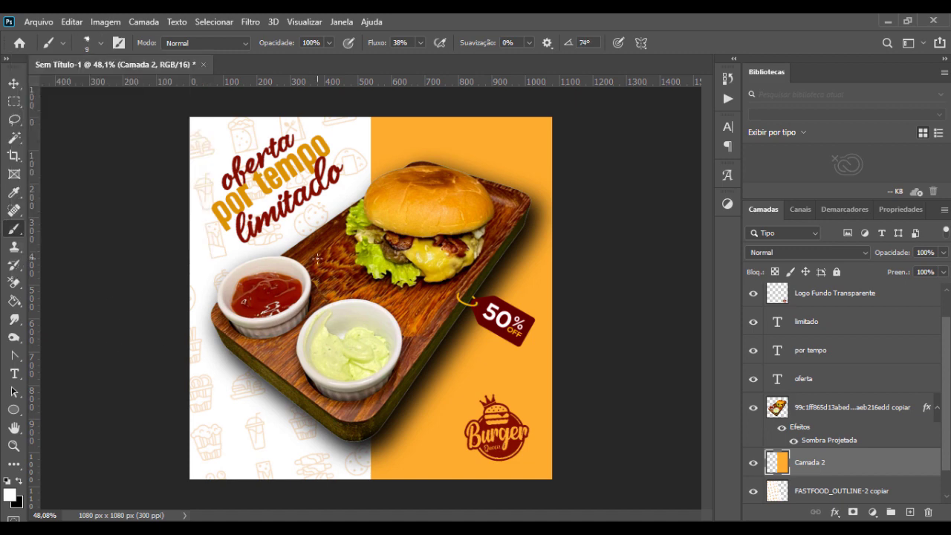
Step: Set the brush to 125 px and 60% opacity, and load the orange layer's pixels as a selection
key("bracketright")
key("bracketright")
key("bracketright")
key("bracketright")
key("bracketright")
key("bracketright")
key("bracketright")
key("bracketright")
key("bracketright")
key("bracketright")
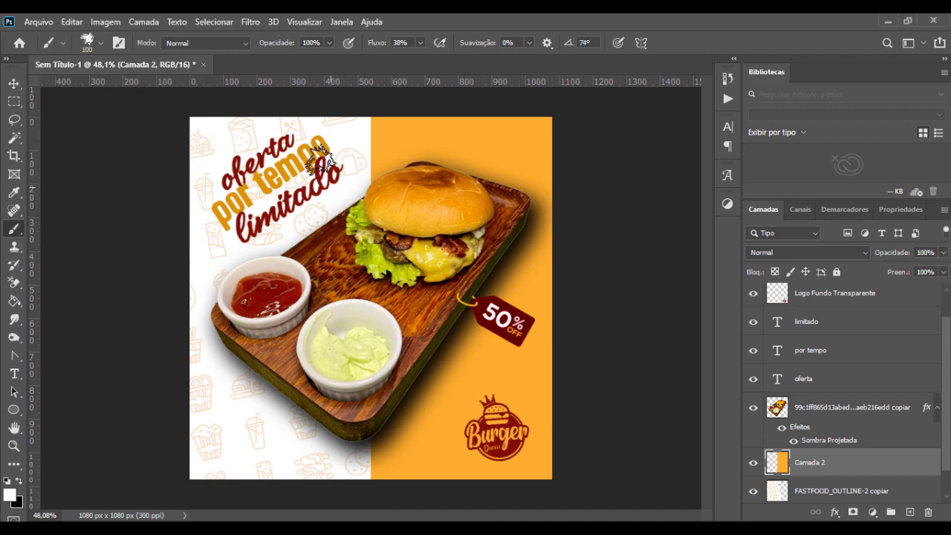
key("bracketright")
left_click(307, 44)
type("6")
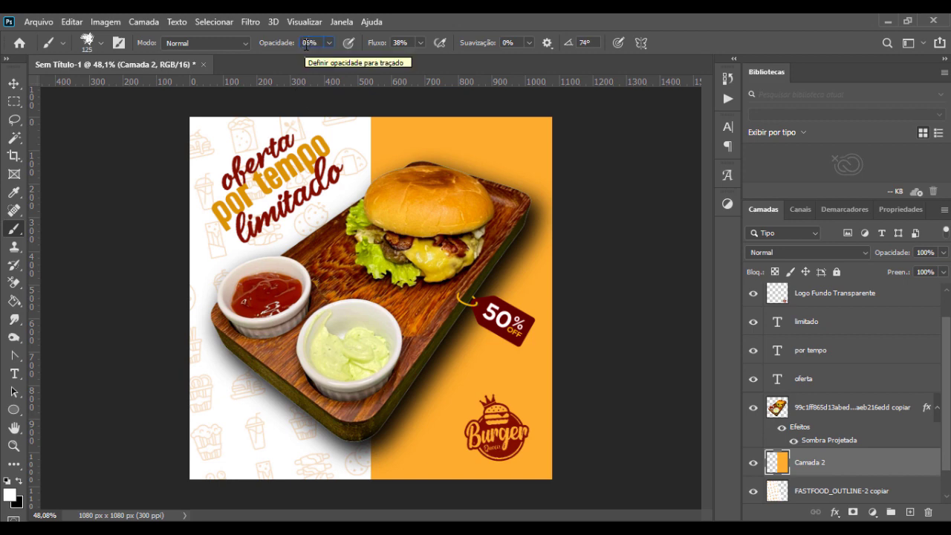
type("0")
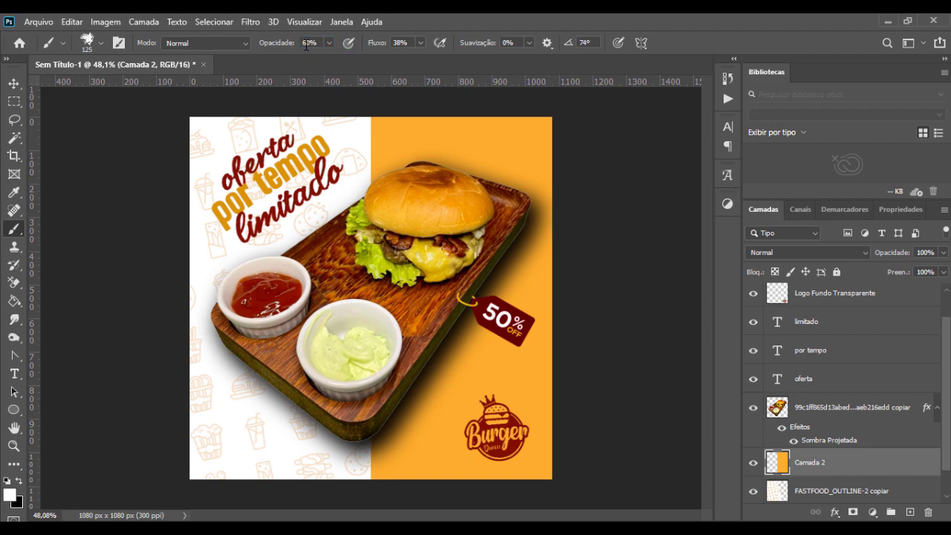
key("Return")
left_click(778, 462, "ctrl")
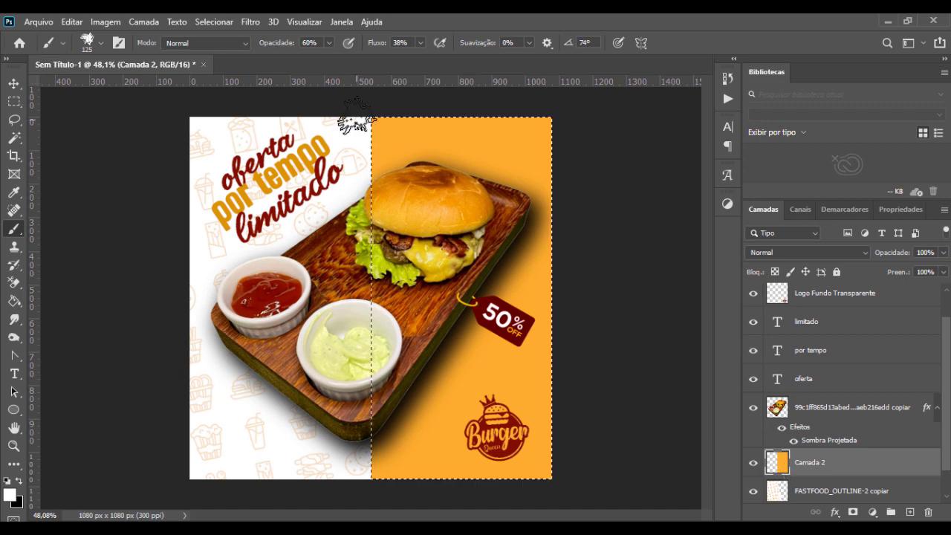
Step: Try a white brush stroke across the upper part of the selected orange area
left_click_drag(535, 128, 379, 134)
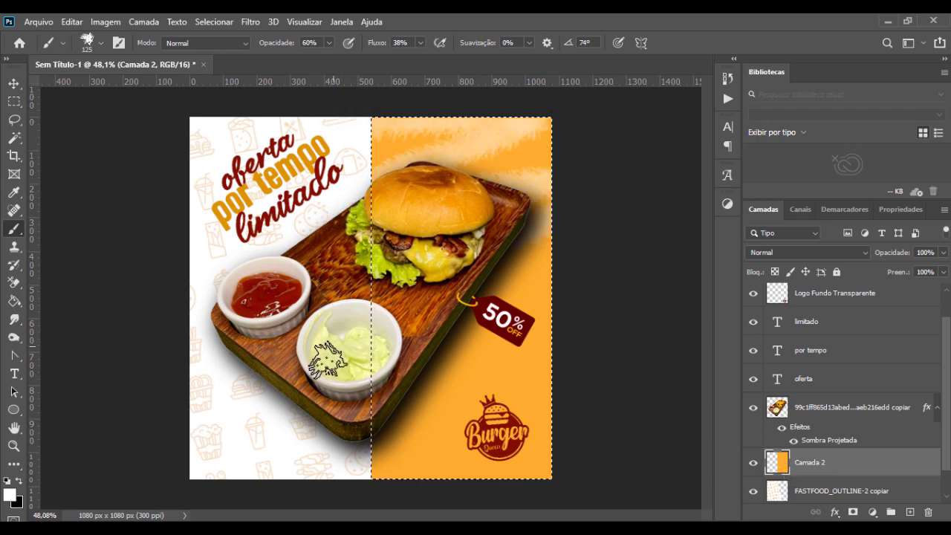
key("ctrl+z")
Step: Paint white texture over the selected orange half with the brush at 40% opacity and 250 px, and remove the selection
double_click(309, 43)
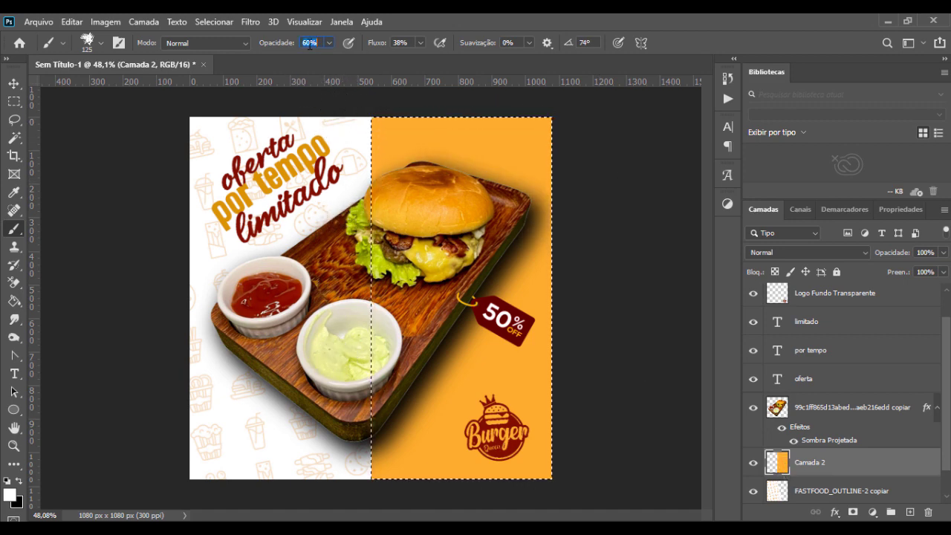
type("40")
key("Return")
key("bracketright")
key("bracketright")
key("bracketright")
key("bracketright")
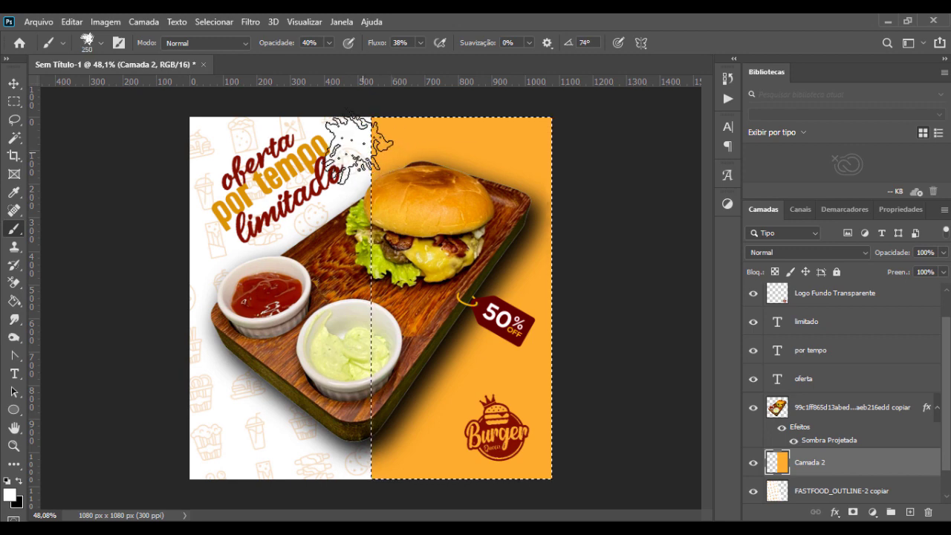
left_click_drag(357, 146, 543, 149)
mouse_move(342, 400)
left_mouse_down()
mouse_move(550, 475)
mouse_move(132, 479)
mouse_move(162, 435)
mouse_move(364, 360)
mouse_move(509, 461)
mouse_move(574, 275)
left_mouse_up()
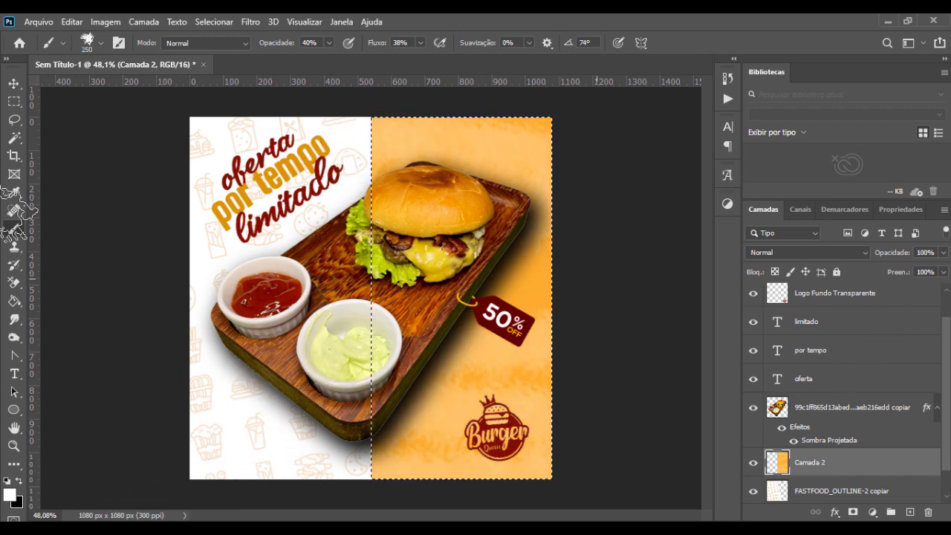
key("ctrl+d")
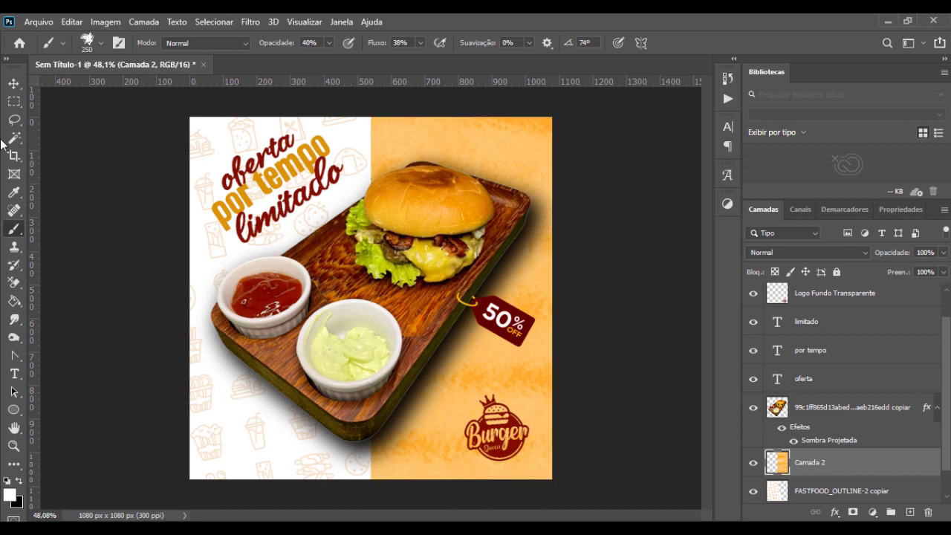
left_click(14, 83)
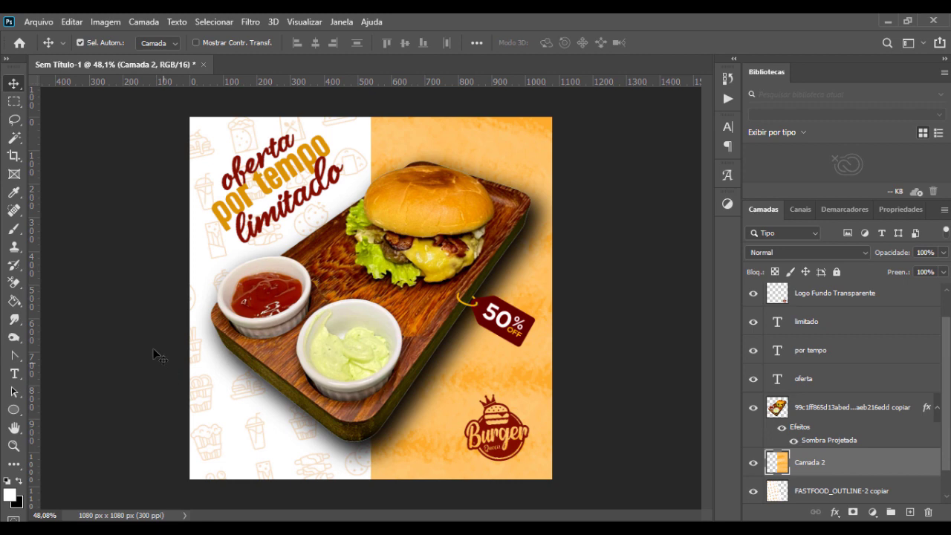
key("e")
left_click(102, 44)
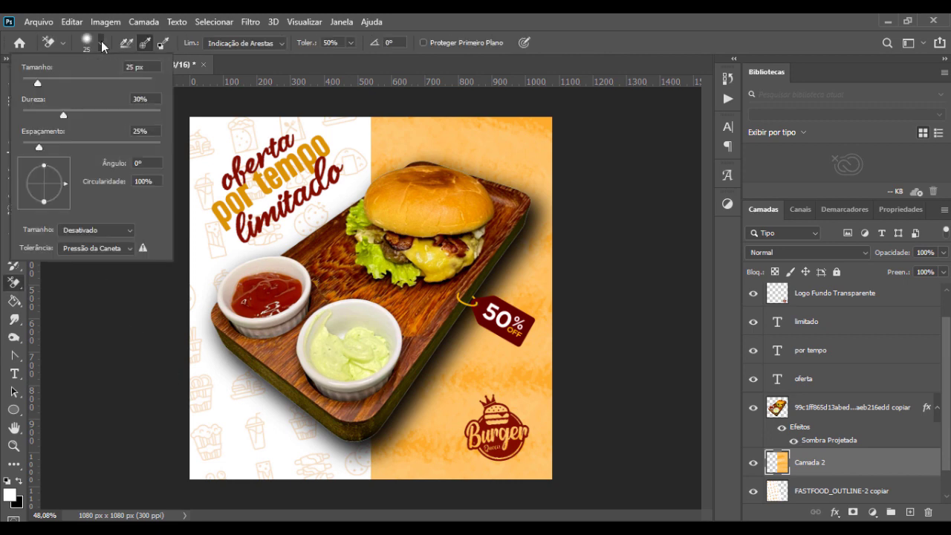
left_click(102, 46)
left_click(87, 43)
left_click(126, 369)
Step: Roughen the straight edge between the white and orange halves with white brush strokes at 100% opacity and 90 px, and deselect the layer
key("b")
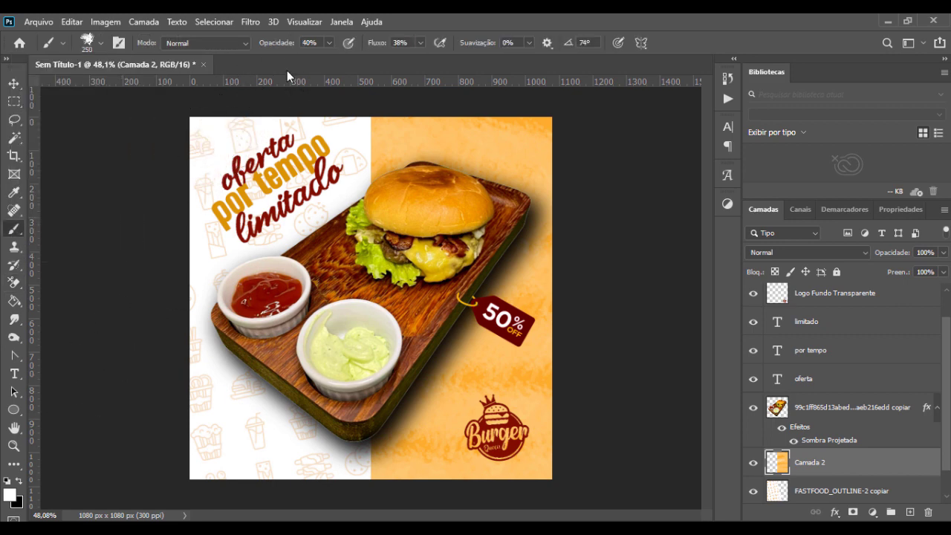
left_click(309, 43)
type("100")
key("Return")
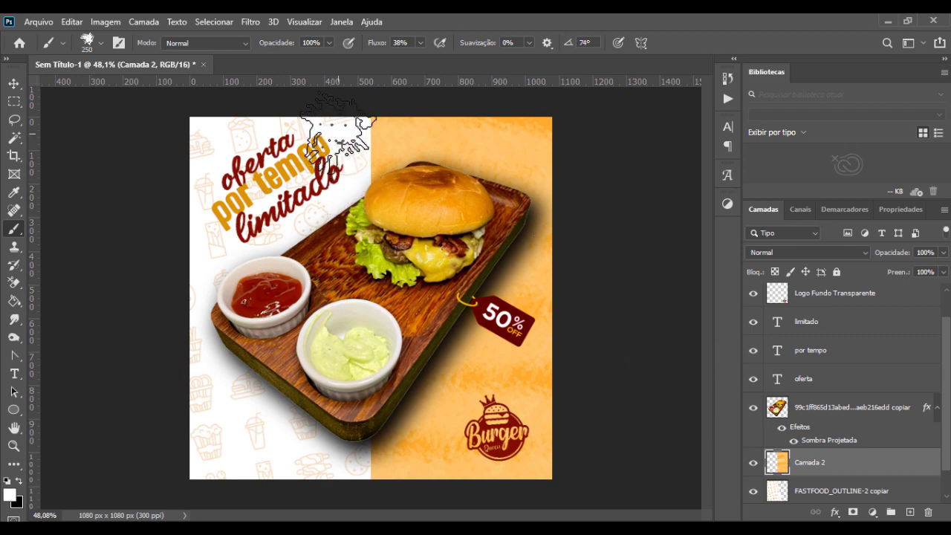
key("bracketleft")
key("bracketleft")
key("bracketleft")
key("bracketleft")
key("bracketleft")
key("bracketleft")
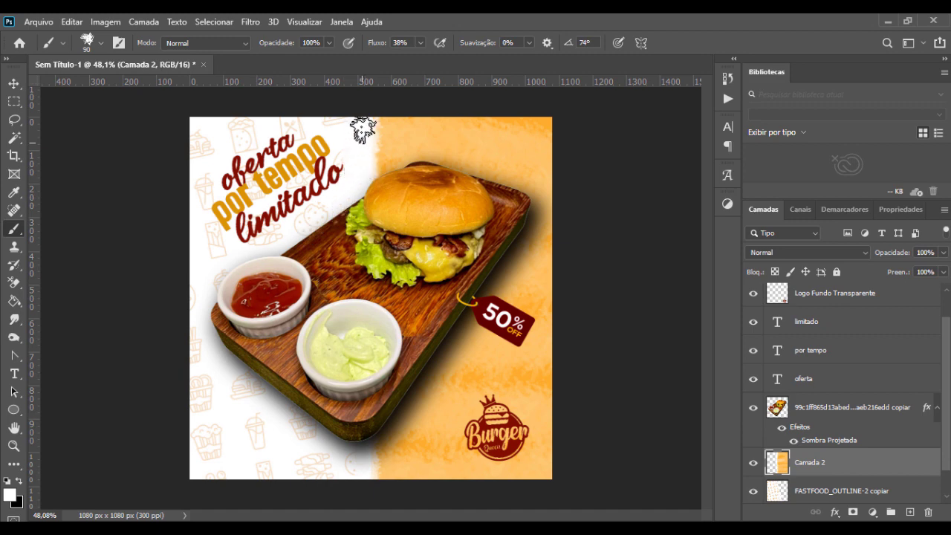
left_click(14, 83)
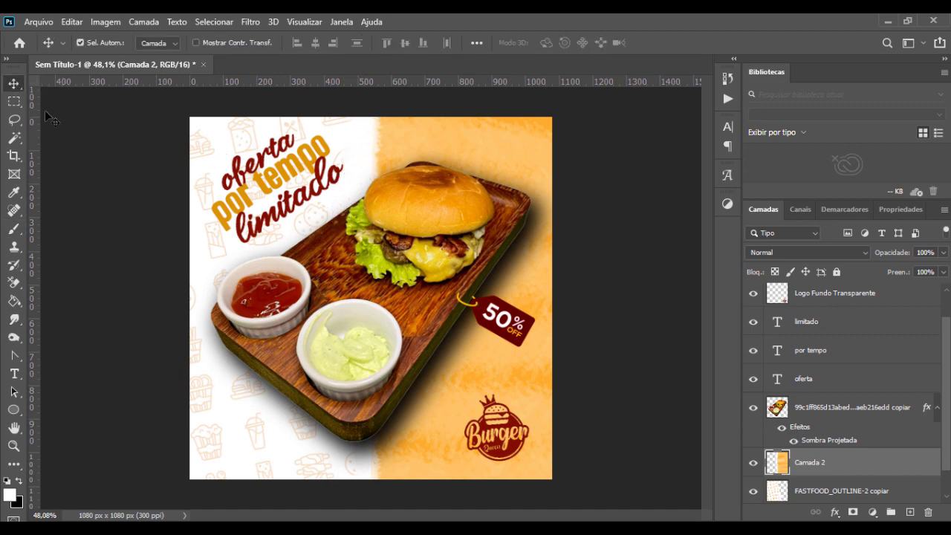
left_click(110, 205)
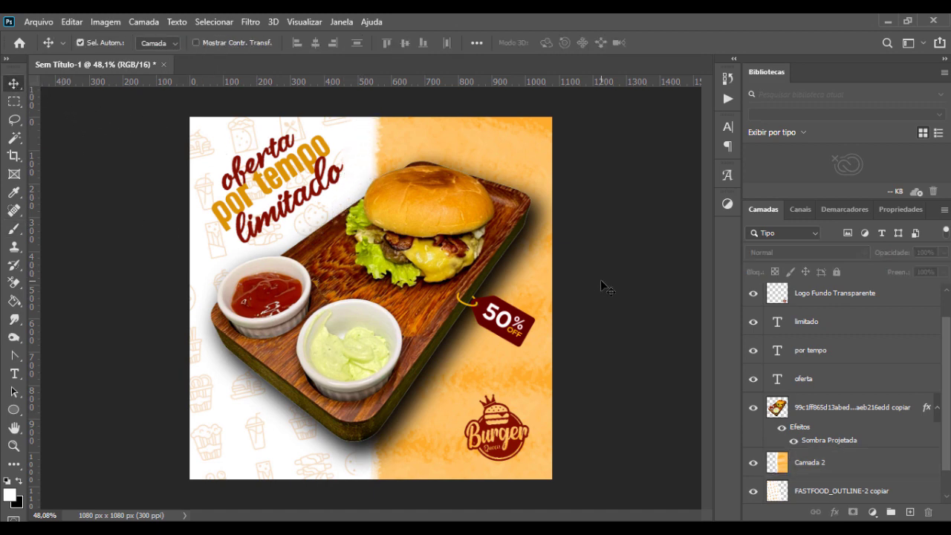